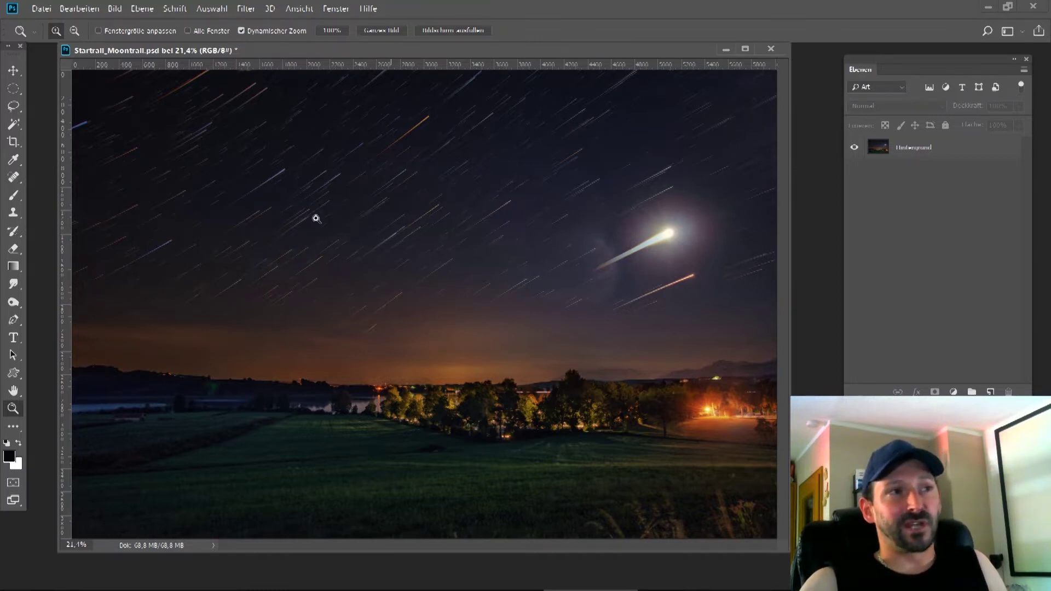
Switch to Lightroom Classic and show the first photo of the series, K3_8012.DNG, in the Develop module
mouse_move(575, 589)
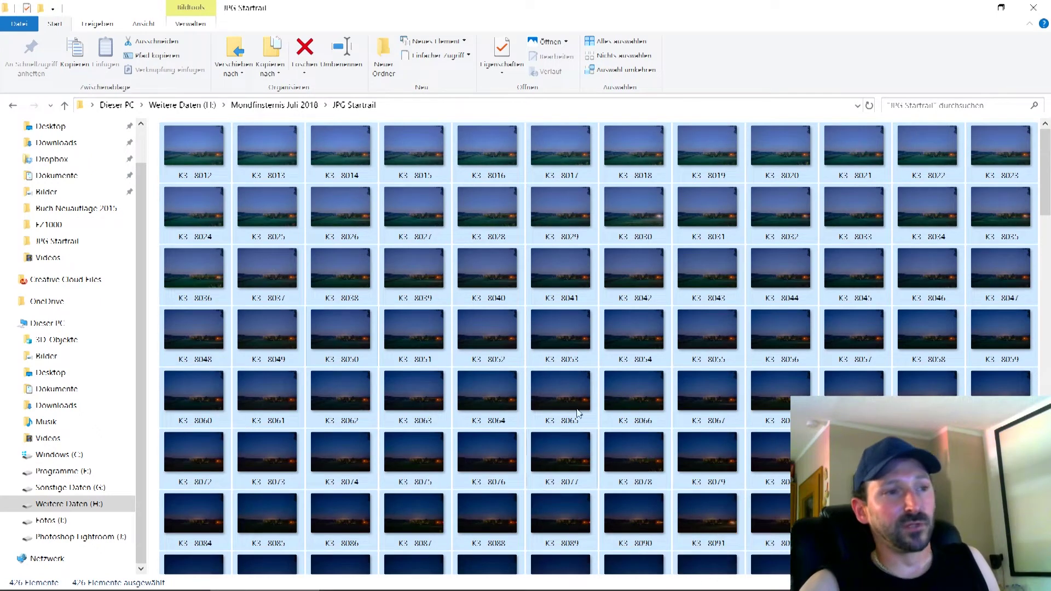
mouse_move(584, 408)
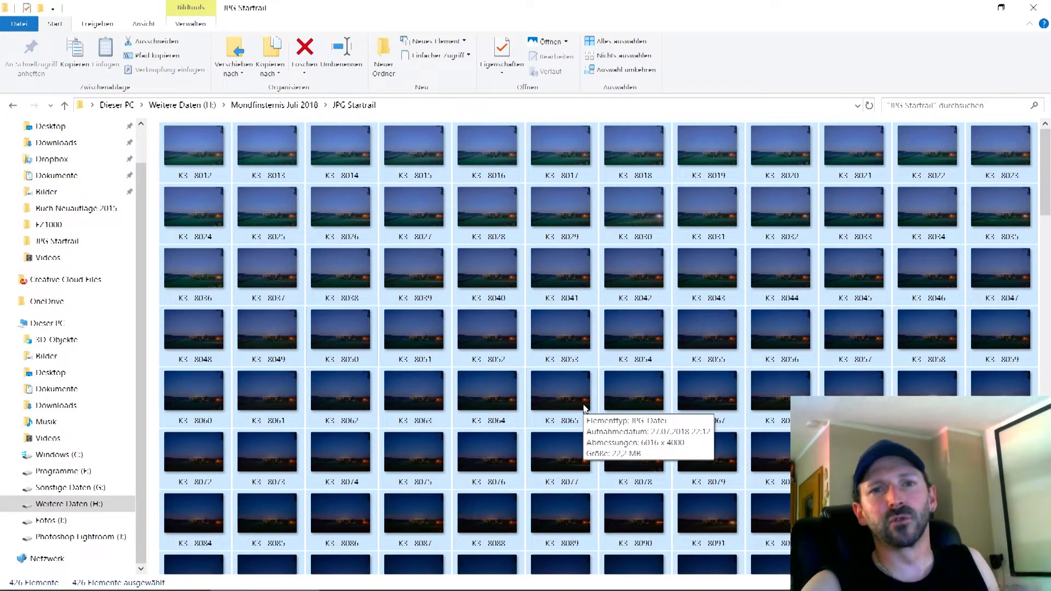
mouse_move(534, 587)
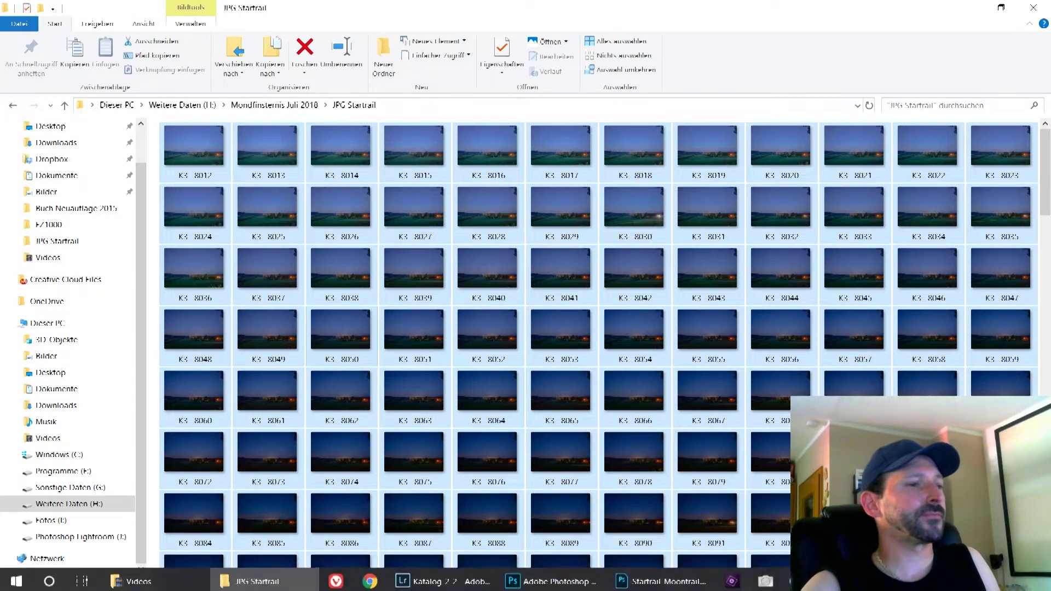
left_click(469, 583)
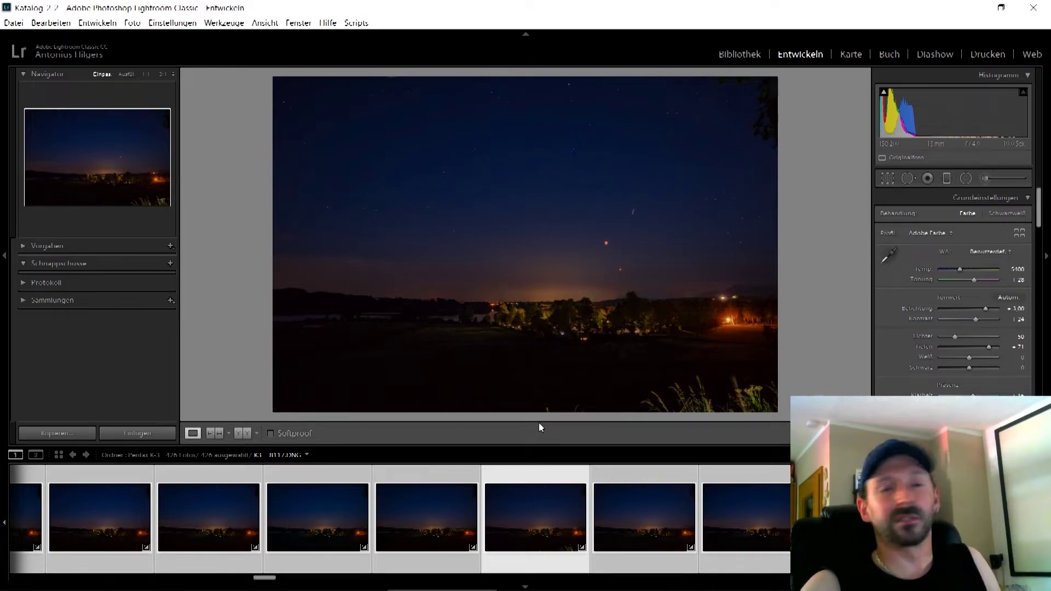
left_click_drag(272, 581, 25, 579)
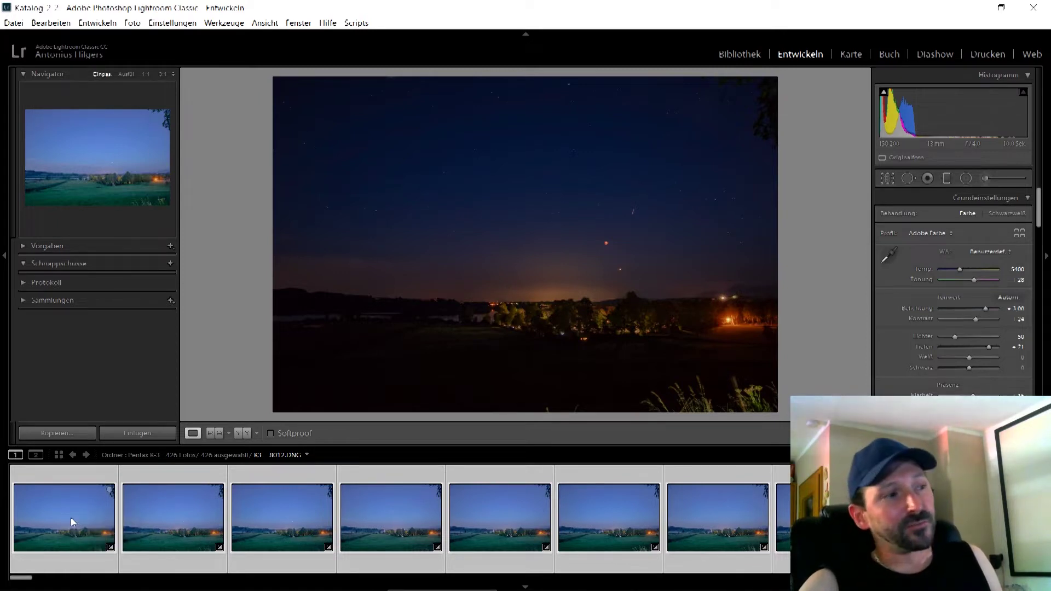
left_click(82, 515)
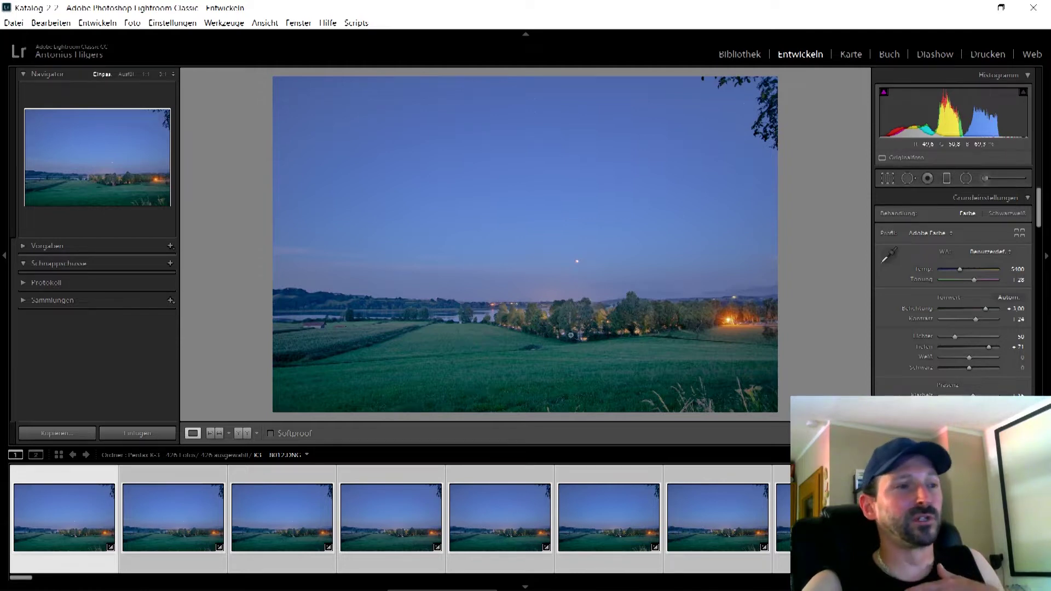
Find K3_8117.DNG in the filmstrip and compare its exposure with the following photo, K3_8118.DNG
left_click_drag(30, 580, 368, 582)
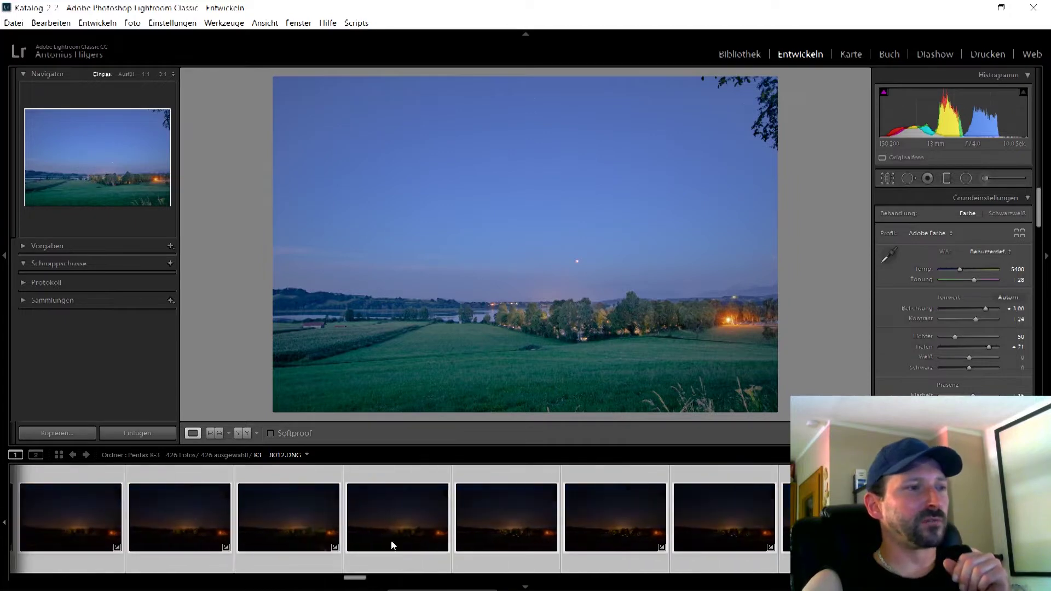
scroll(218, 515, "up", 10)
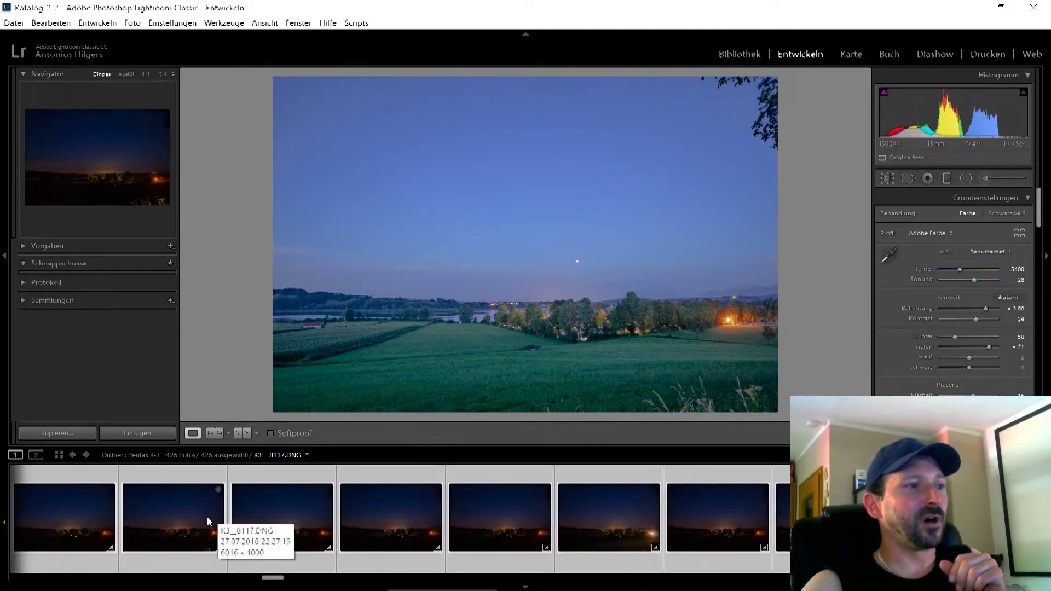
left_click(208, 516)
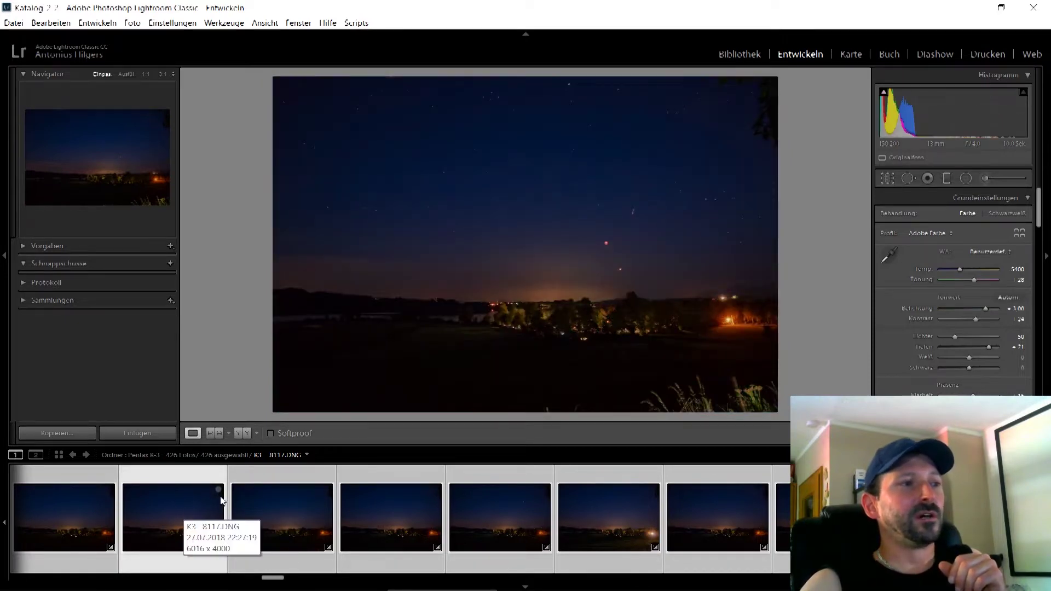
left_click(270, 509)
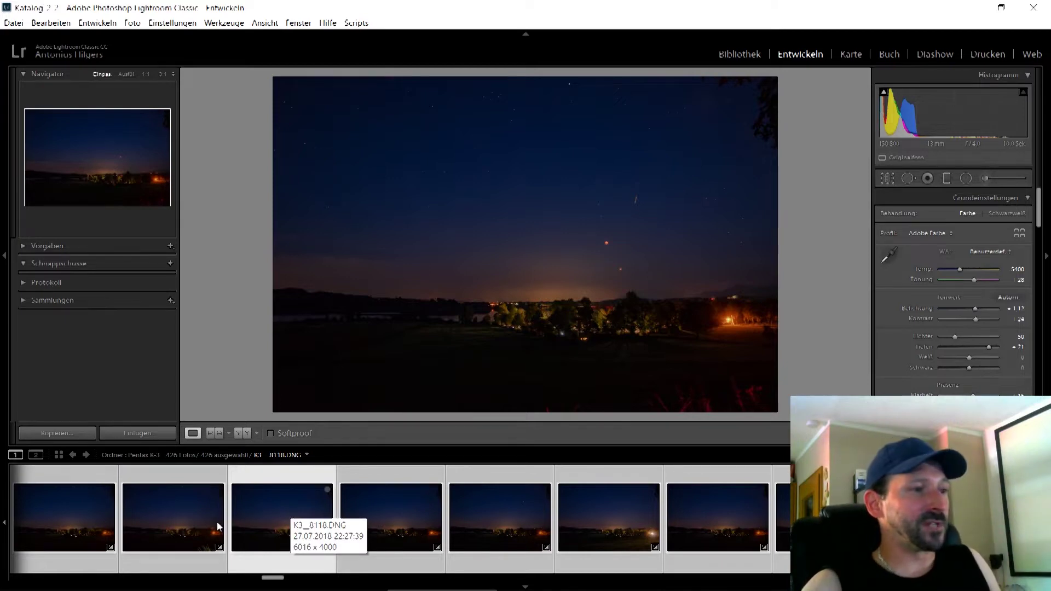
left_click(198, 521)
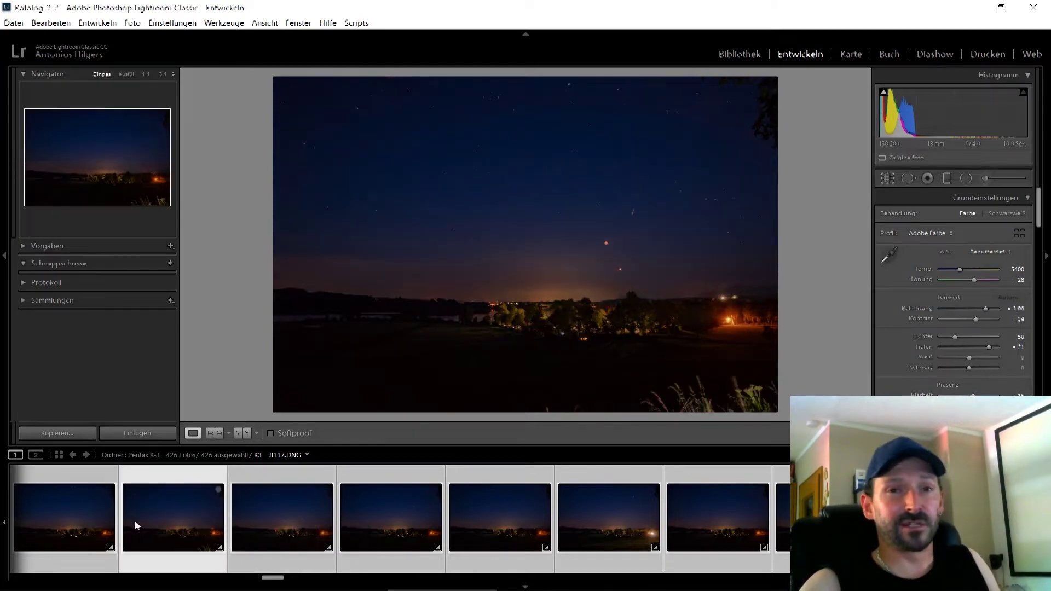
Select the photos from the first of the series through K3_8117.DNG and examine their basic and tone curve settings
scroll(170, 546, "up", 10)
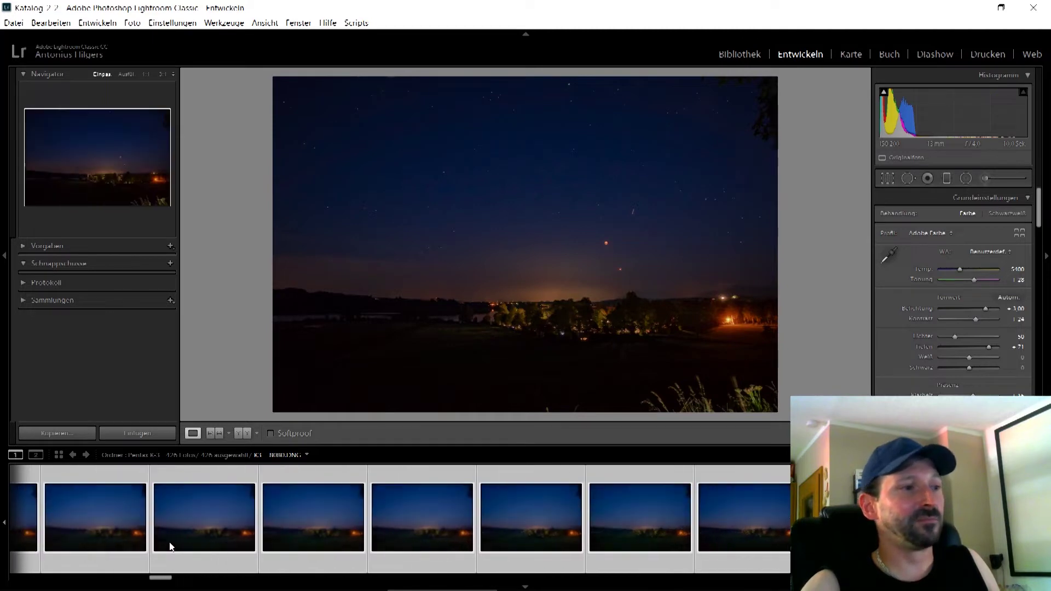
scroll(169, 546, "up", 5)
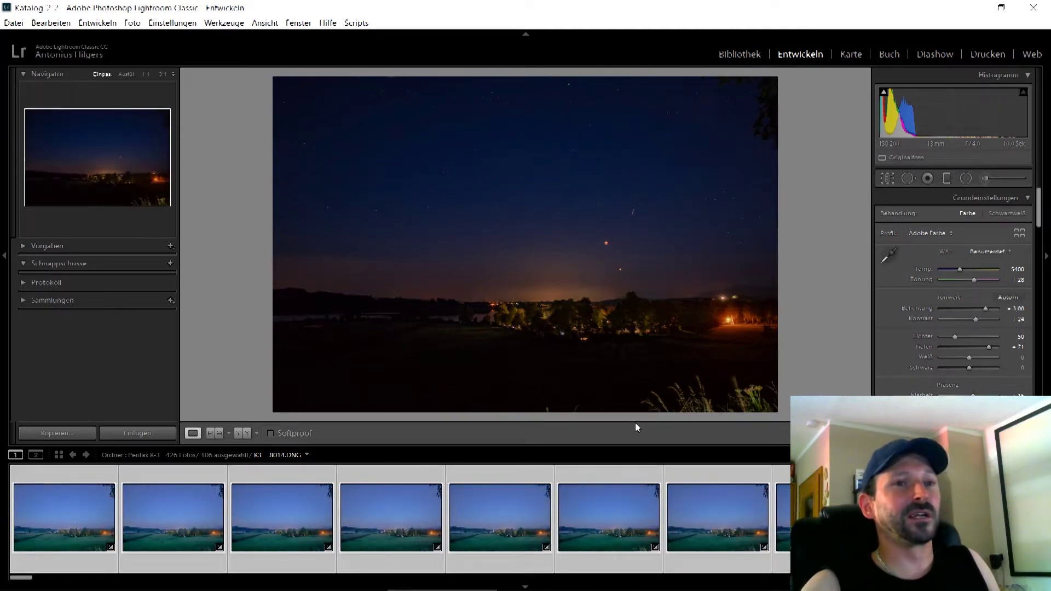
scroll(780, 512, "down", 3)
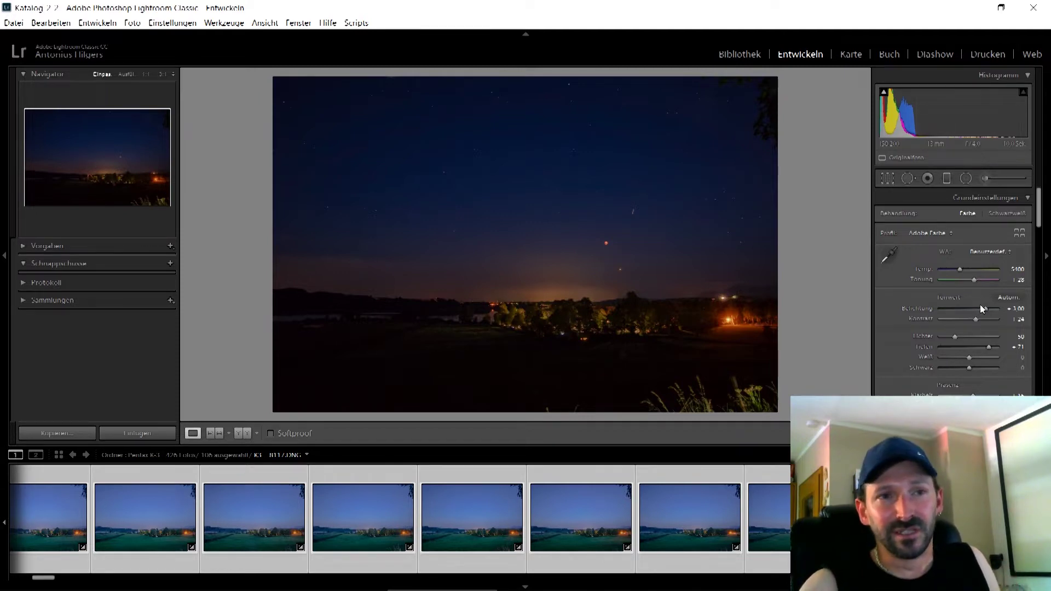
scroll(980, 375, "down", 3)
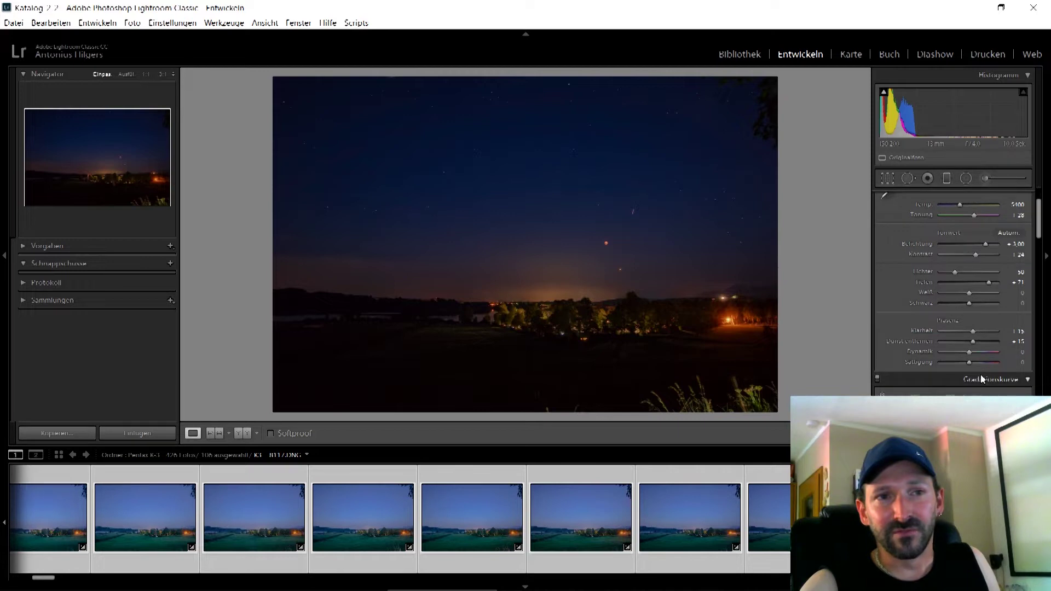
scroll(980, 375, "down", 3)
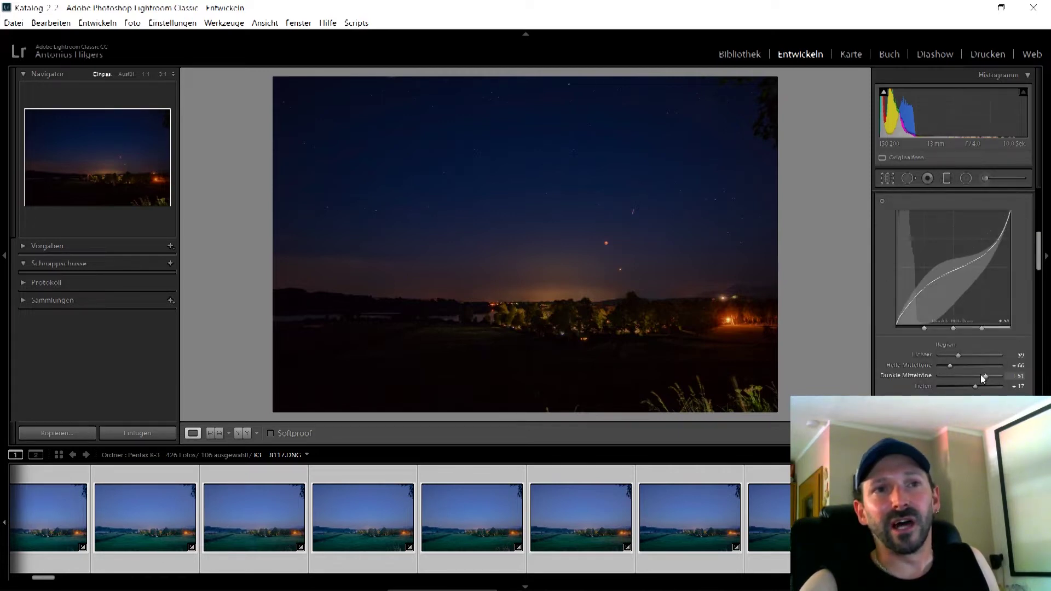
scroll(1018, 283, "up", 3)
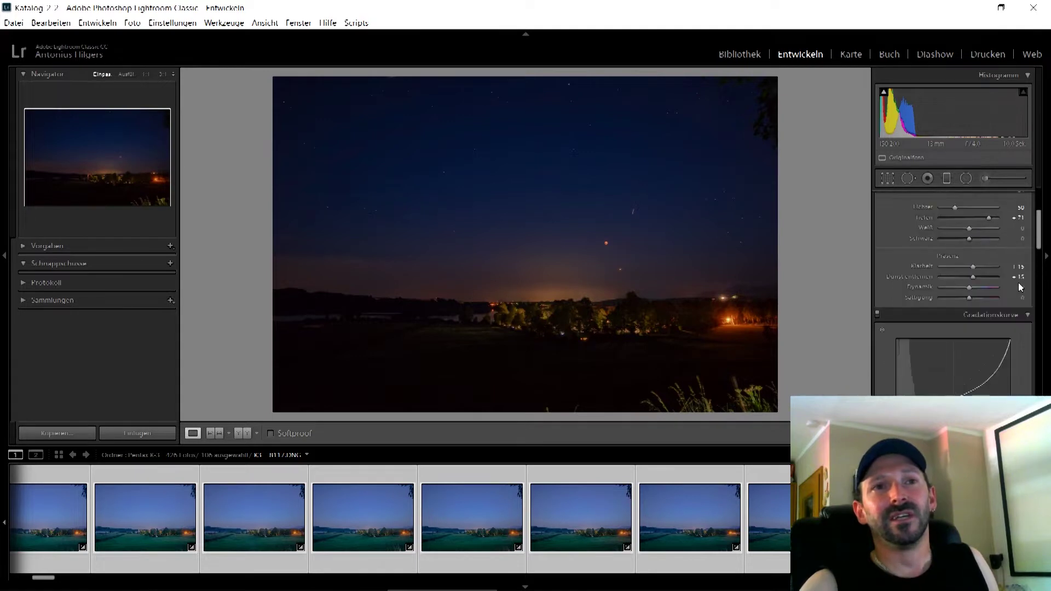
scroll(1019, 284, "up", 3)
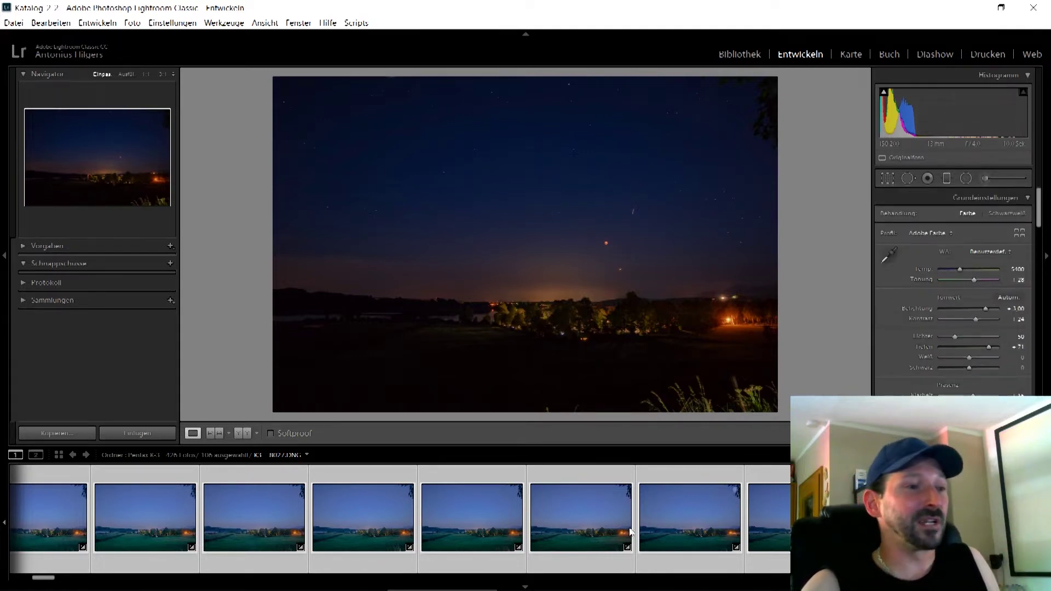
Go through the series to K3_8118.DNG, show it alone with its exposure setting, and look over the photos that follow
scroll(602, 536, "down", 5)
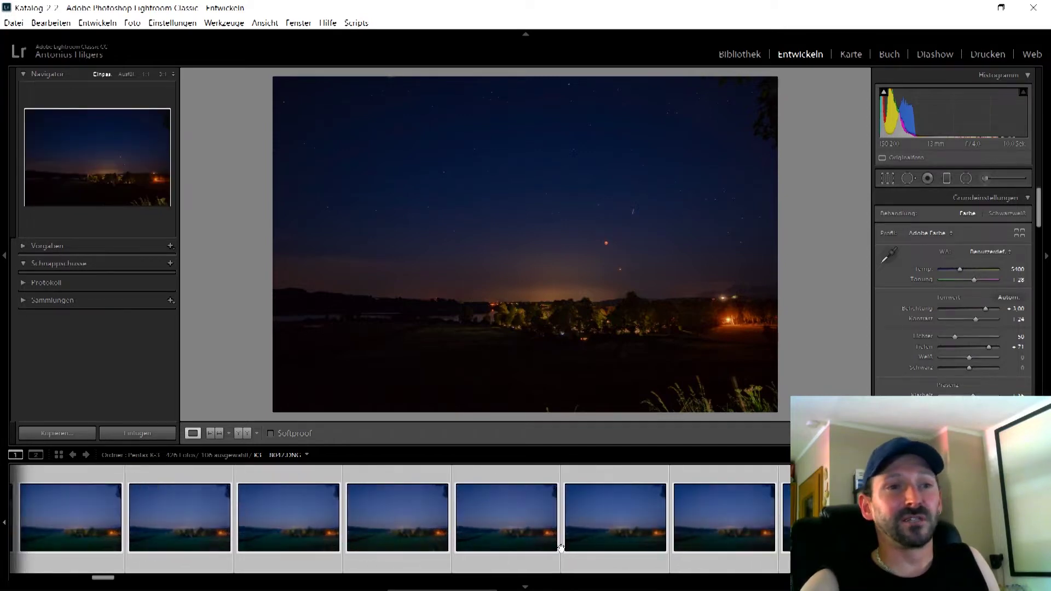
scroll(561, 547, "down", 6)
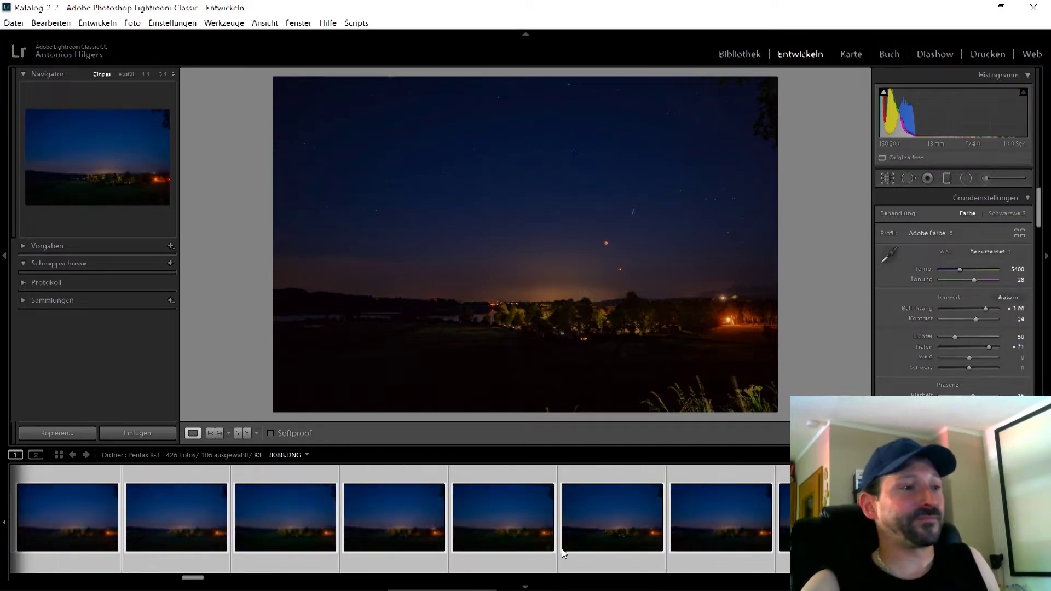
scroll(562, 550, "down", 5)
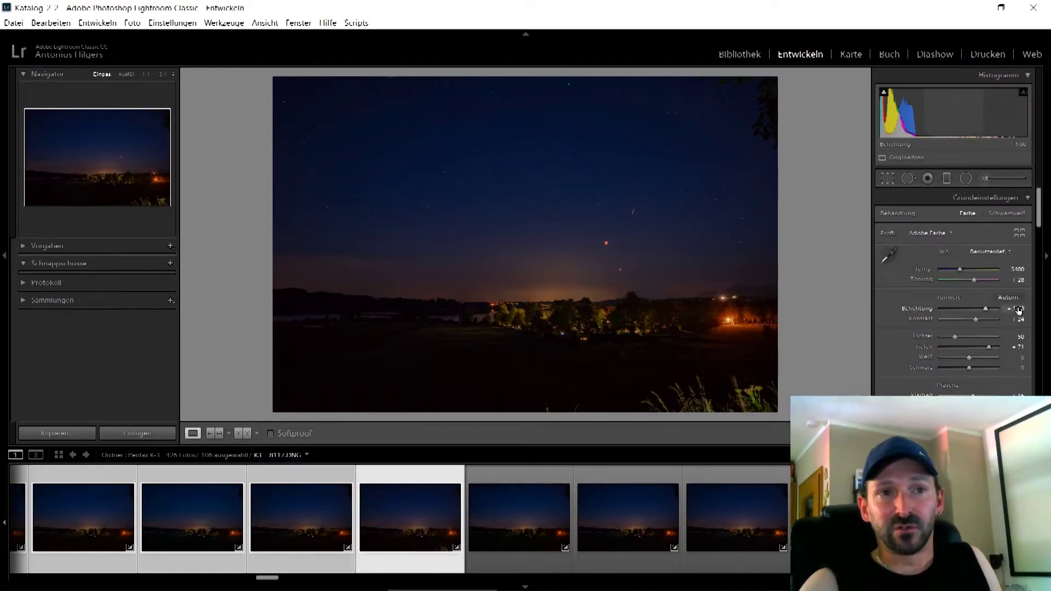
left_click(510, 530)
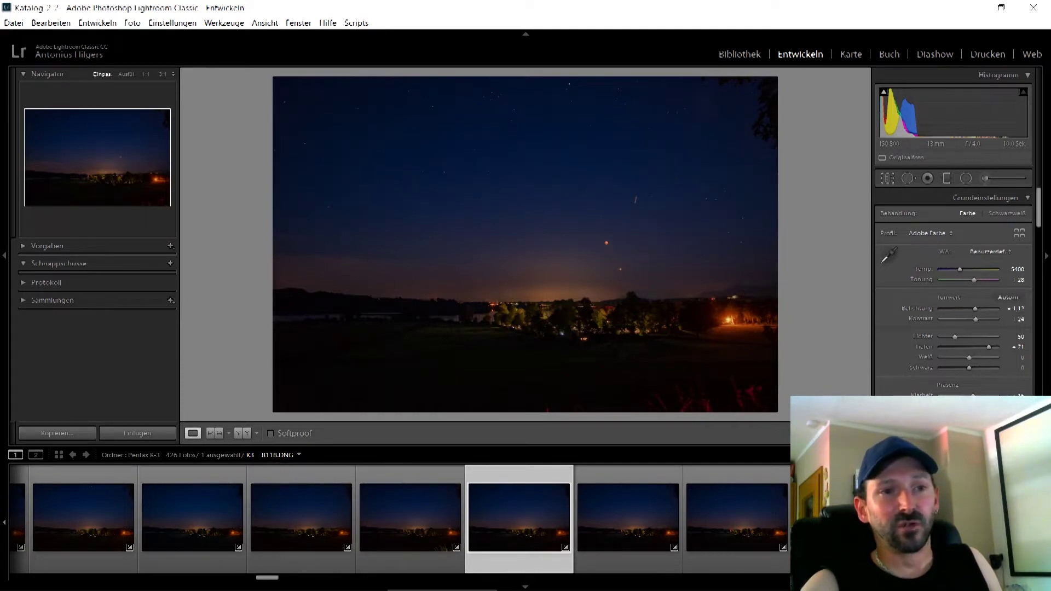
scroll(273, 577, "down", 5)
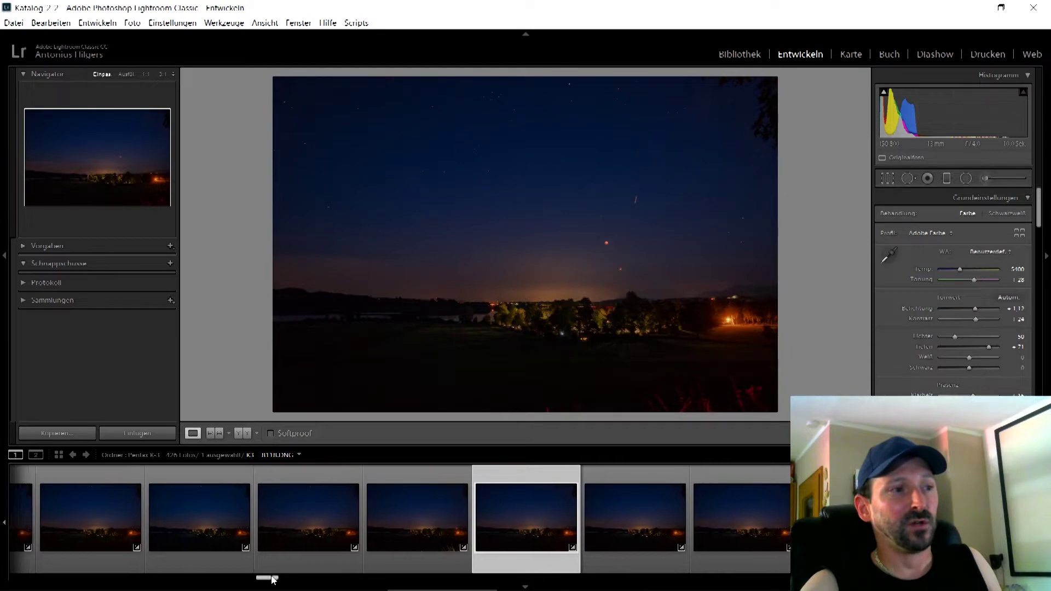
scroll(483, 578, "down", 2)
scroll(483, 578, "up", 4)
left_click_drag(483, 584, 325, 586)
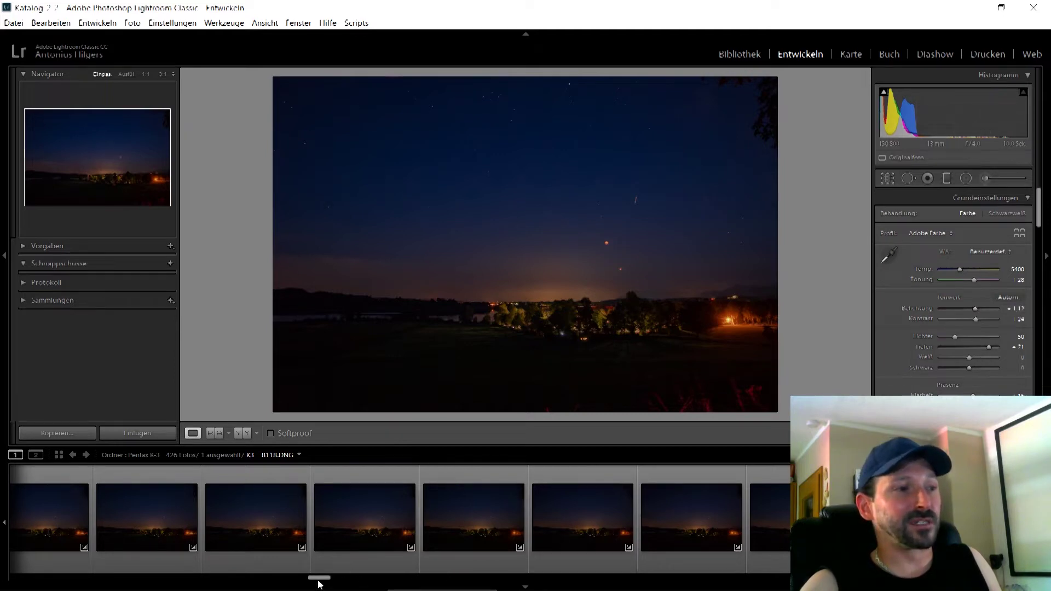
left_click_drag(318, 582, 270, 581)
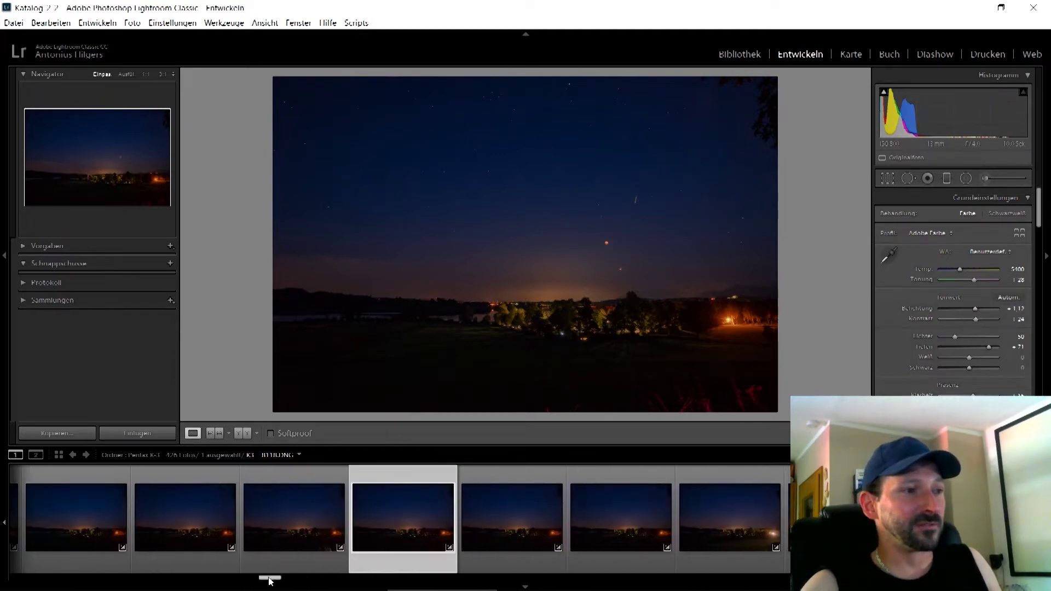
Switch back and forth between K3_8117.DNG and K3_8118.DNG to check how well their brightness matches
left_click(313, 514)
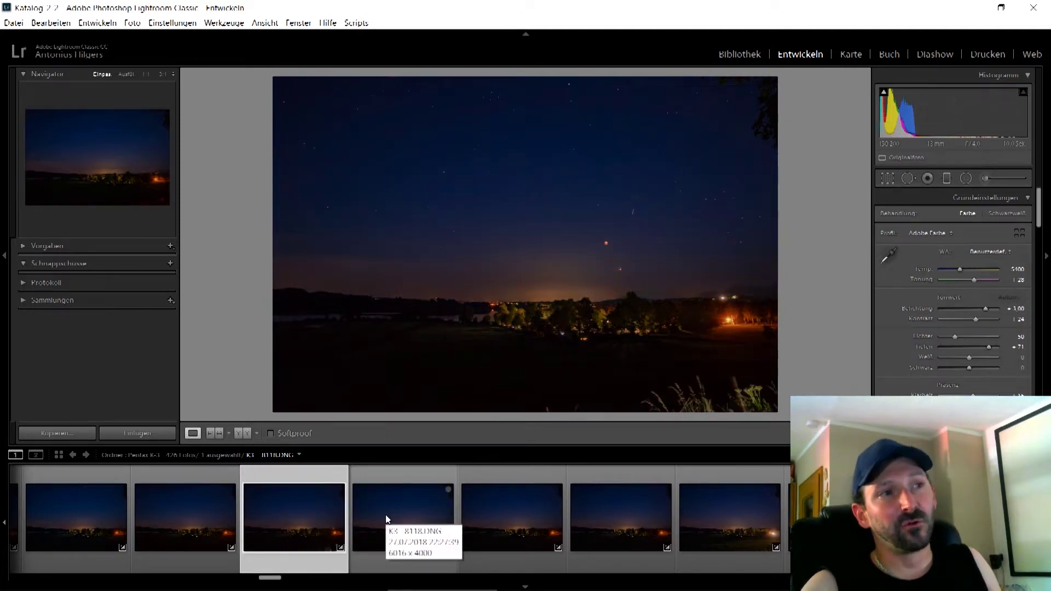
left_click(385, 518)
left_click(320, 516)
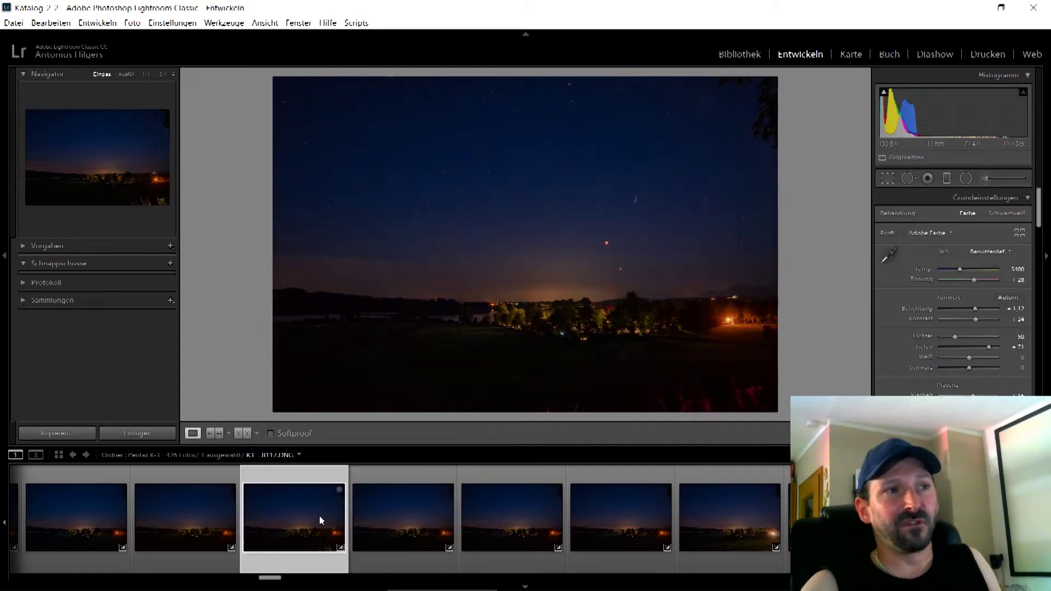
left_click(378, 519)
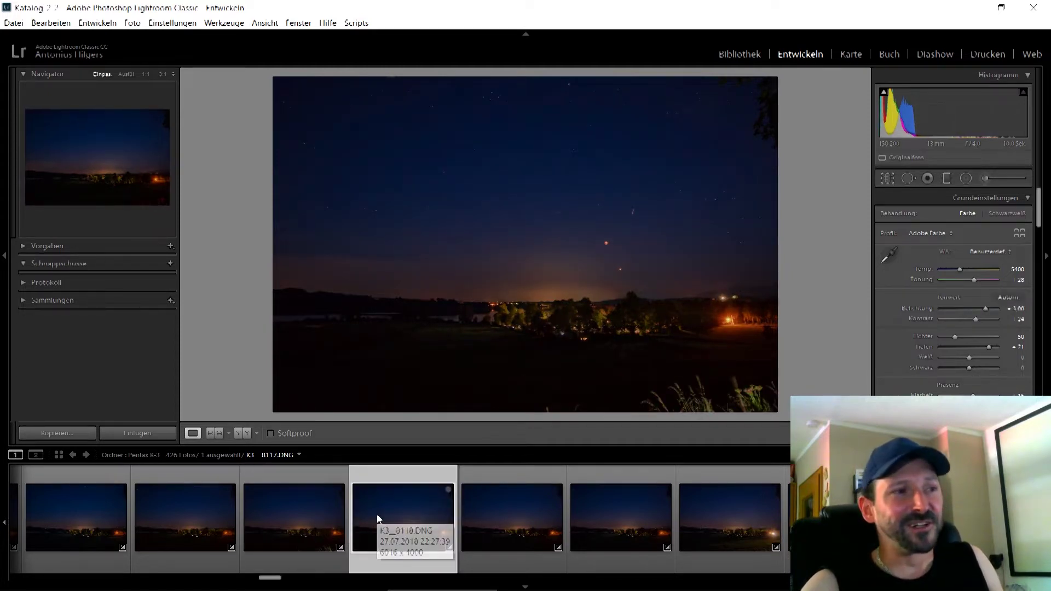
left_click(297, 521)
left_click(362, 520)
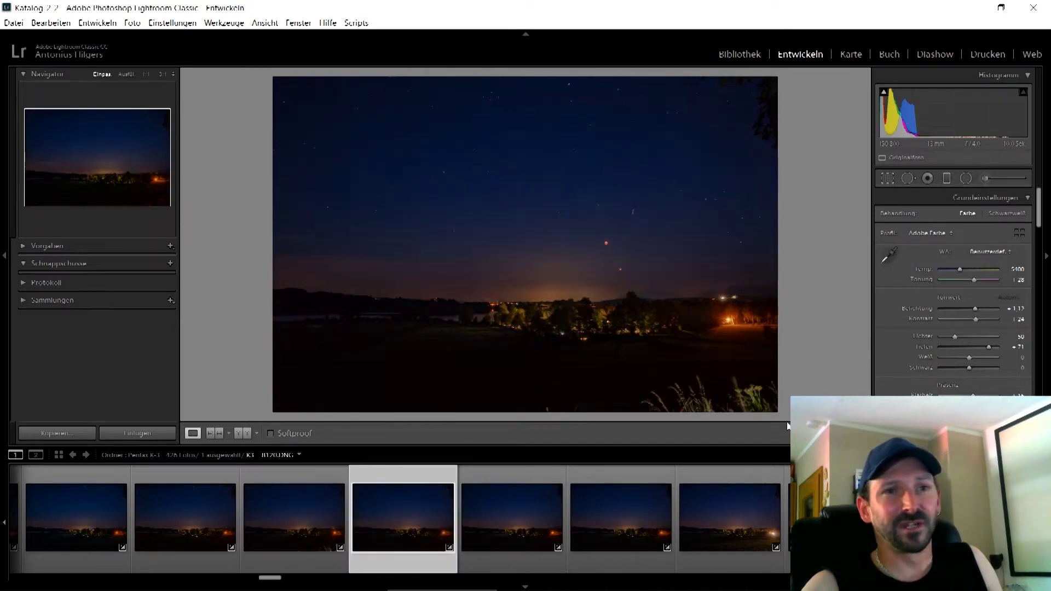
left_click(324, 500)
left_click(375, 509)
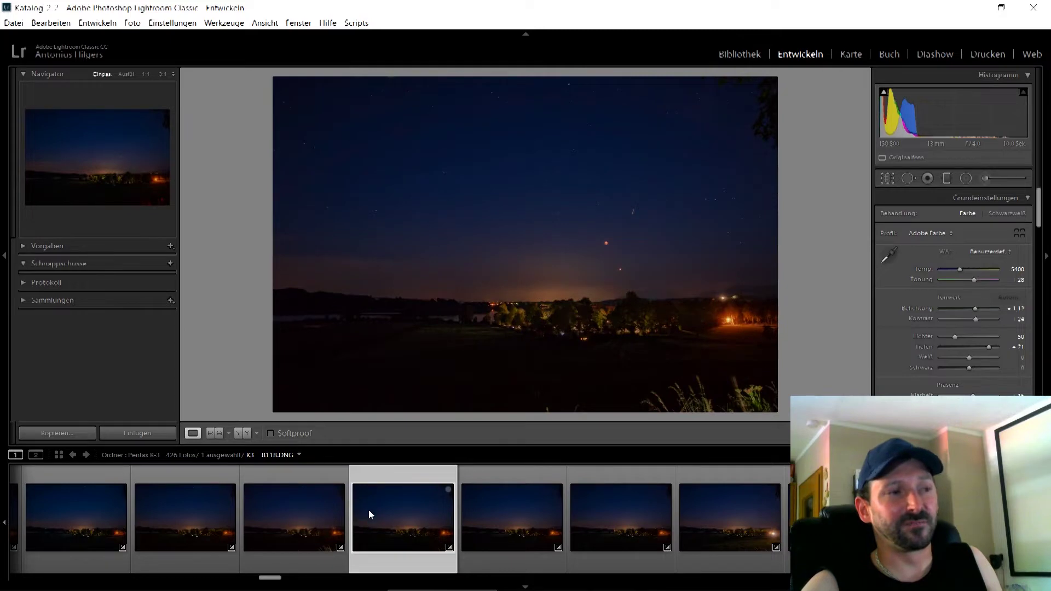
View one of the darker photos much further along the series and look over the neighbouring stretches of the filmstrip
left_click_drag(275, 579, 530, 580)
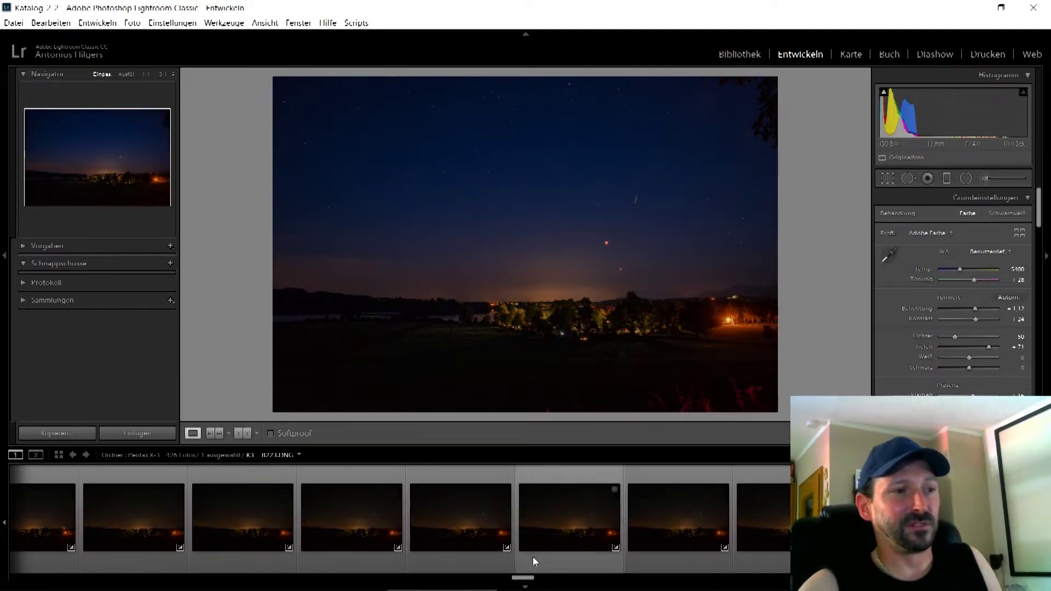
left_click(501, 524)
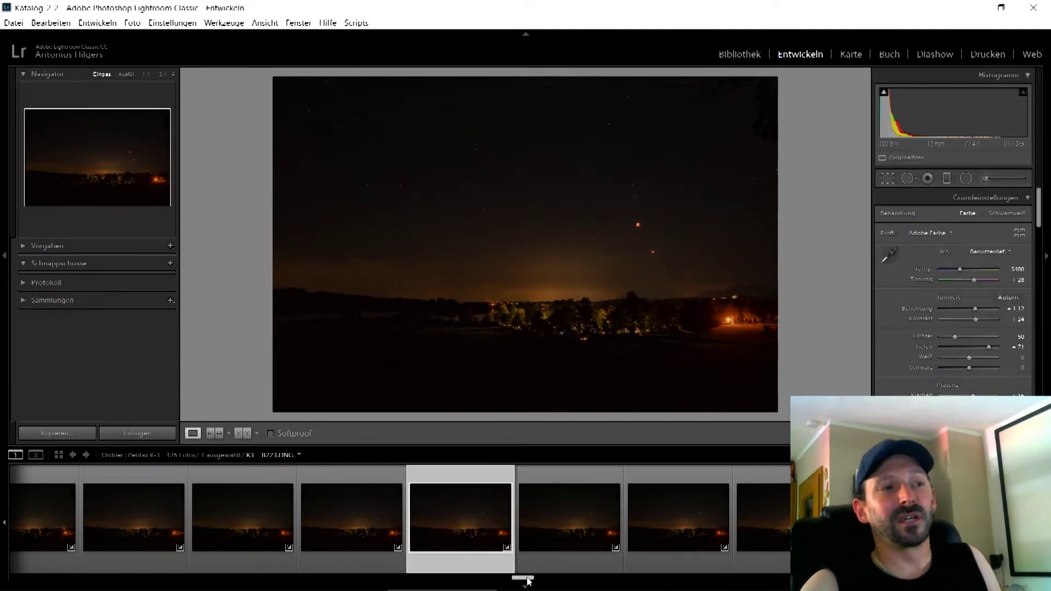
scroll(613, 564, "down", 1)
left_click_drag(629, 587, 300, 571)
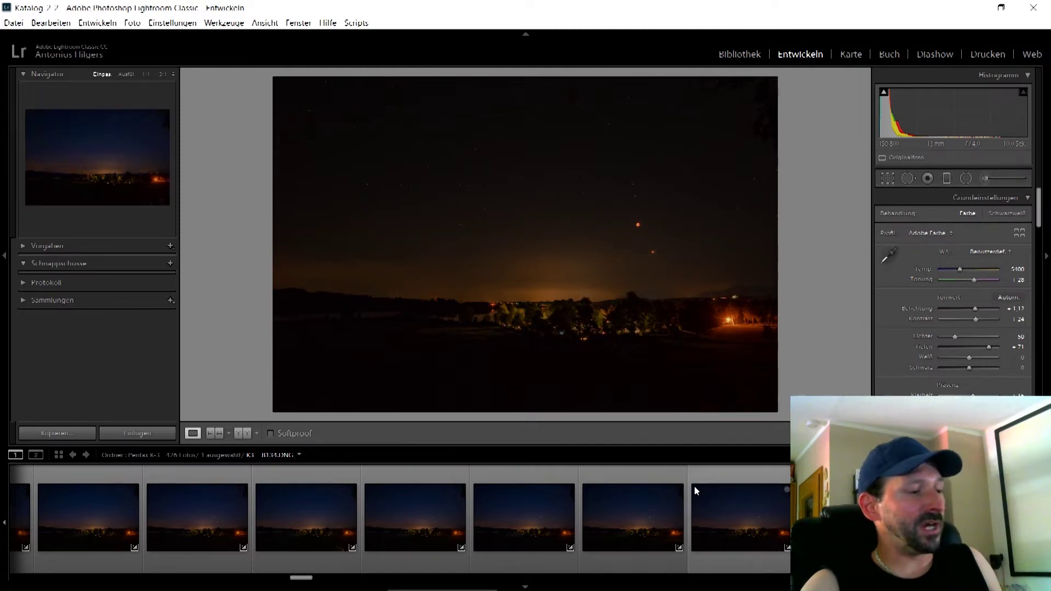
Select all photos in the series and open the export settings for them
key("ctrl+a")
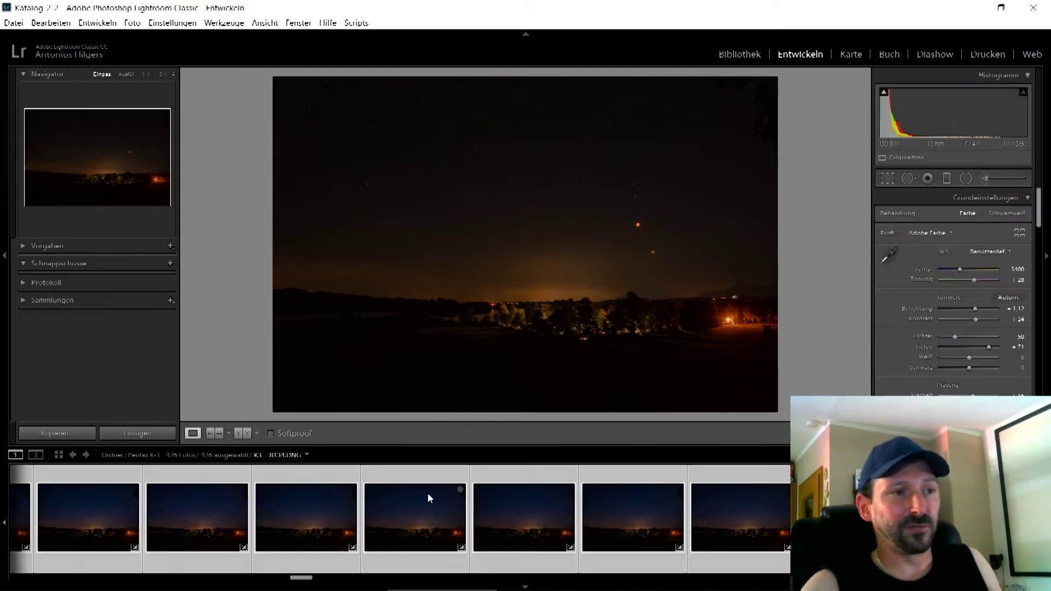
right_click(612, 516)
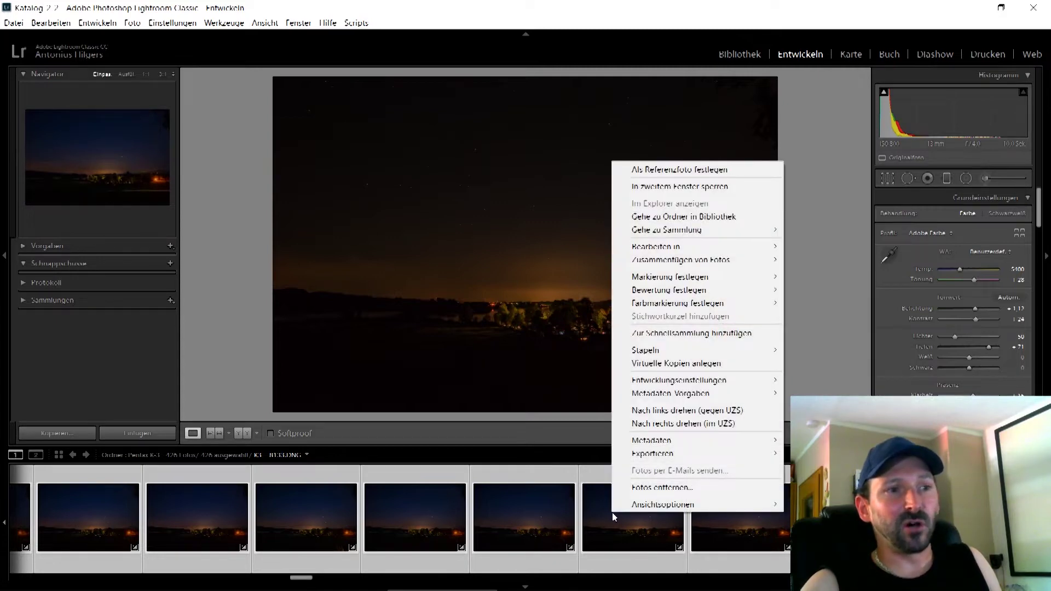
mouse_move(672, 460)
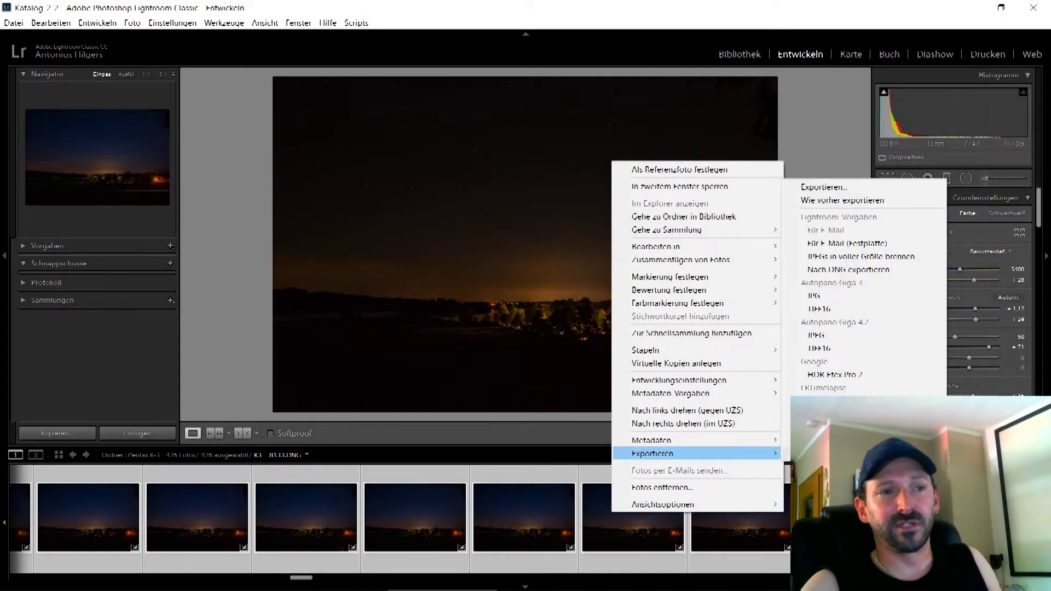
left_click(833, 189)
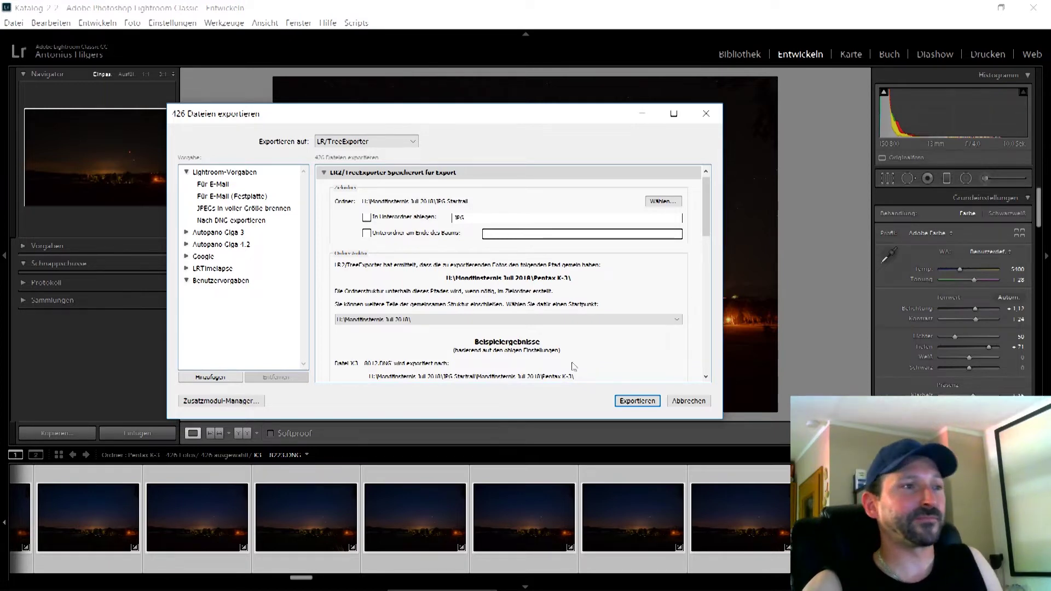
Review the export's file, size, sharpening and metadata settings, and view the JPG files in the JPG Startrail folder
scroll(575, 364, "down", 10)
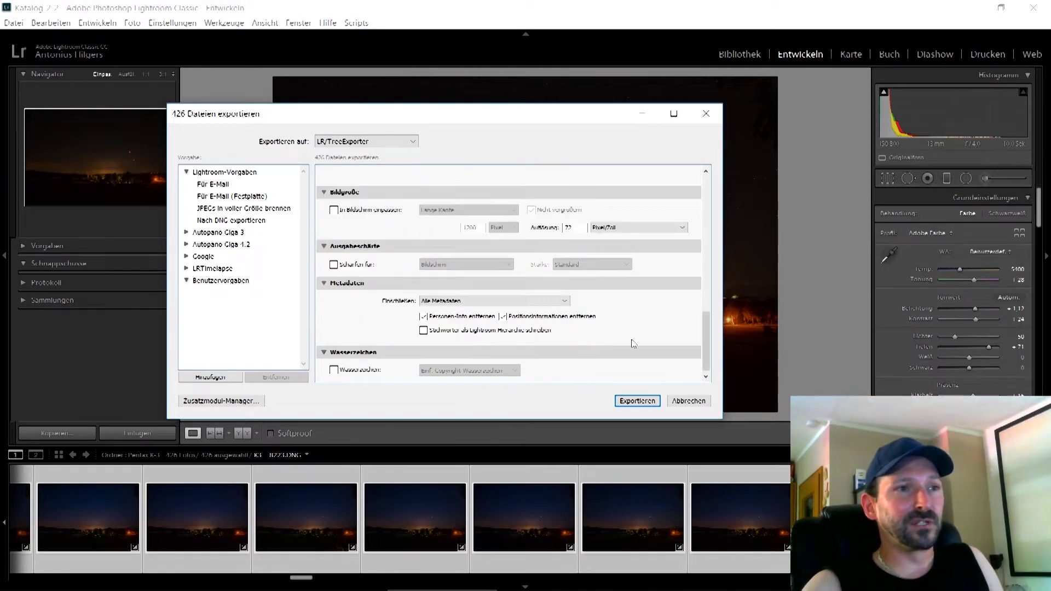
left_click_drag(711, 324, 703, 284)
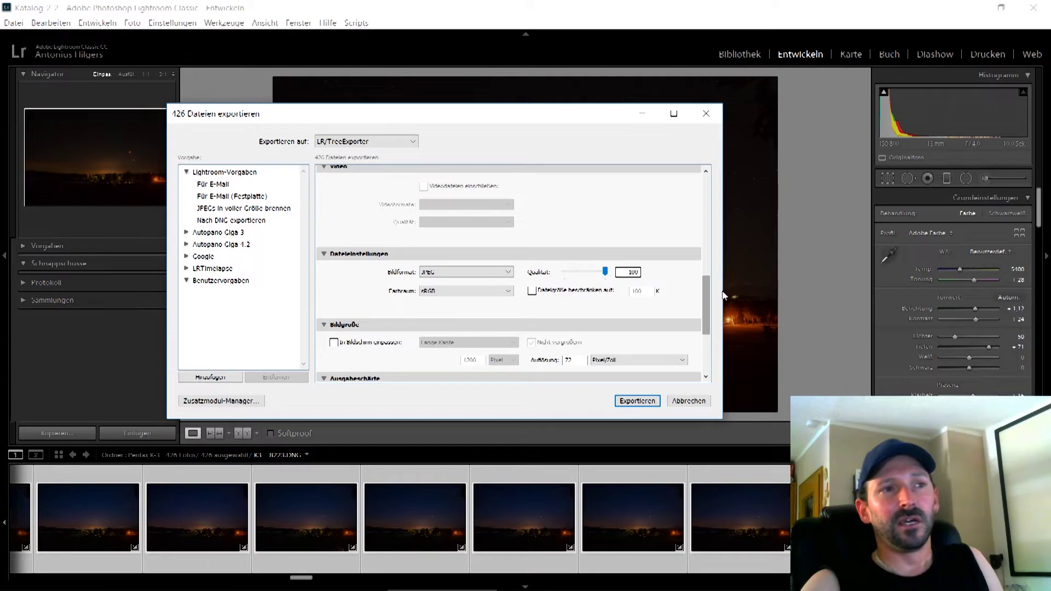
left_click_drag(709, 295, 714, 352)
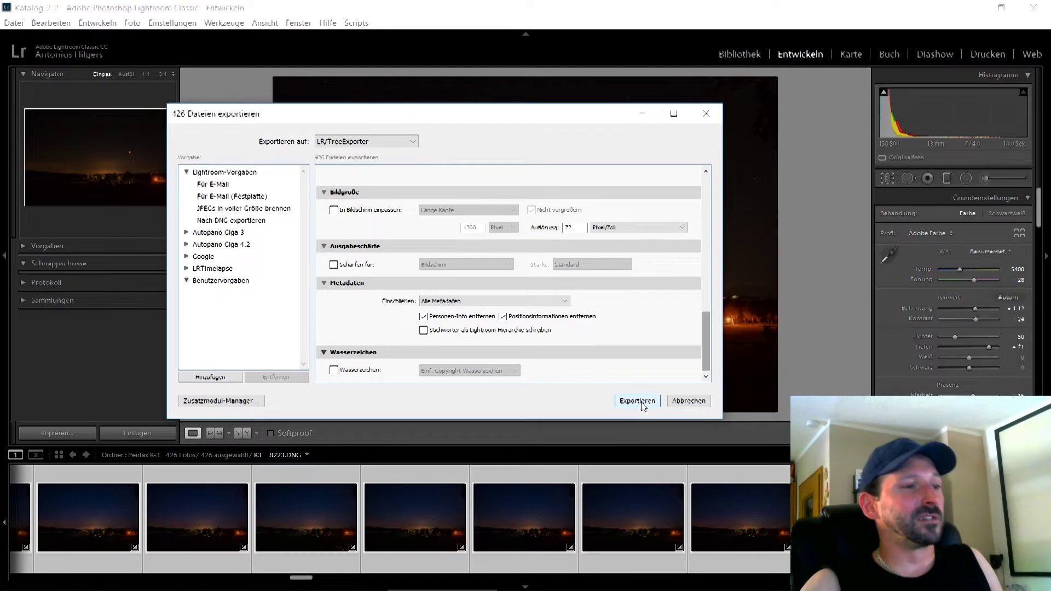
left_click(226, 579)
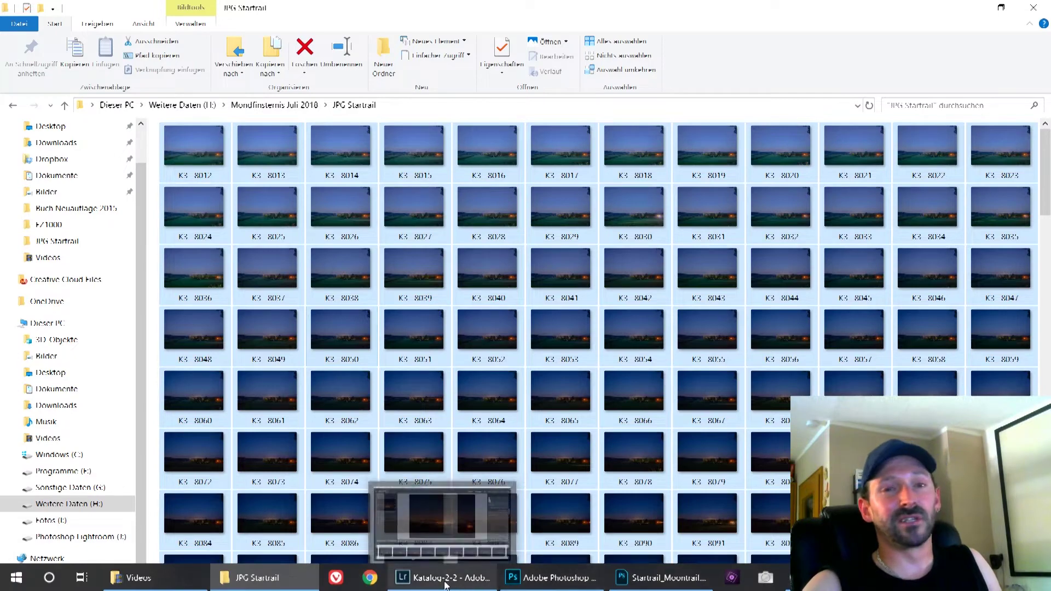
left_click(446, 578)
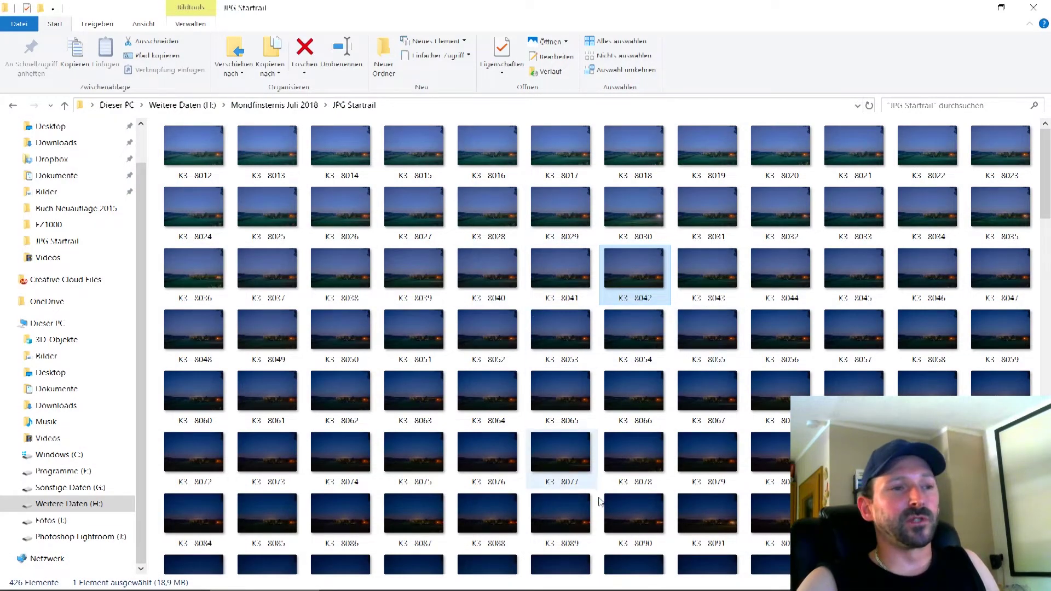
Switch to Photoshop and create a new document from the HDTV 1080p film and video preset at 1920 x 1080 pixels
mouse_move(635, 588)
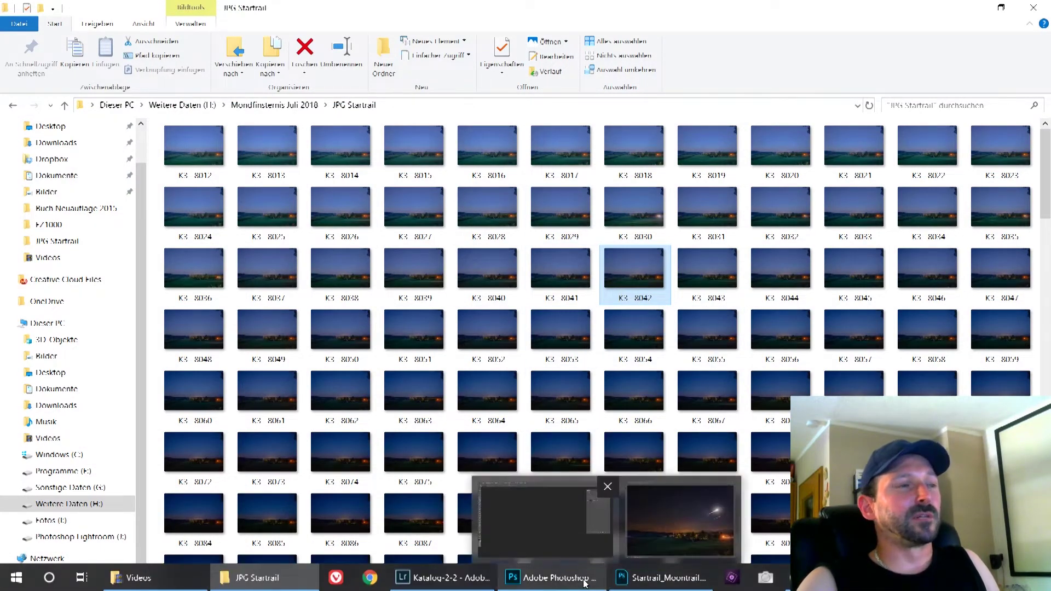
left_click(553, 578)
left_click(42, 9)
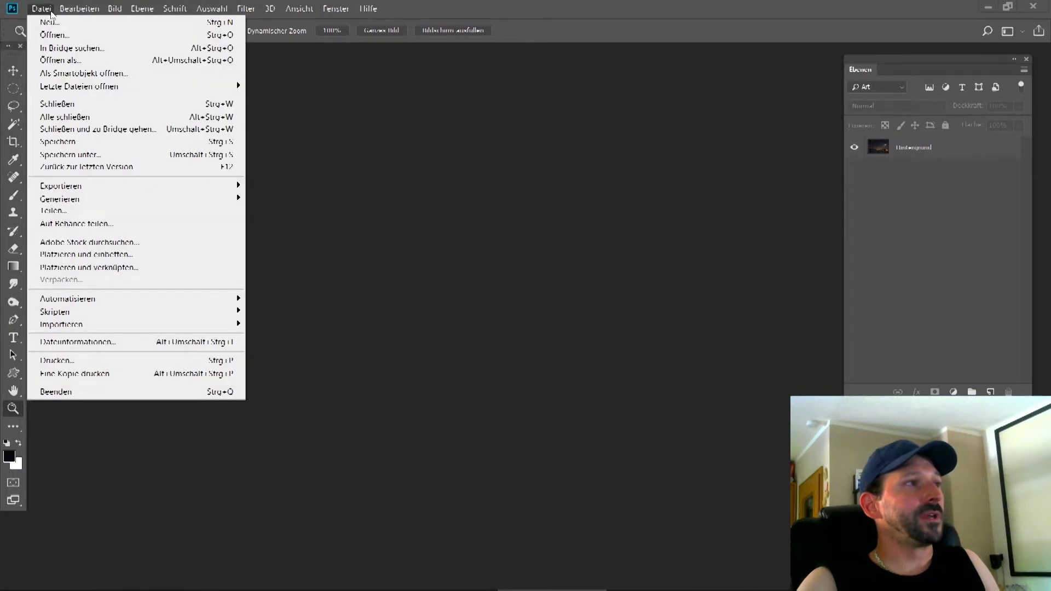
left_click(50, 23)
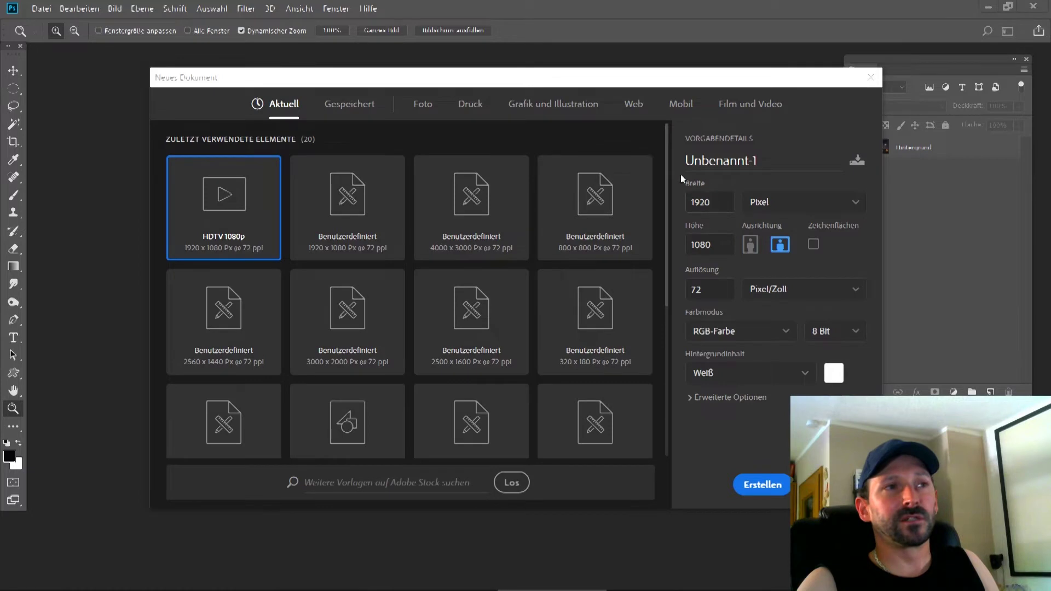
left_click(744, 112)
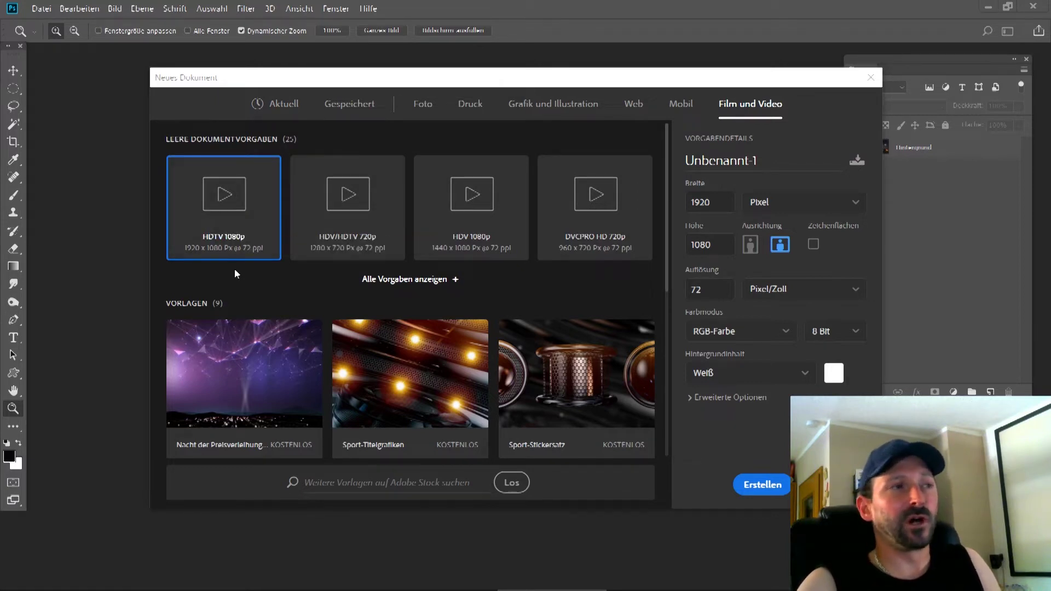
left_click(416, 282)
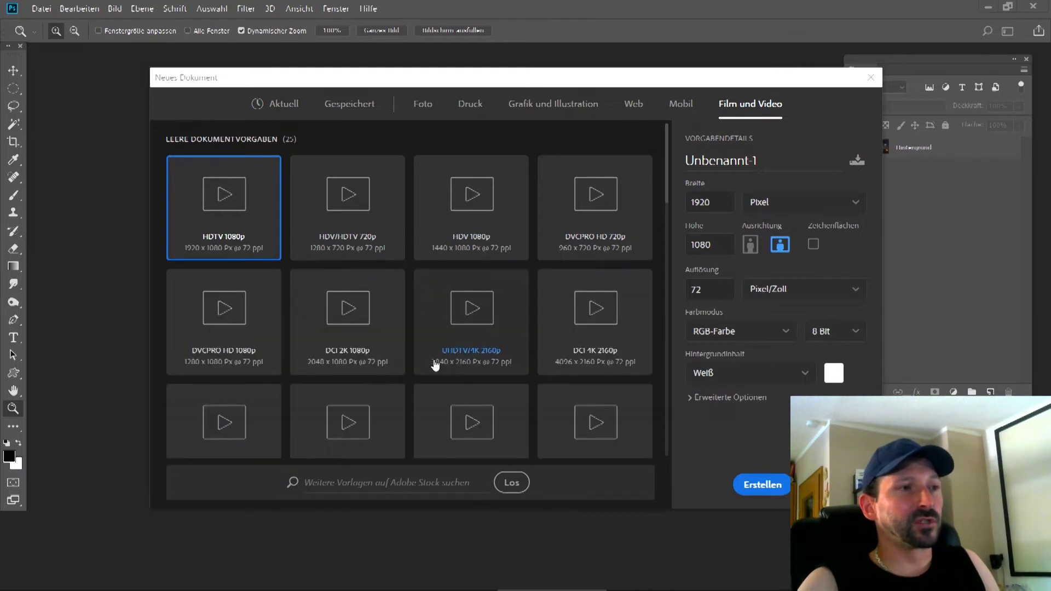
scroll(445, 357, "down", 2)
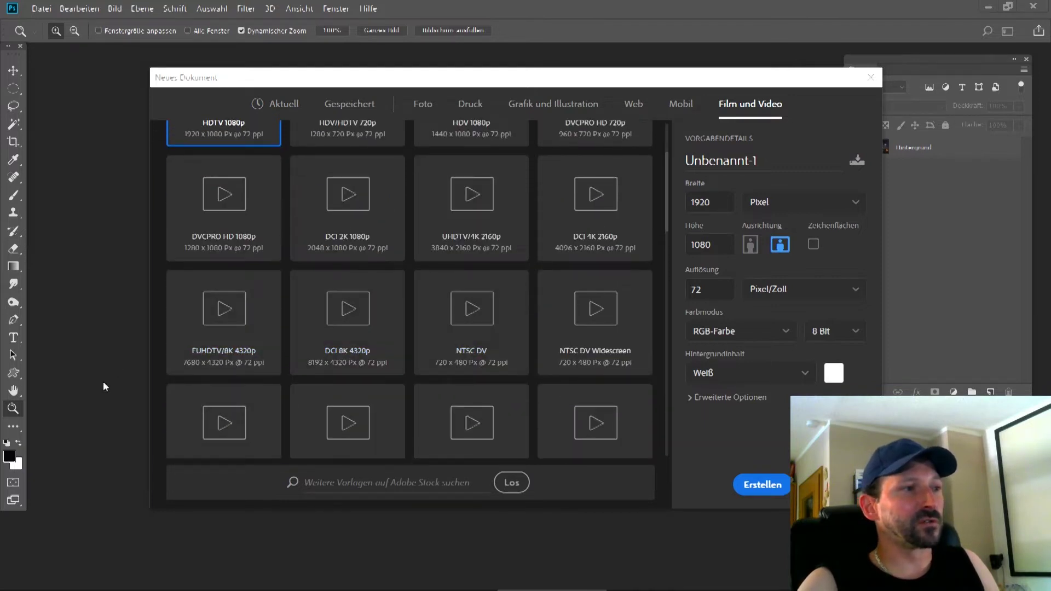
scroll(235, 380, "up", 2)
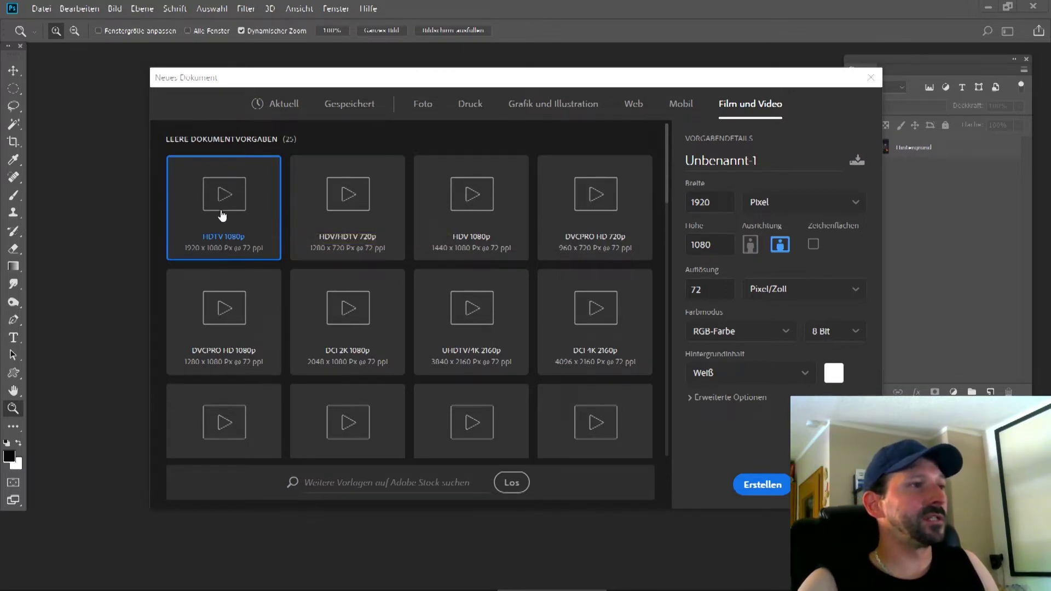
left_click(750, 485)
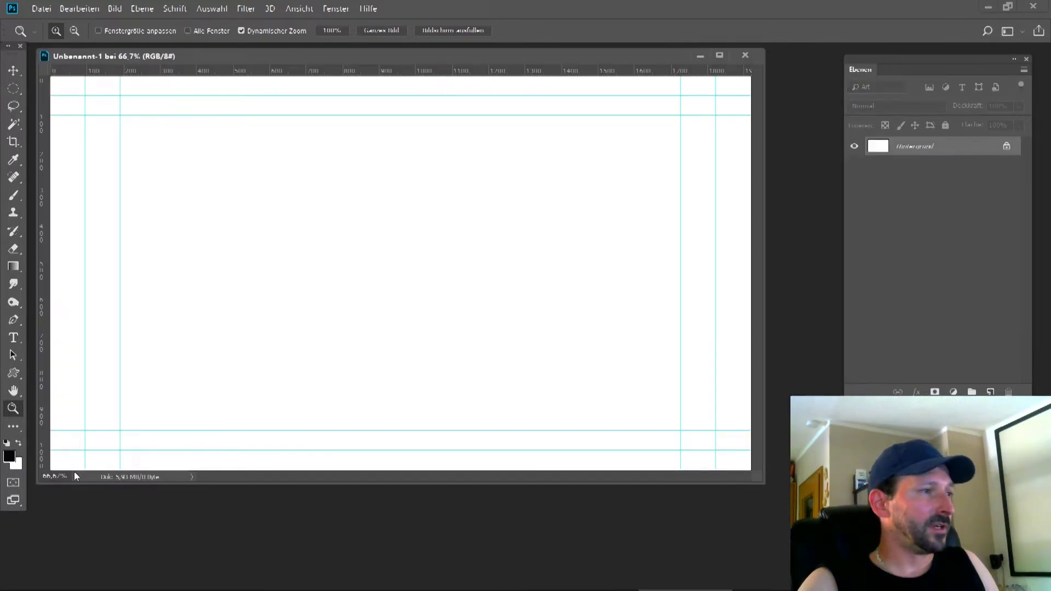
Show the timeline, set the document zoom to 50% and shrink its window so that it fits above the timeline
left_click(336, 8)
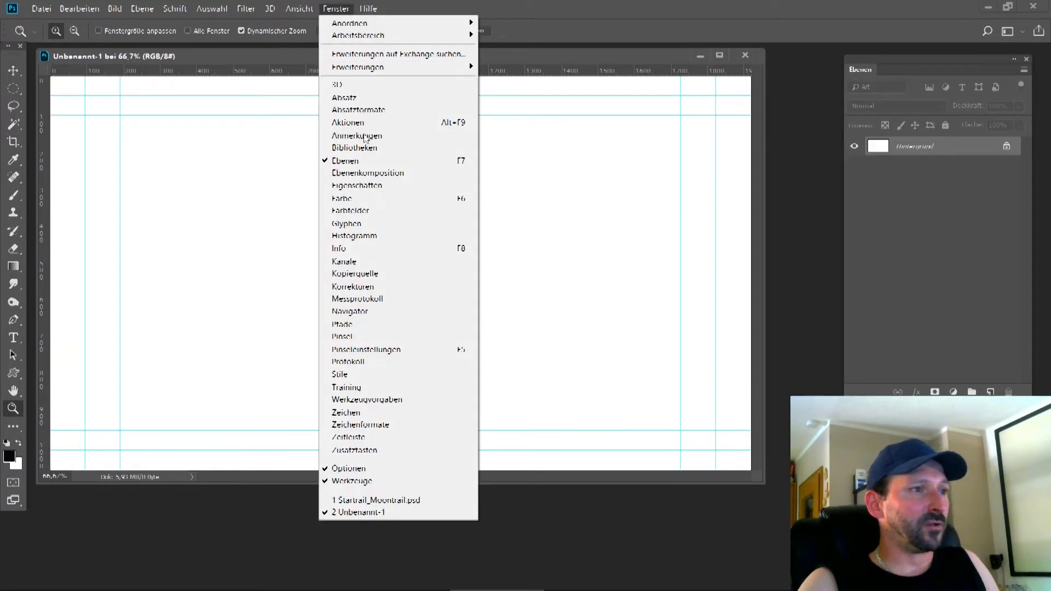
left_click(370, 437)
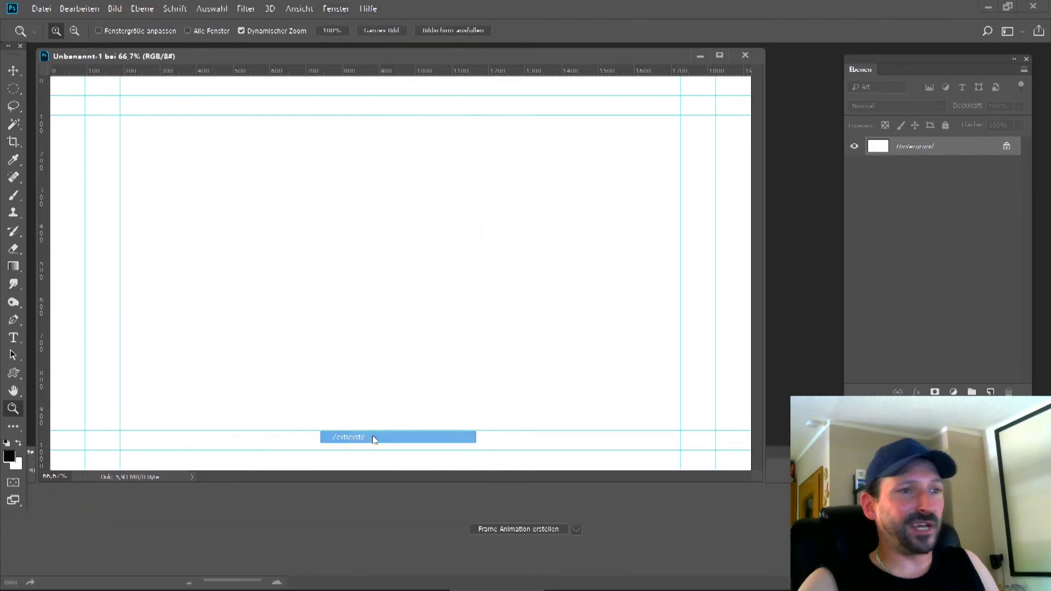
left_click(58, 477)
type("50")
key("Return")
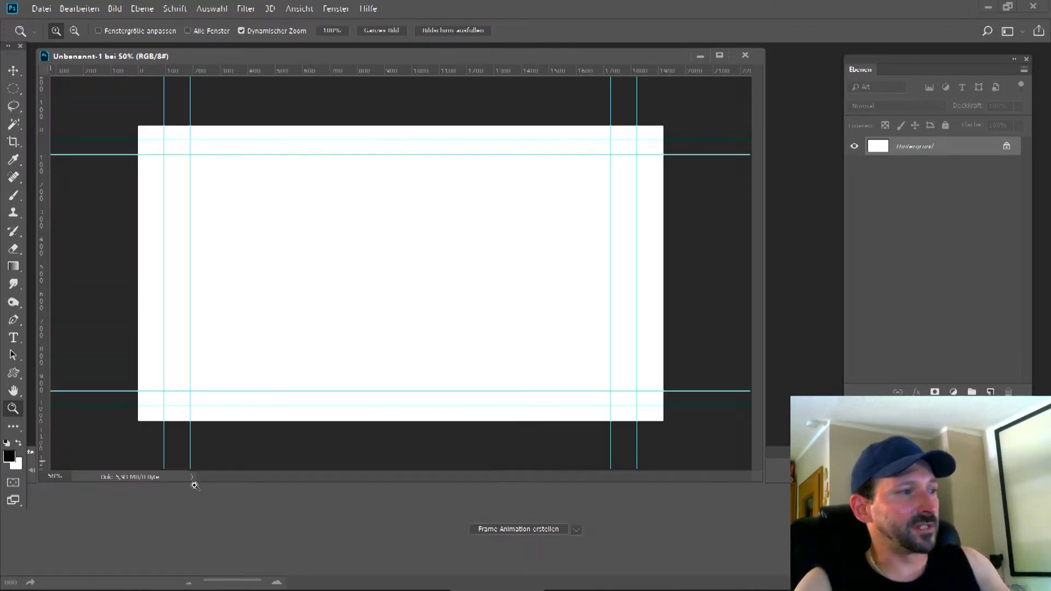
left_click_drag(764, 481, 677, 438)
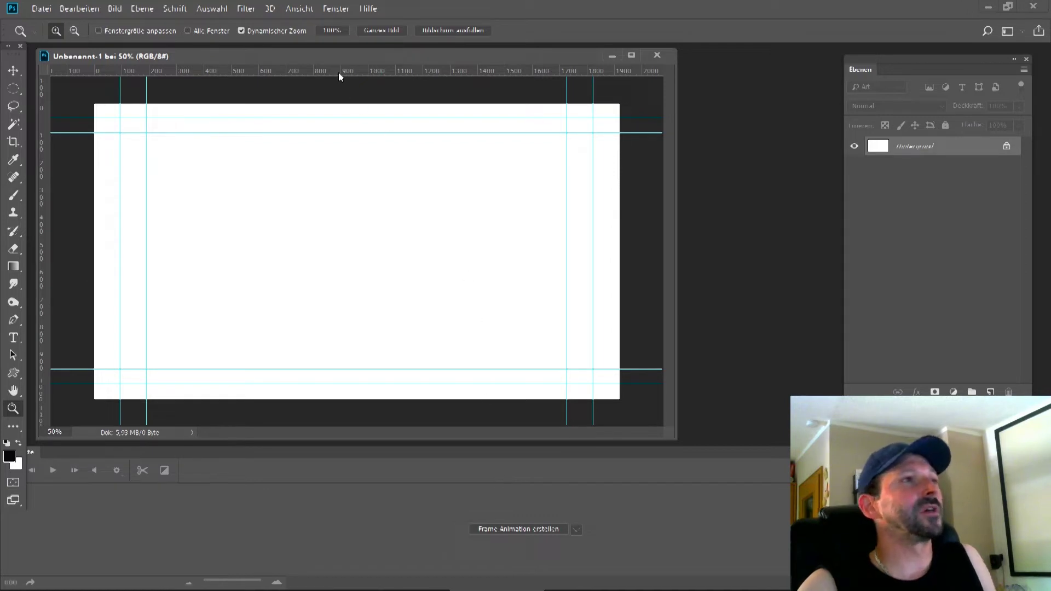
Start a new video layer from file and browse to the JPG Startrail folder inside Mondfinsternis Juli 2018
left_click(143, 10)
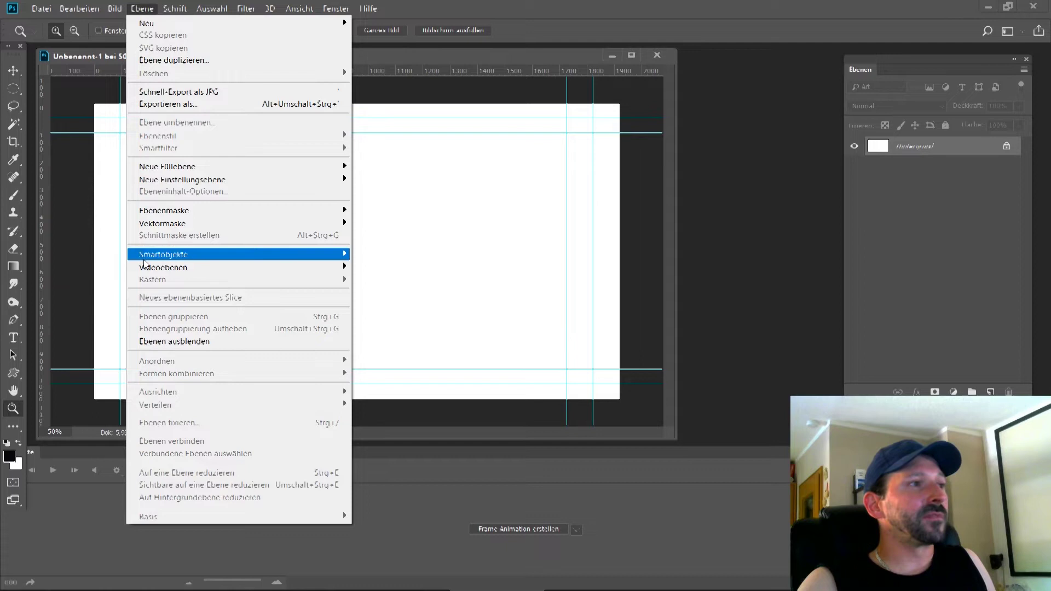
mouse_move(165, 267)
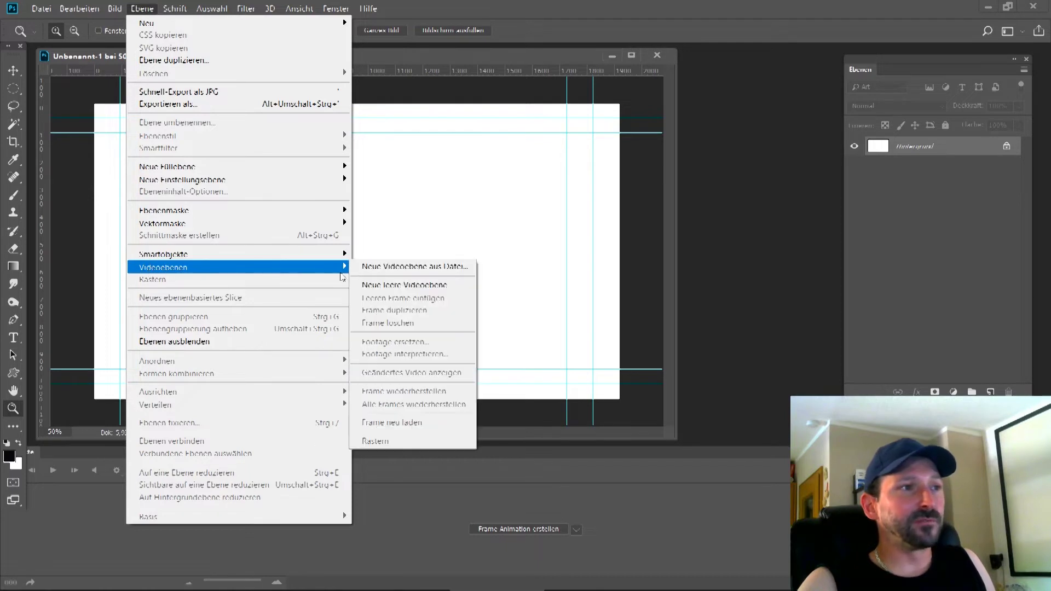
left_click(389, 273)
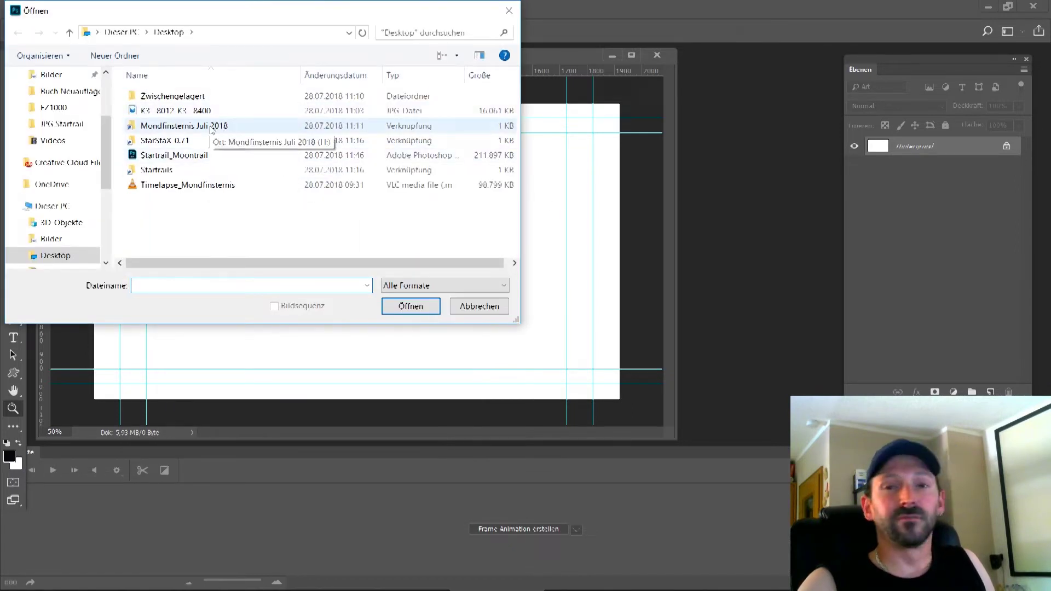
double_click(212, 129)
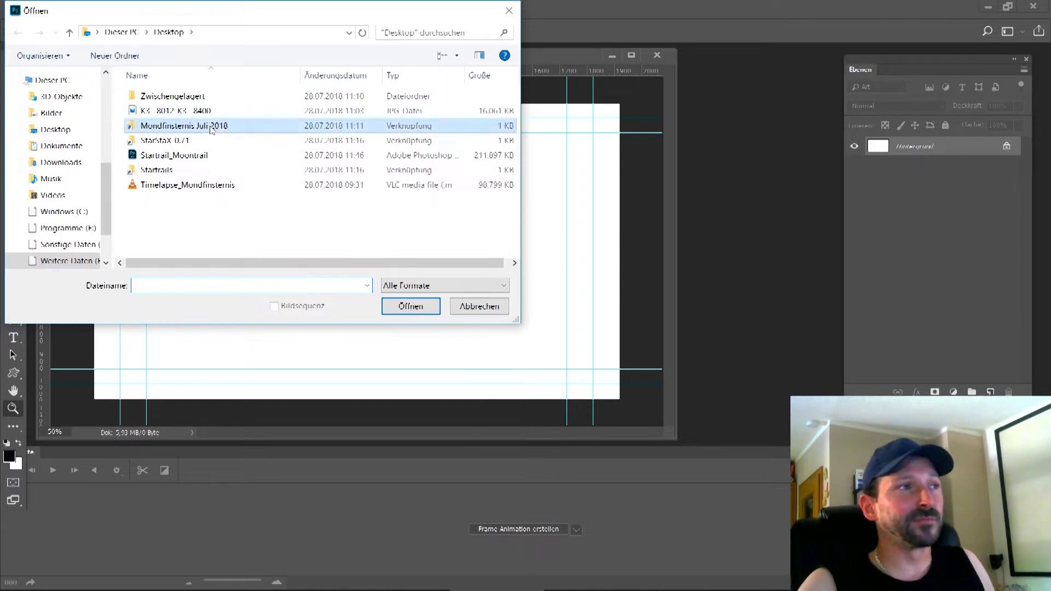
double_click(331, 125)
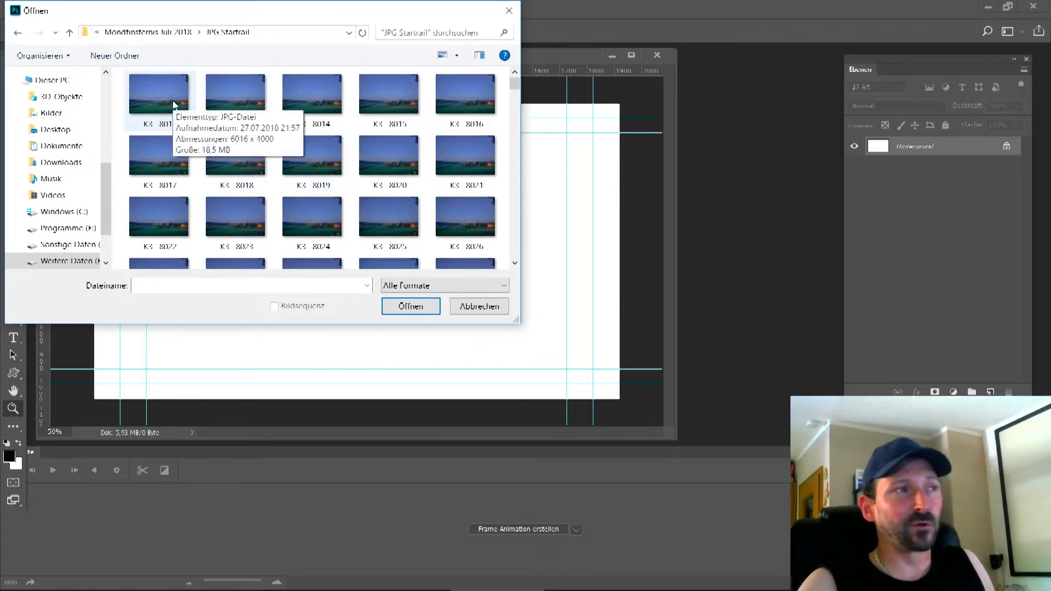
Check the series through its last photo and load it as an image sequence starting with K3__8012 into the video layer
scroll(373, 256, "down", 4)
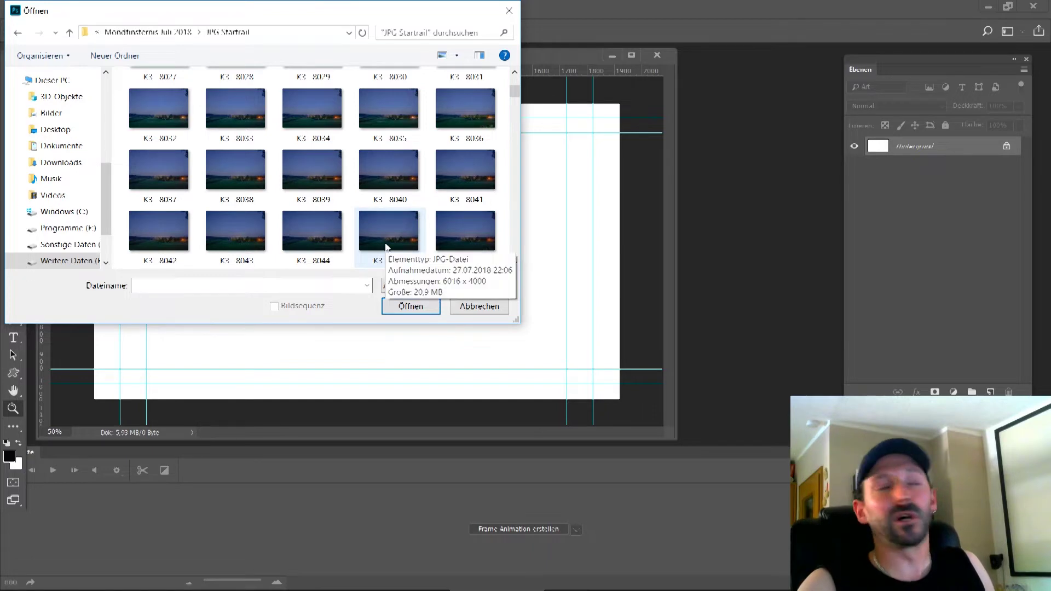
scroll(385, 247, "up", 3)
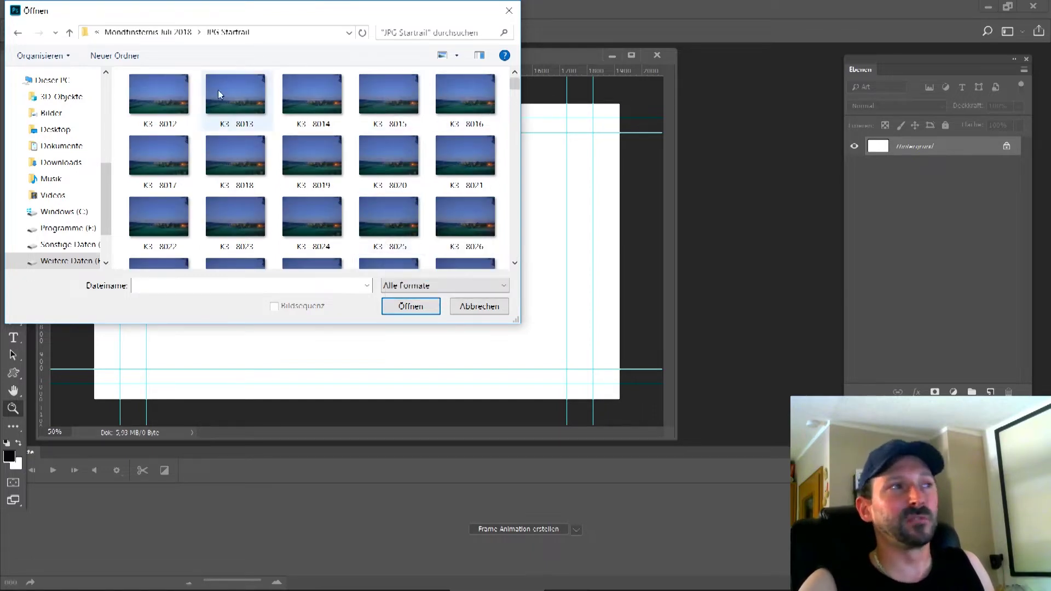
left_click(172, 104)
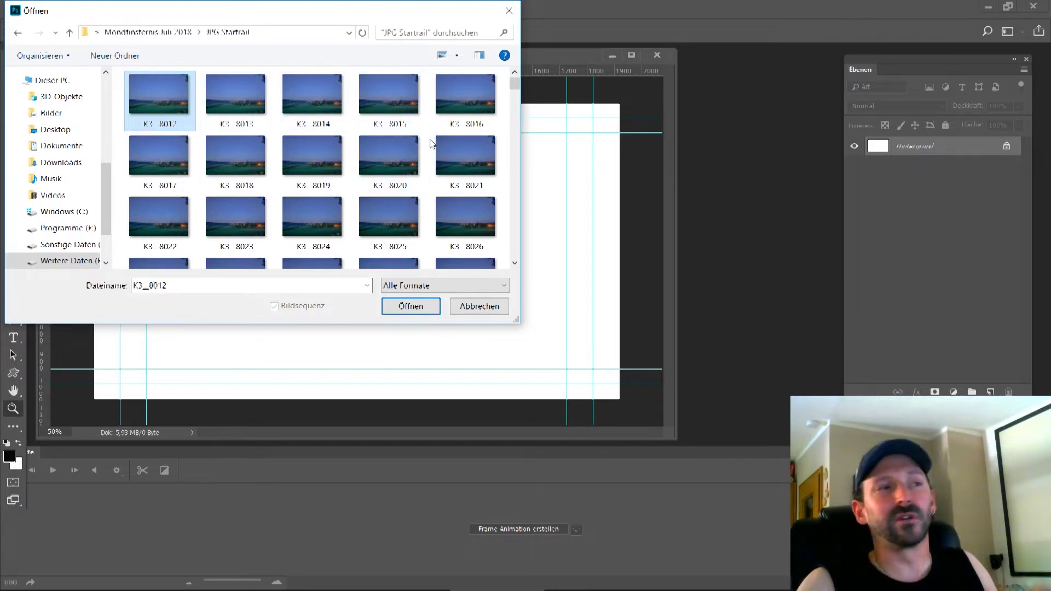
left_click_drag(515, 85, 402, 256)
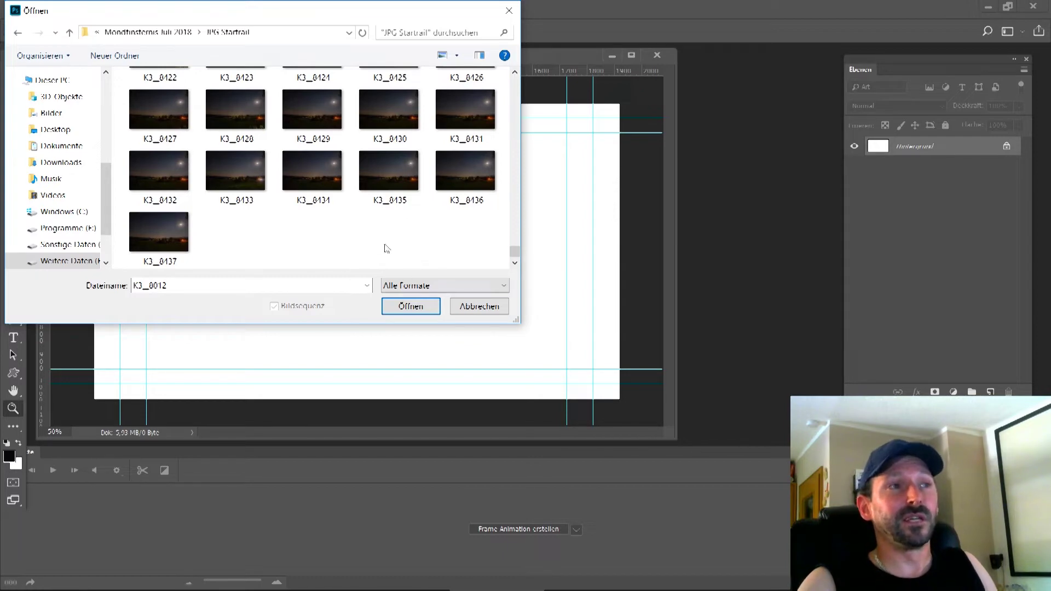
left_click(241, 577)
left_click_drag(1045, 173, 1044, 520)
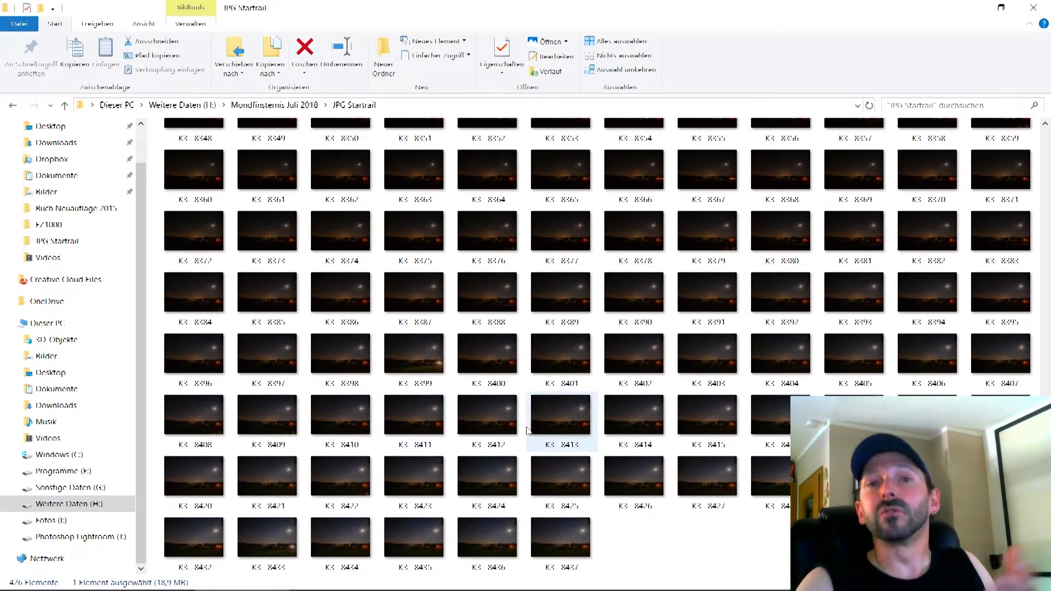
left_click(681, 579)
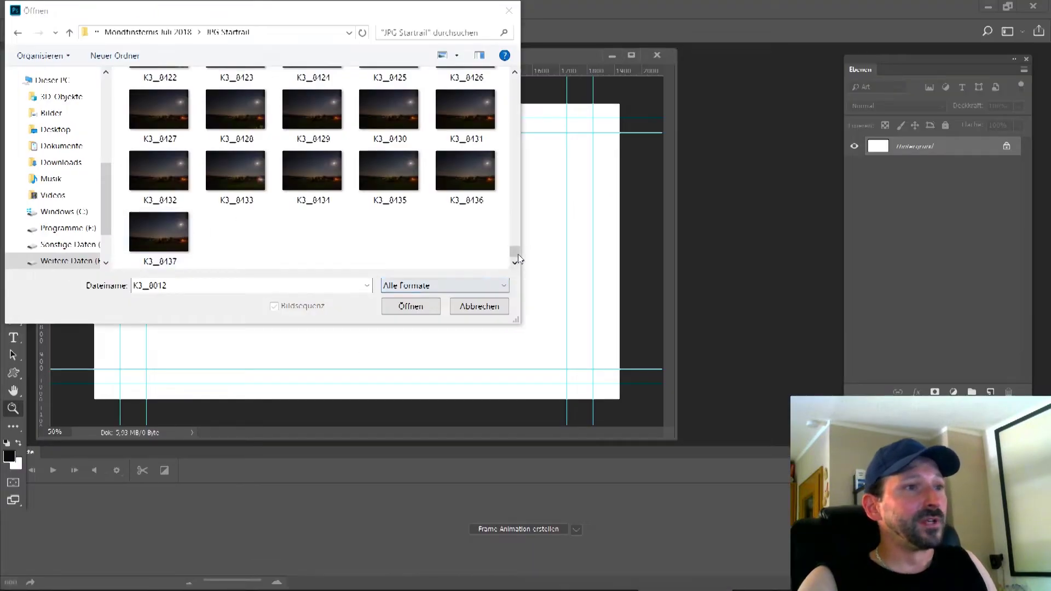
left_click(411, 306)
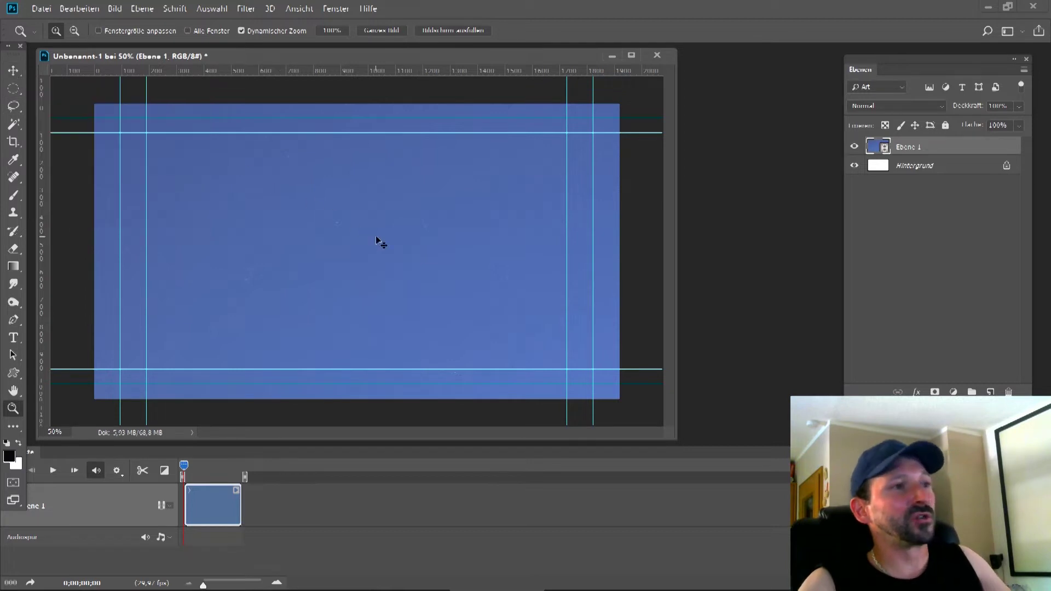
Convert the video layer to a smart object and scale it down proportionally to about 32% so it spans the canvas width
key("ctrl+t")
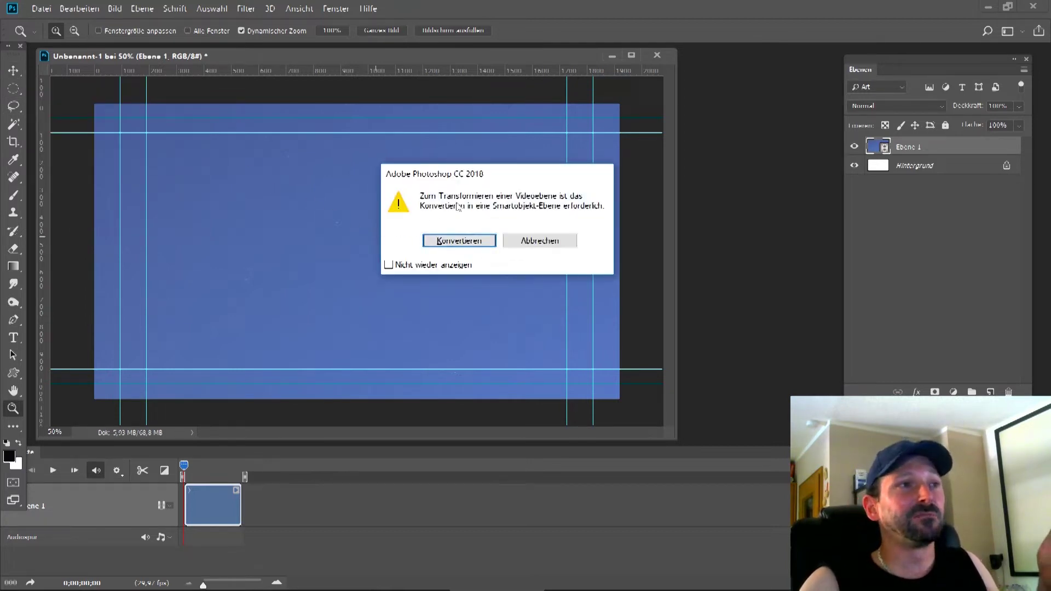
left_click(470, 242)
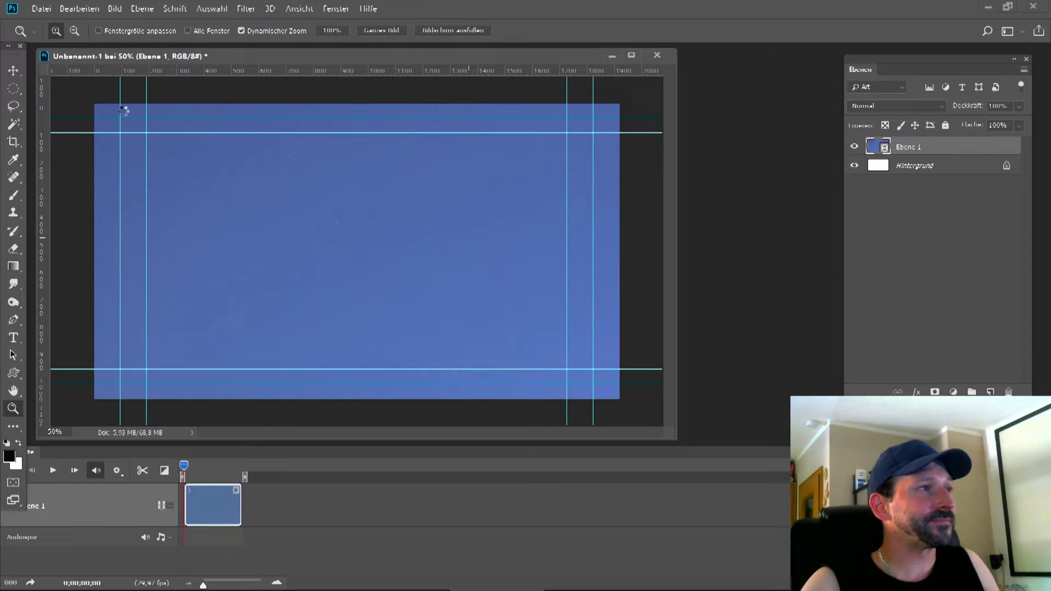
key("ctrl+t")
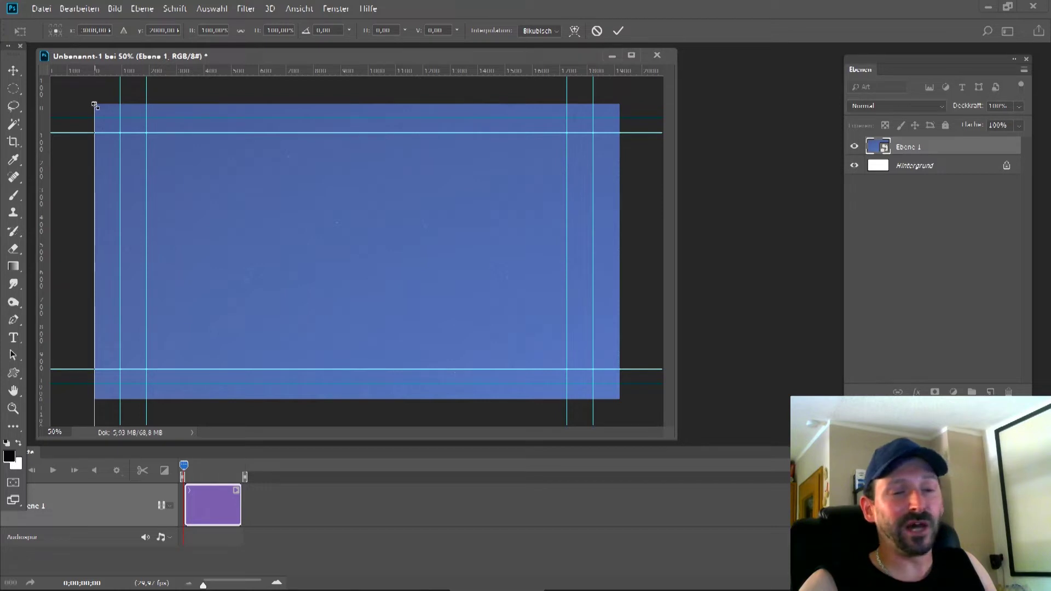
left_click_drag(95, 106, 135, 96)
left_click_drag(66, 81, 150, 142)
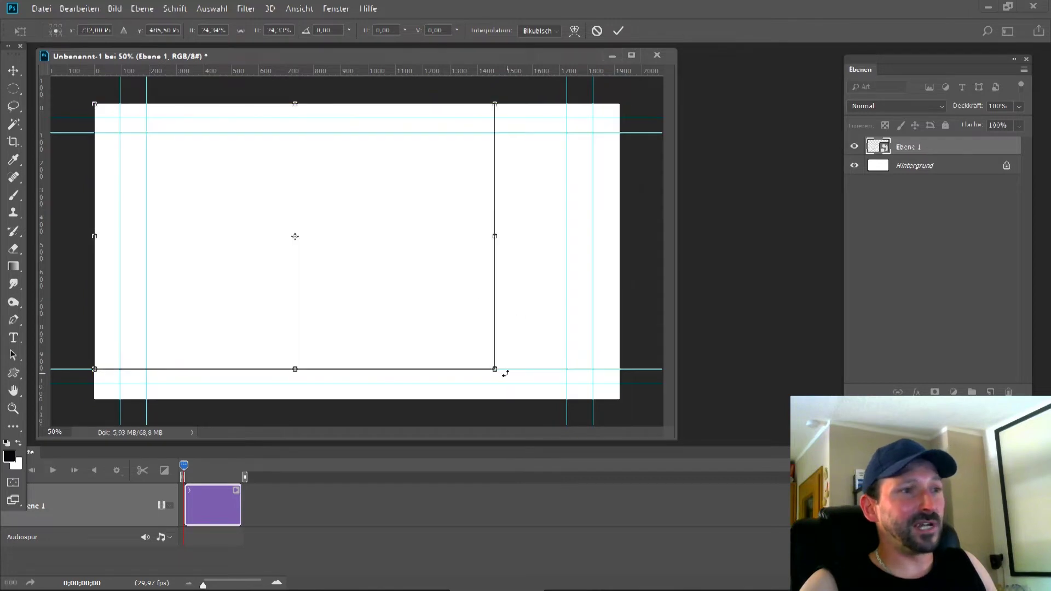
left_click_drag(496, 370, 537, 403)
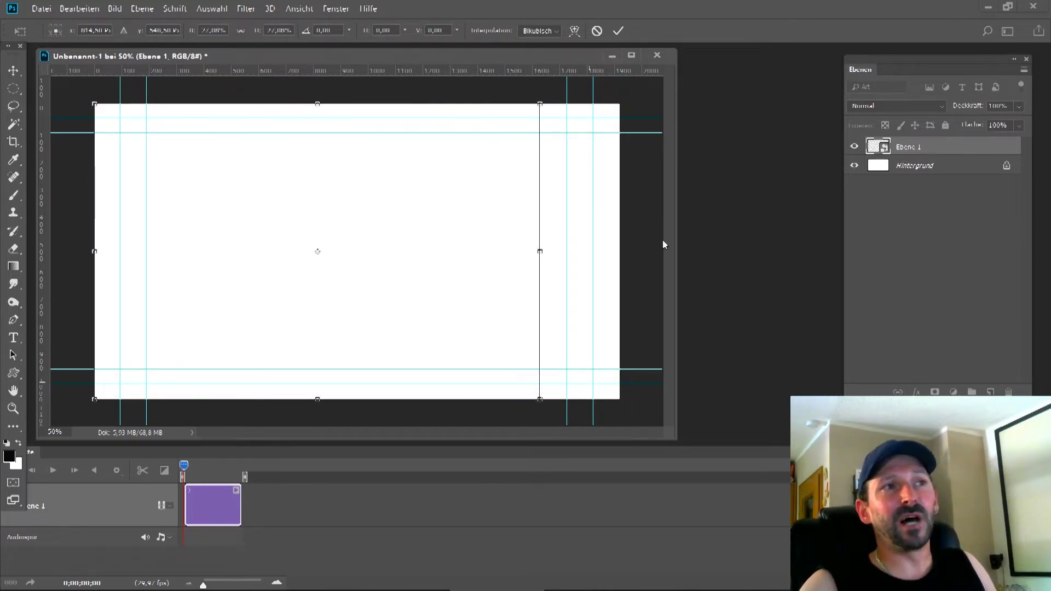
left_click_drag(545, 404, 616, 473)
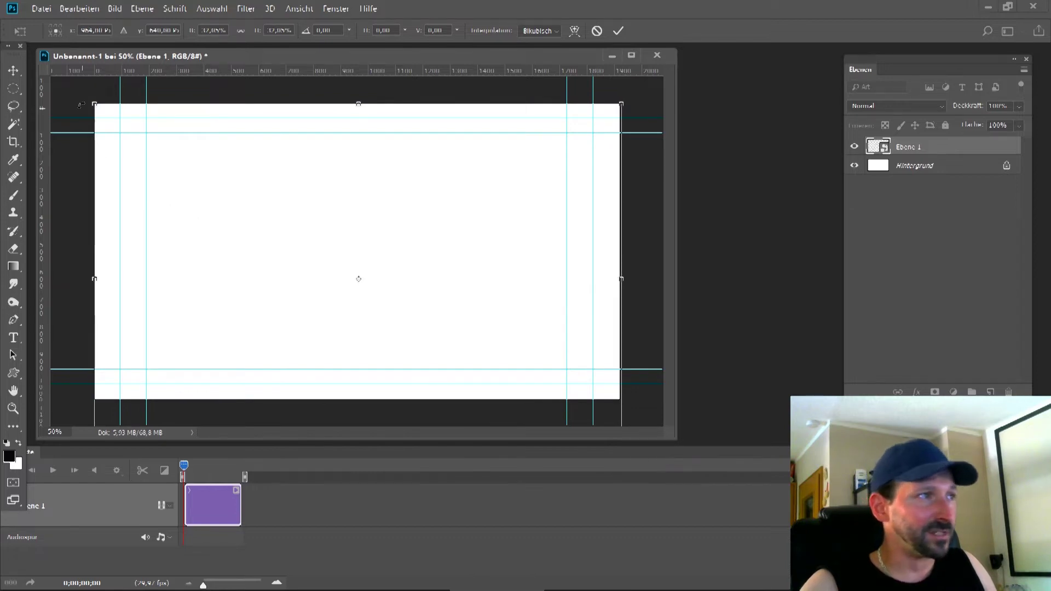
left_click_drag(88, 100, 90, 97)
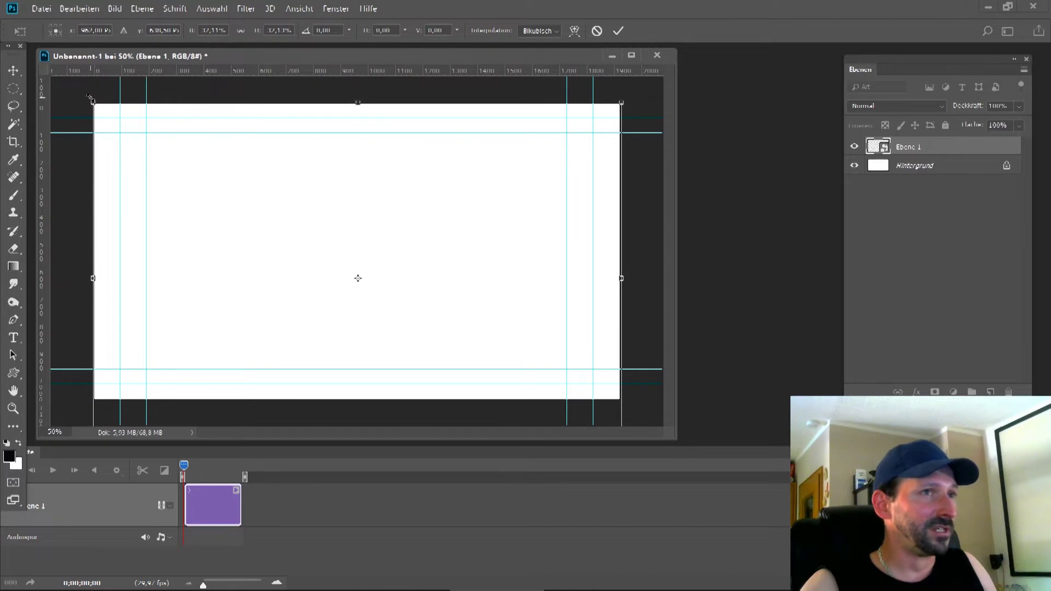
double_click(228, 209)
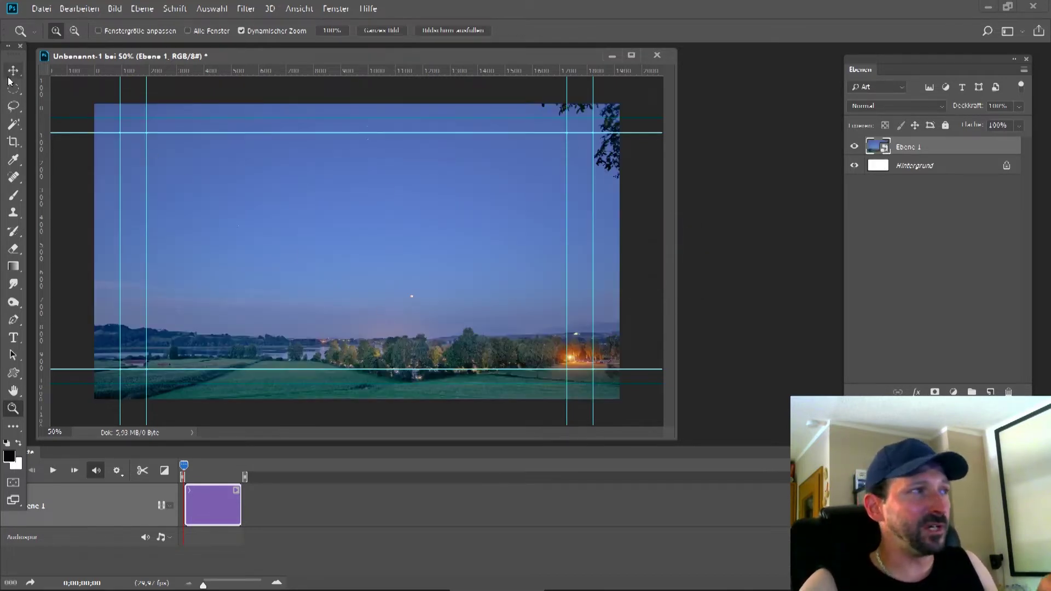
Shift the scaled video layer slightly upward with the Move tool and briefly play the timeline as a preview
key("v")
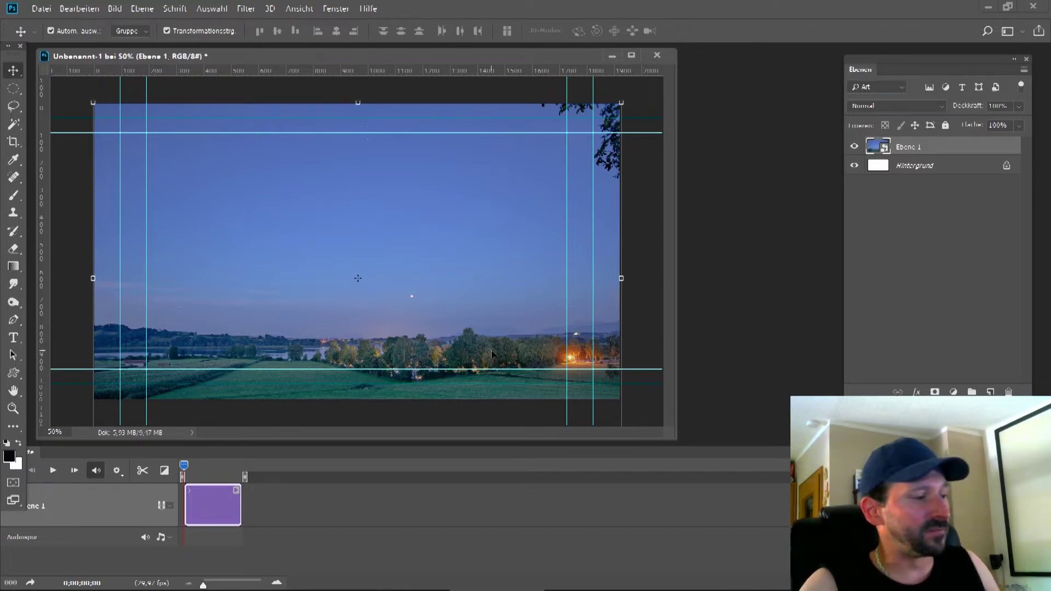
left_click_drag(490, 348, 491, 348)
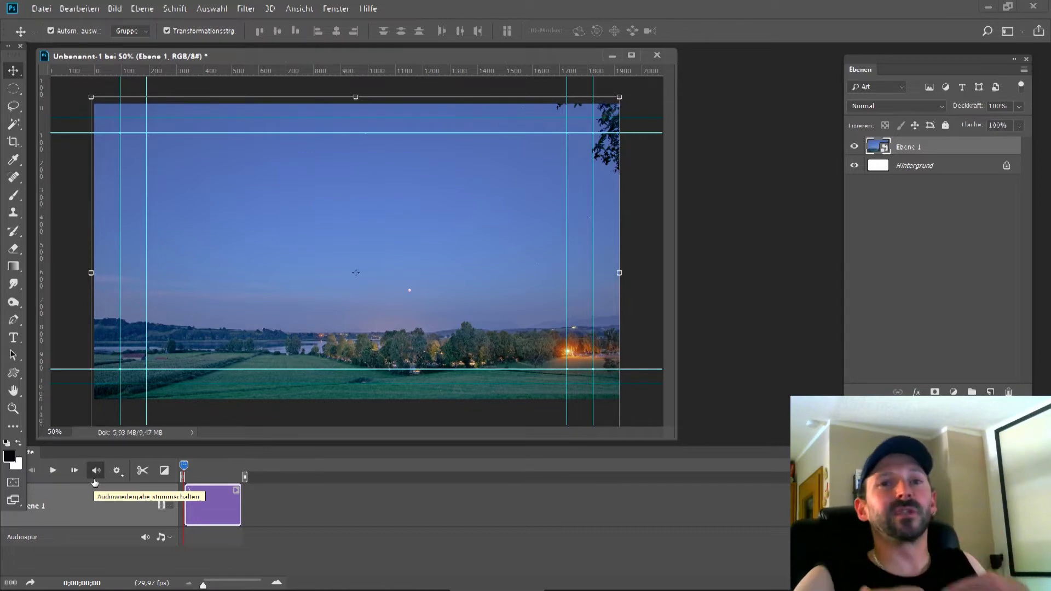
left_click(53, 474)
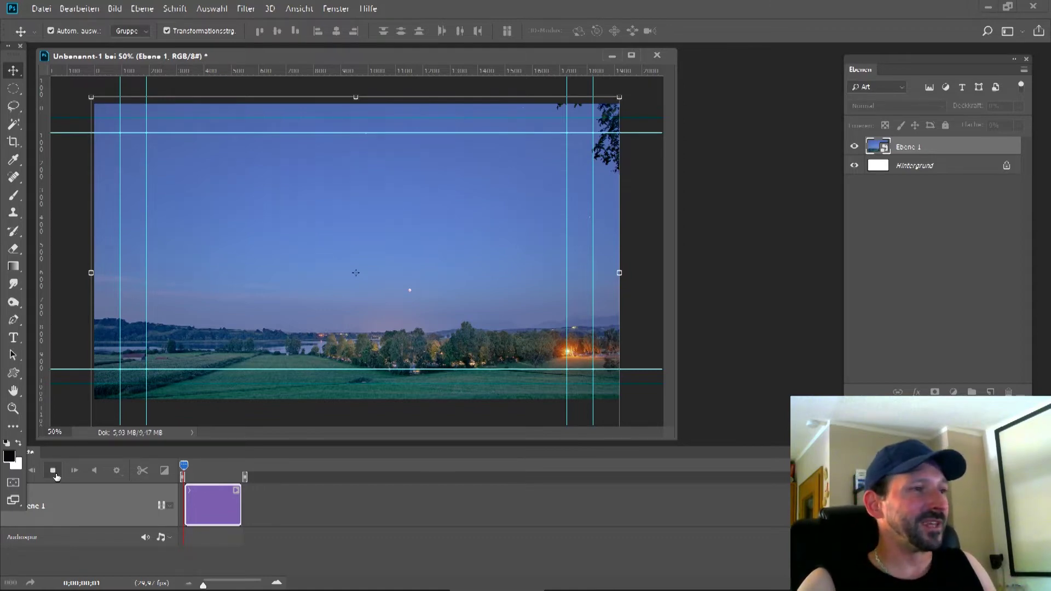
left_click(54, 474)
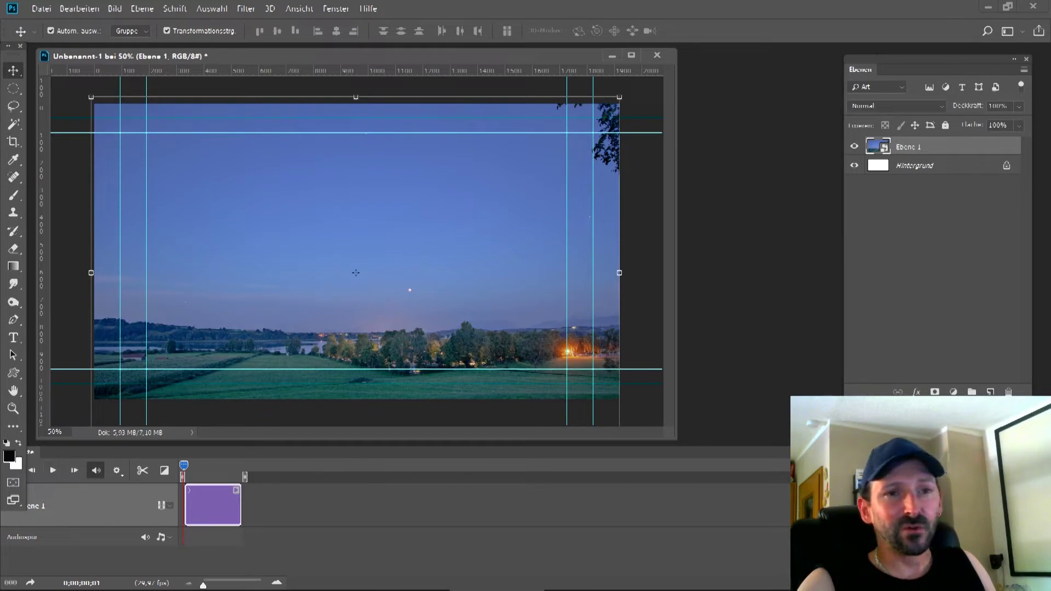
Start rendering the timeline as Timelapse_Video.mp4 to the desktop and cancel the running export
left_click(1043, 452)
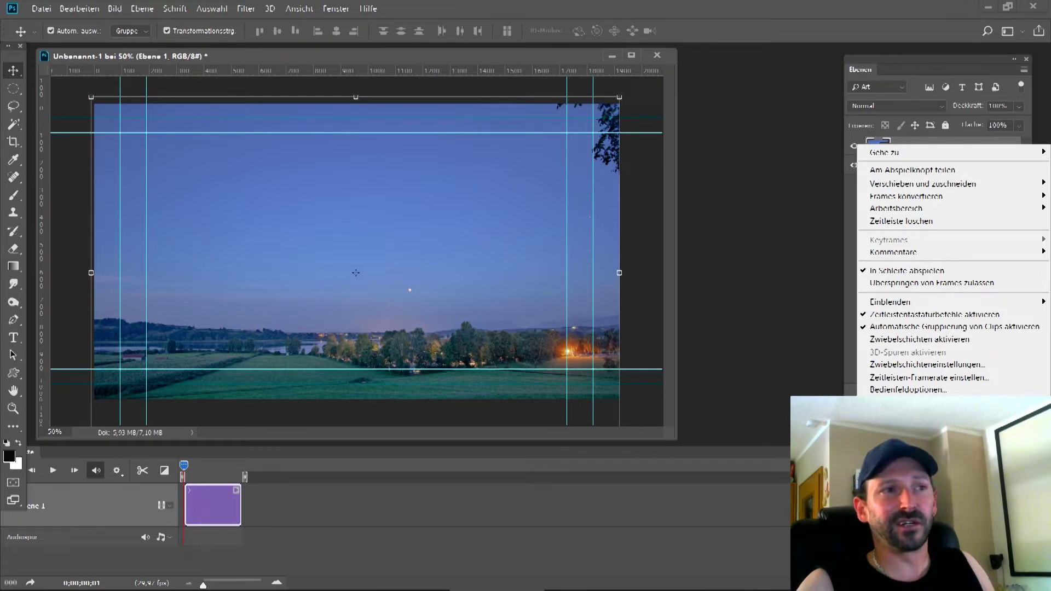
key("Escape")
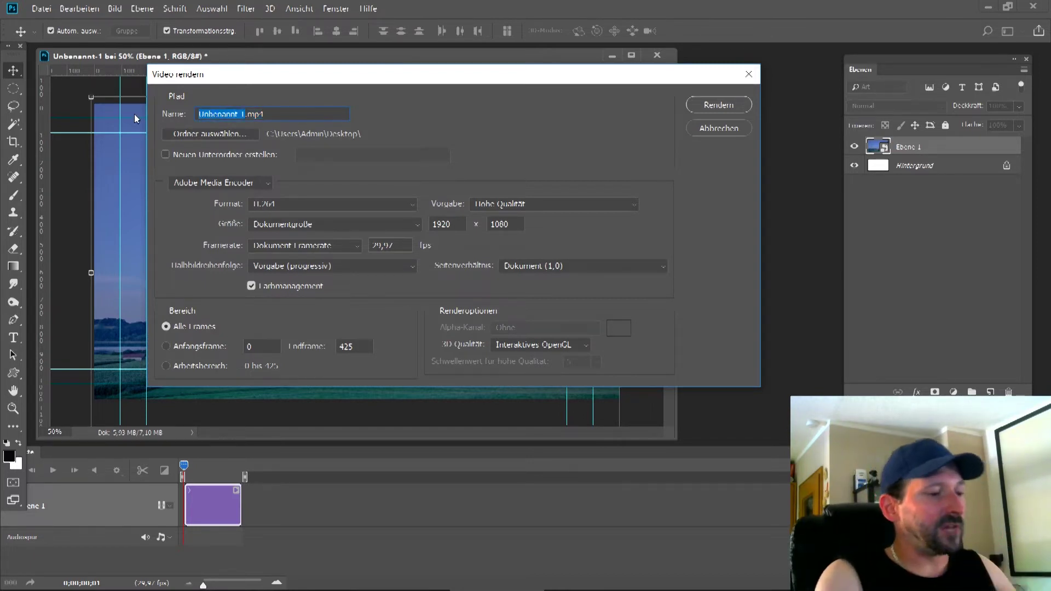
type("1imelapse_V")
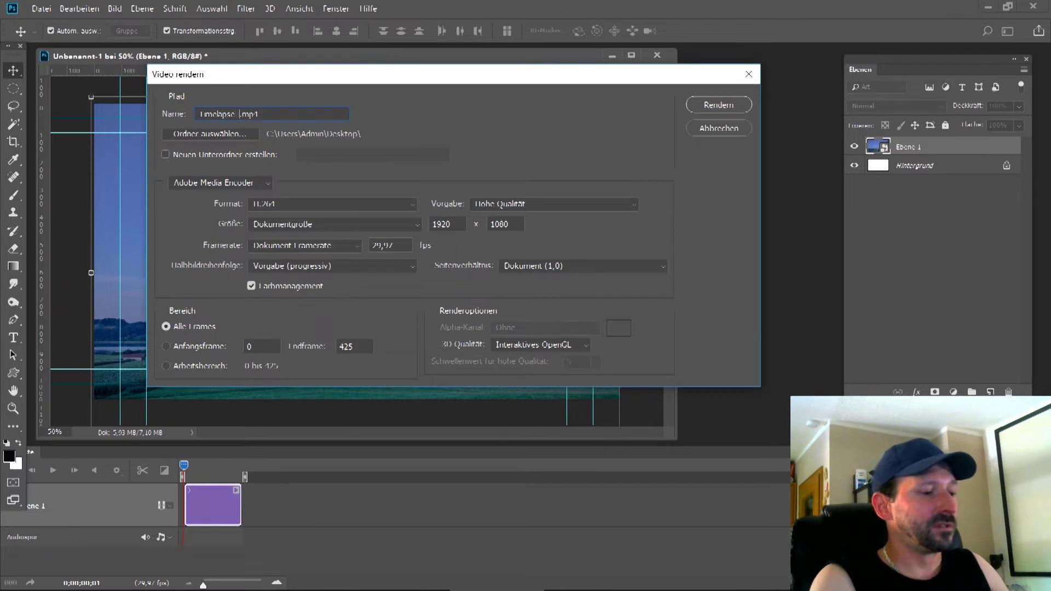
type("ideo")
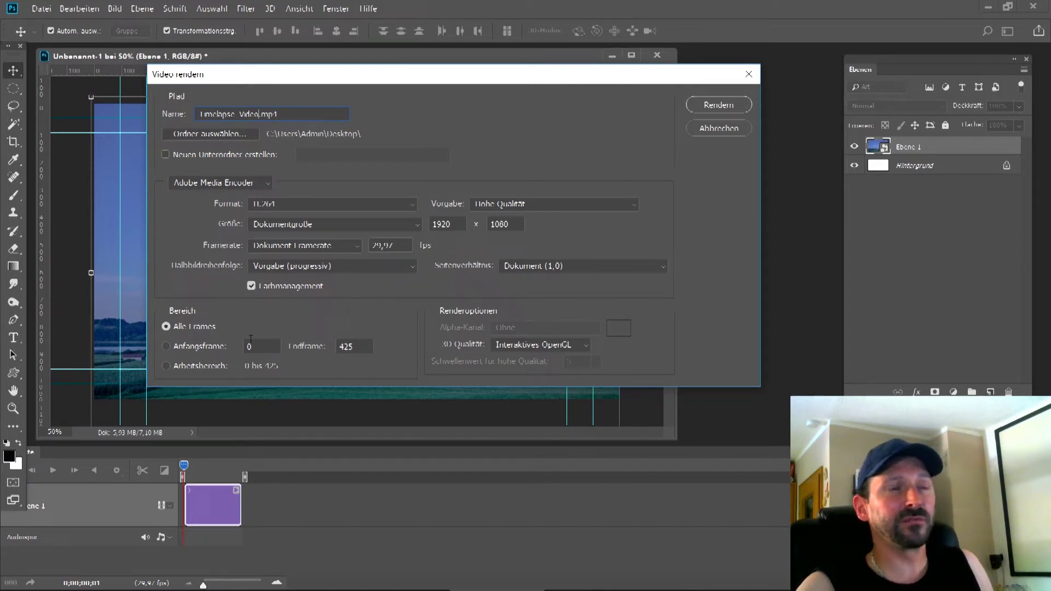
left_click(717, 107)
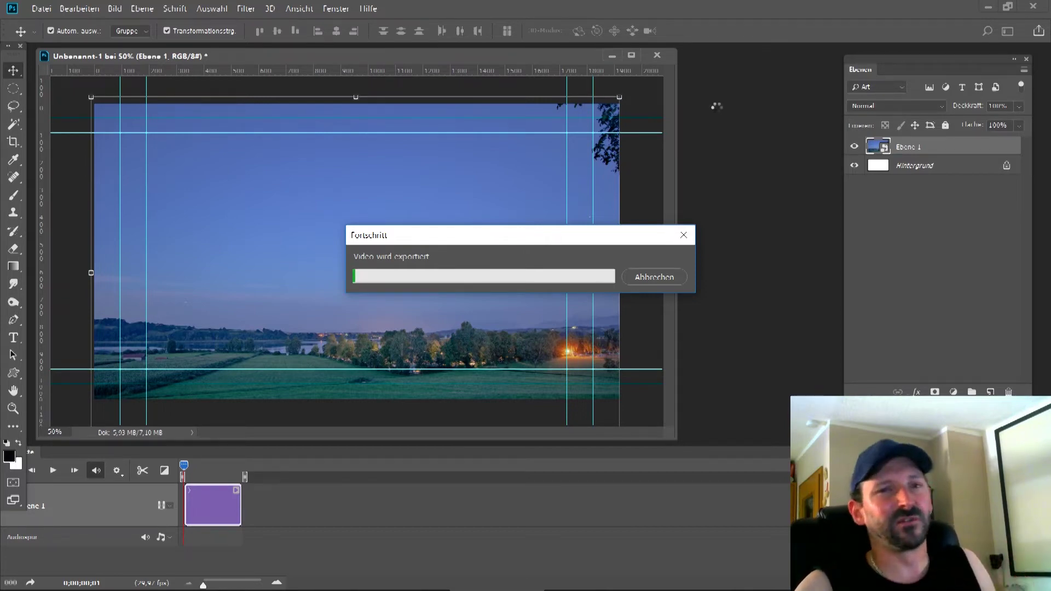
left_click(659, 277)
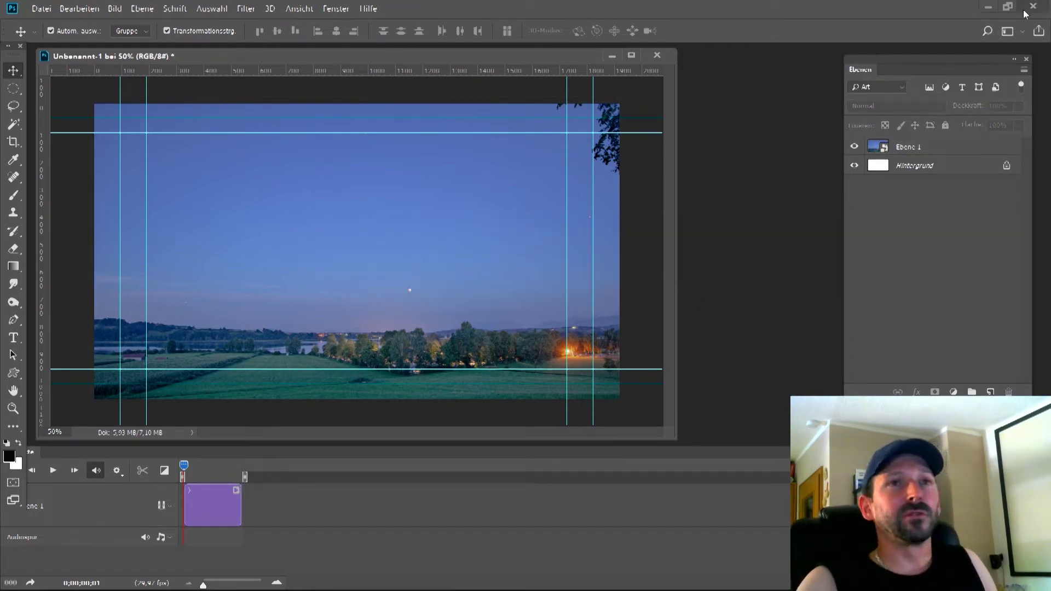
Minimise Photoshop and play the Timelapse_Video file from the desktop in Windows Media Player
left_click(991, 9)
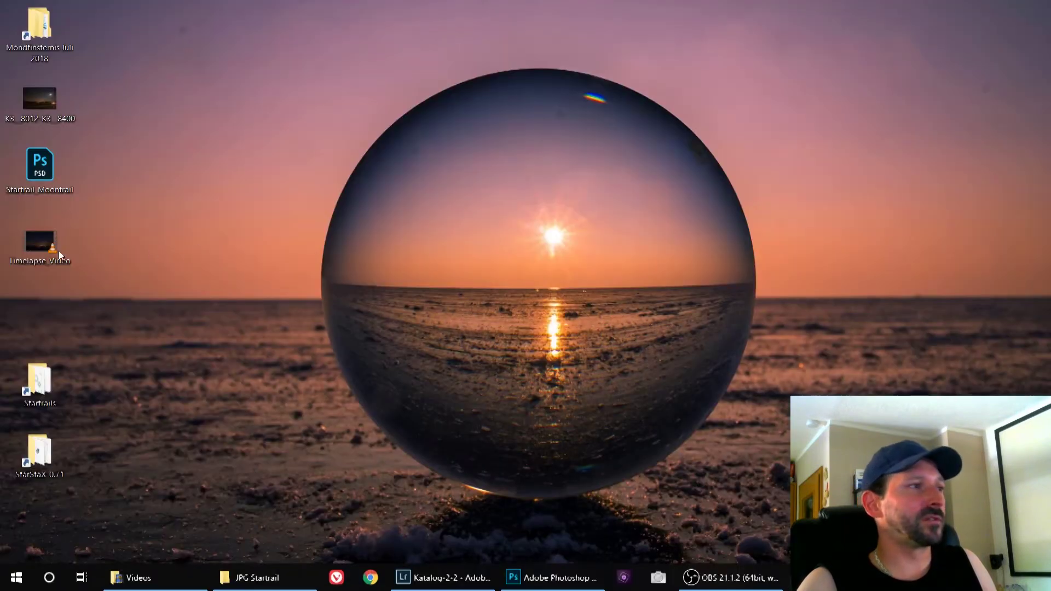
double_click(55, 253)
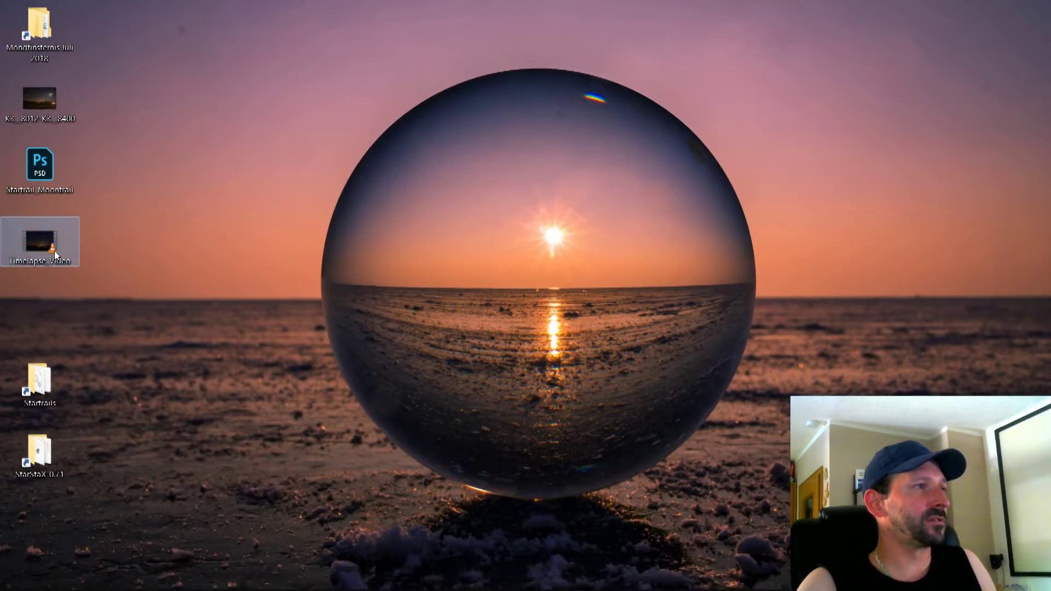
right_click(54, 253)
mouse_move(85, 331)
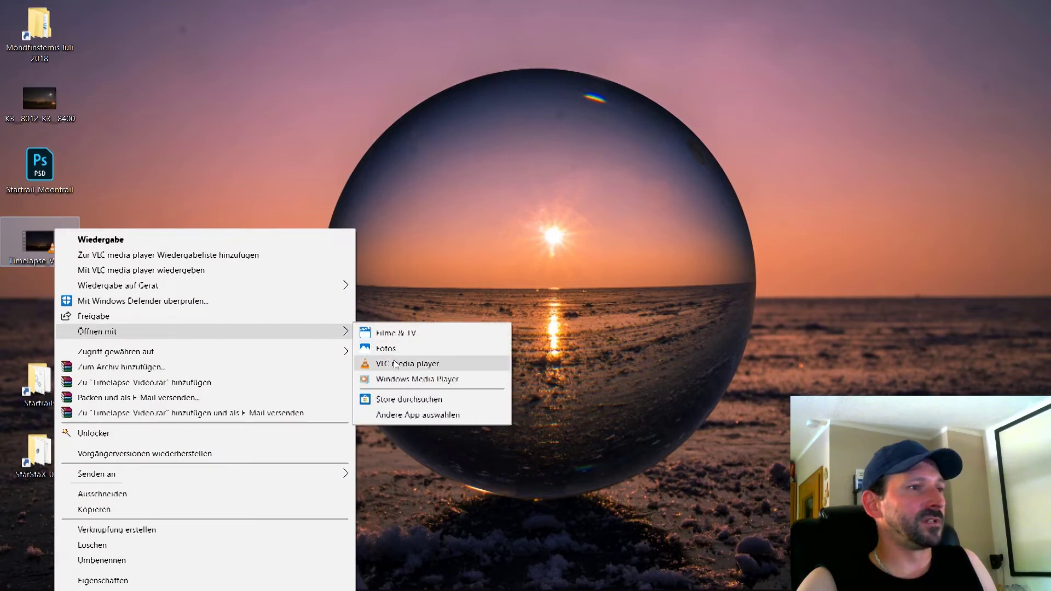
left_click(396, 379)
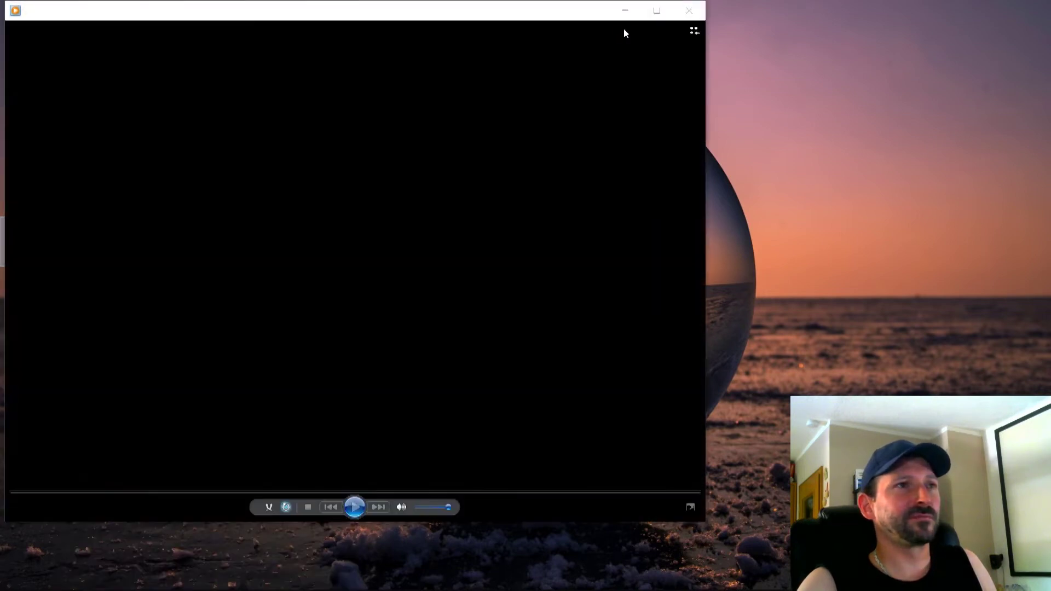
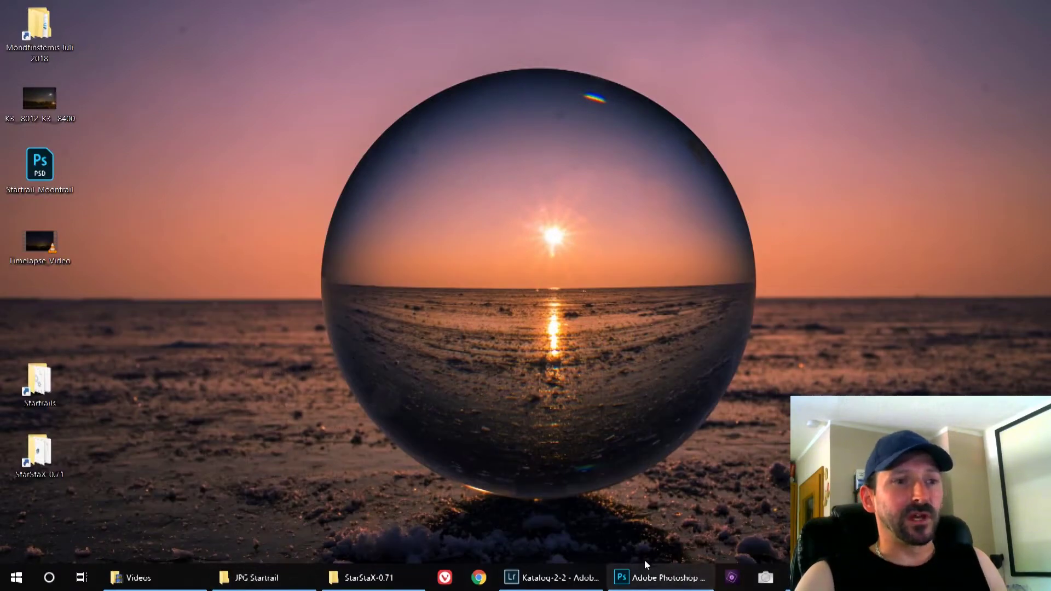
mouse_move(649, 569)
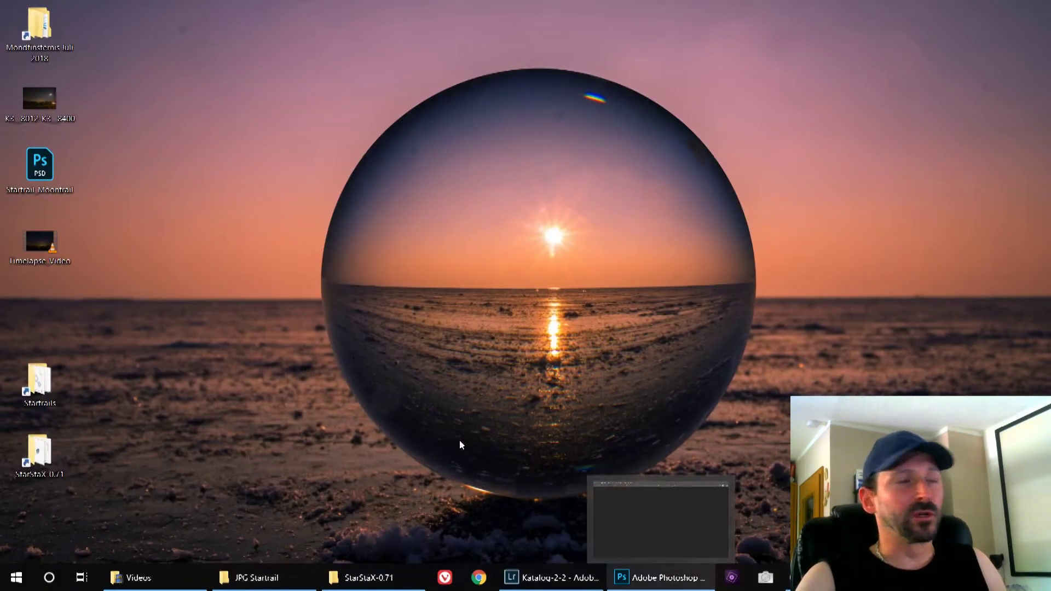
left_click_drag(107, 355, 1, 497)
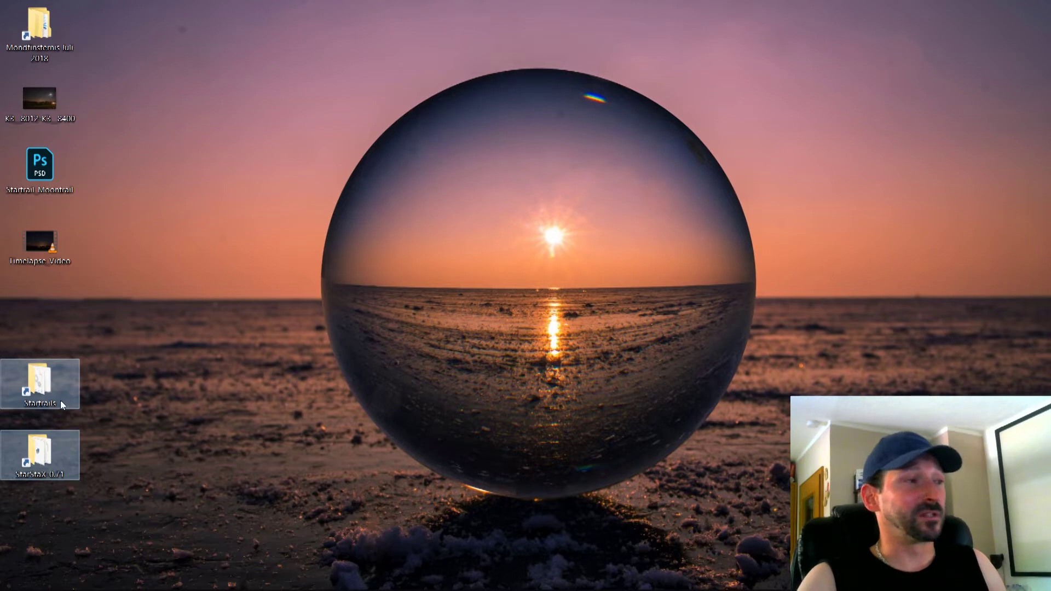
left_click(102, 383)
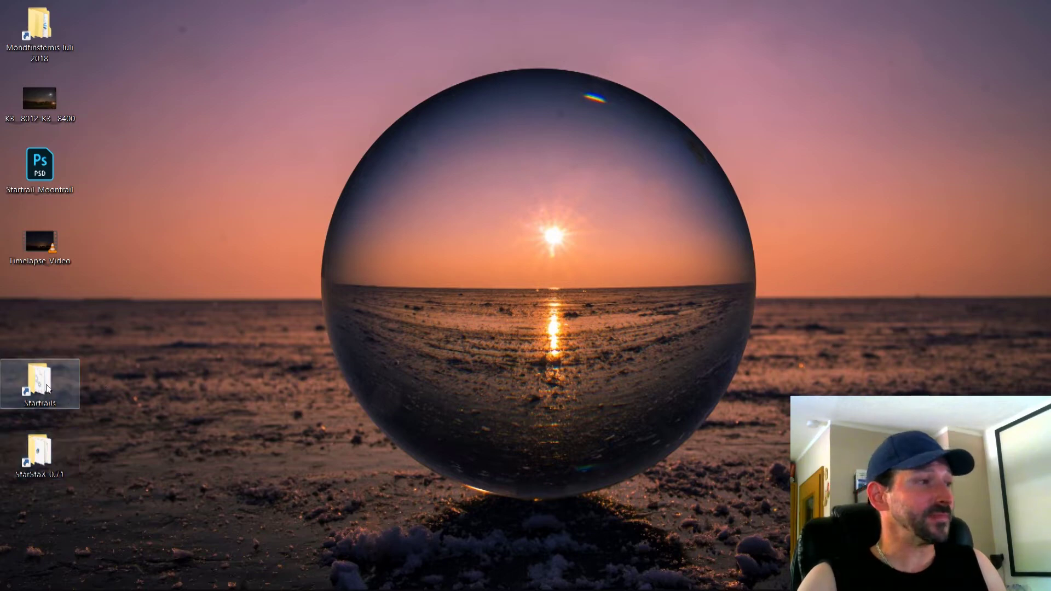
left_click(36, 408)
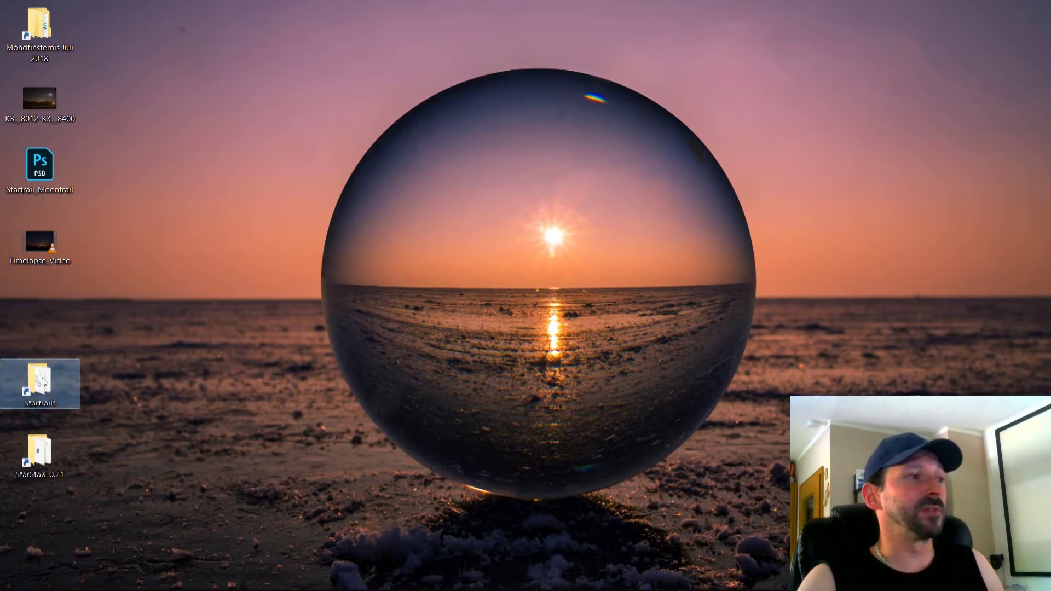
Open the StarStaX-0.71 folder from the desktop, browse into its program subfolder and launch StarStaX
left_click(44, 459)
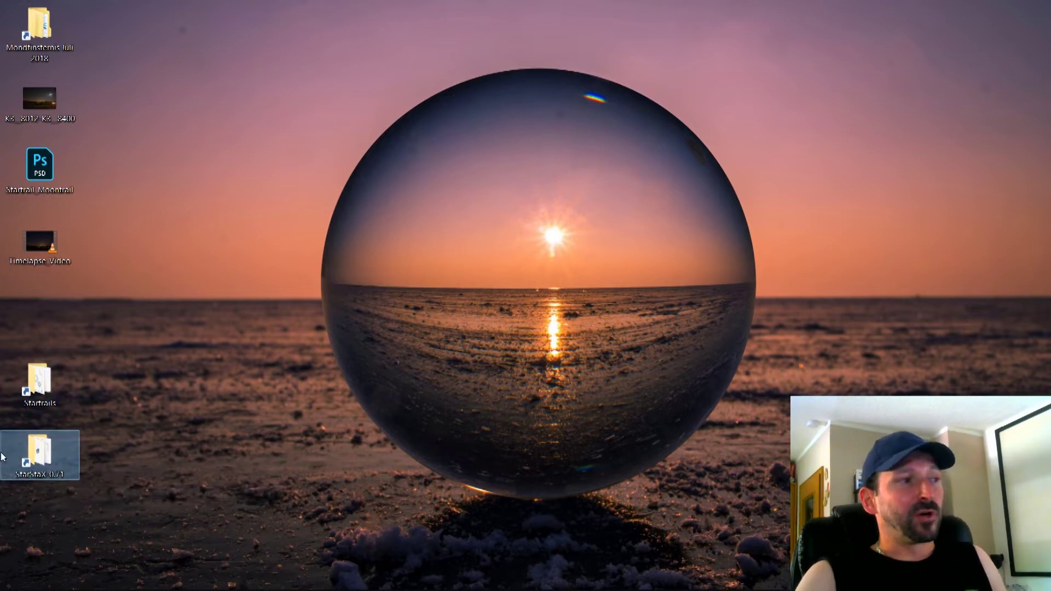
double_click(38, 475)
double_click(261, 182)
left_click(263, 181)
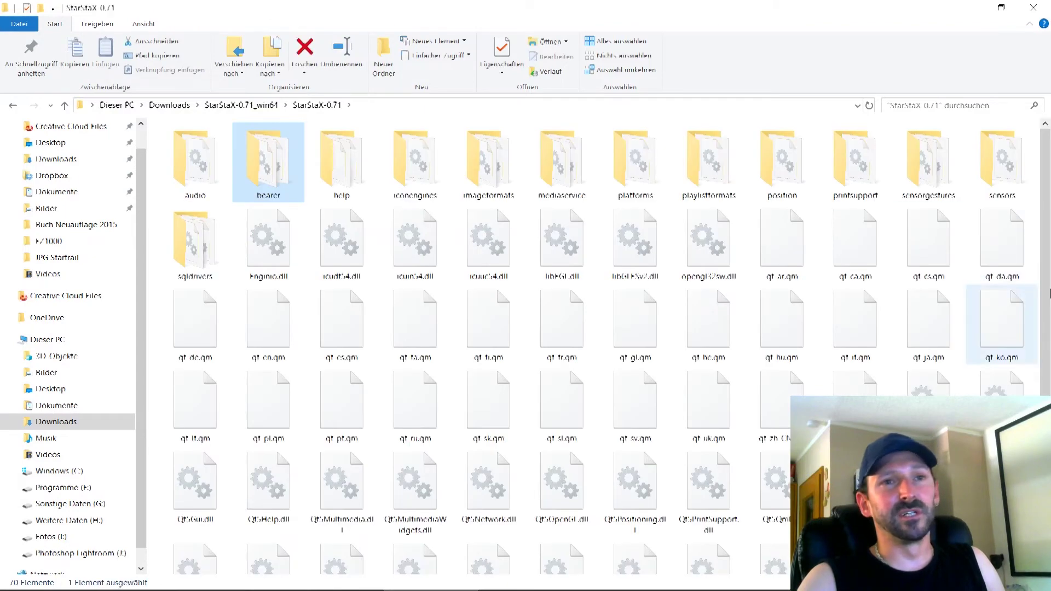
scroll(1036, 291, "down", 1)
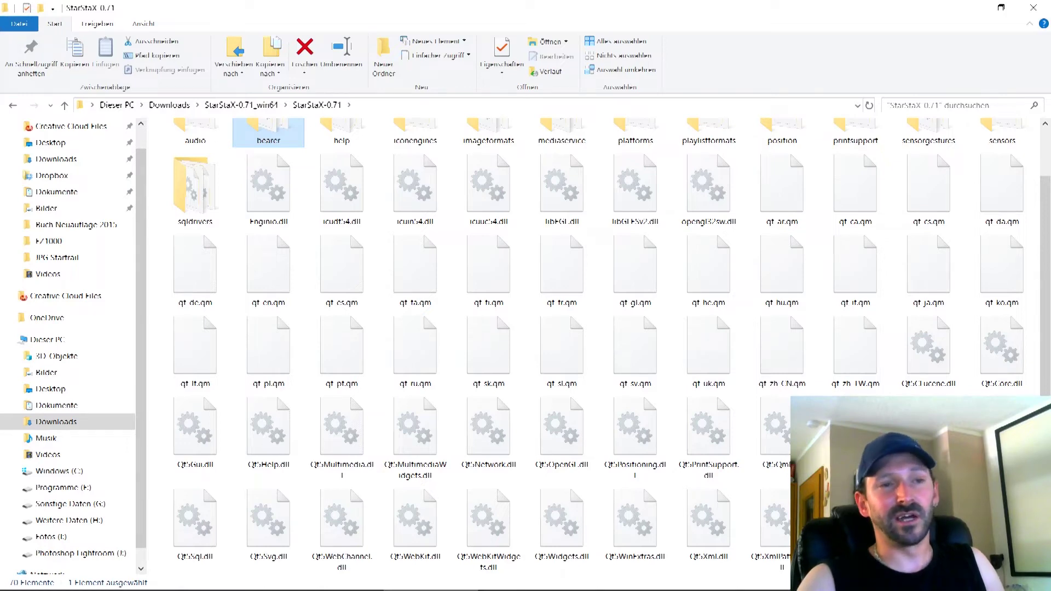
left_click(855, 520)
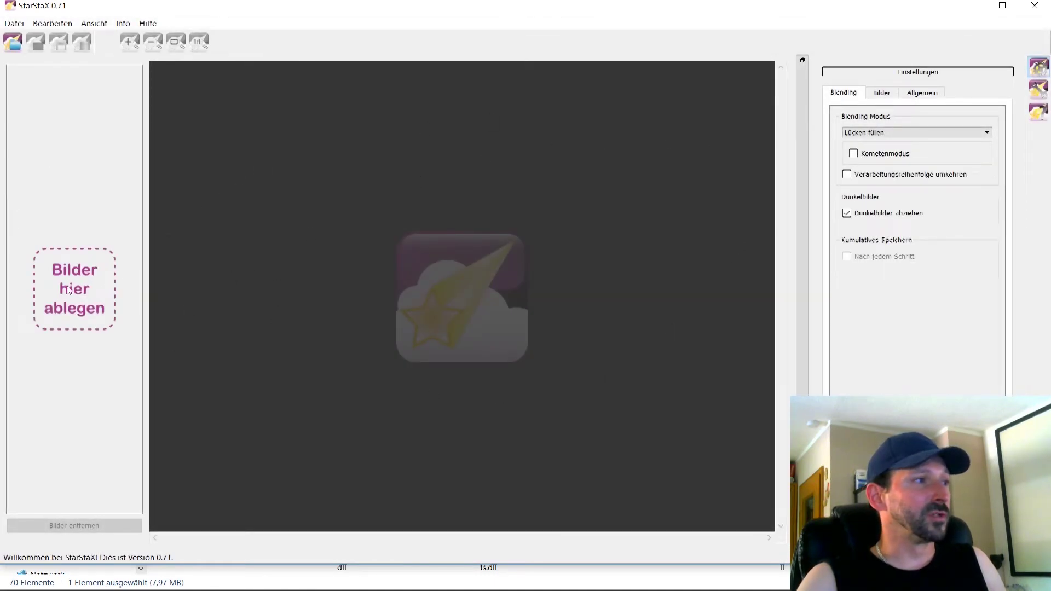
Switch to the JPG Startrail folder window and select all photos in the series
mouse_move(246, 585)
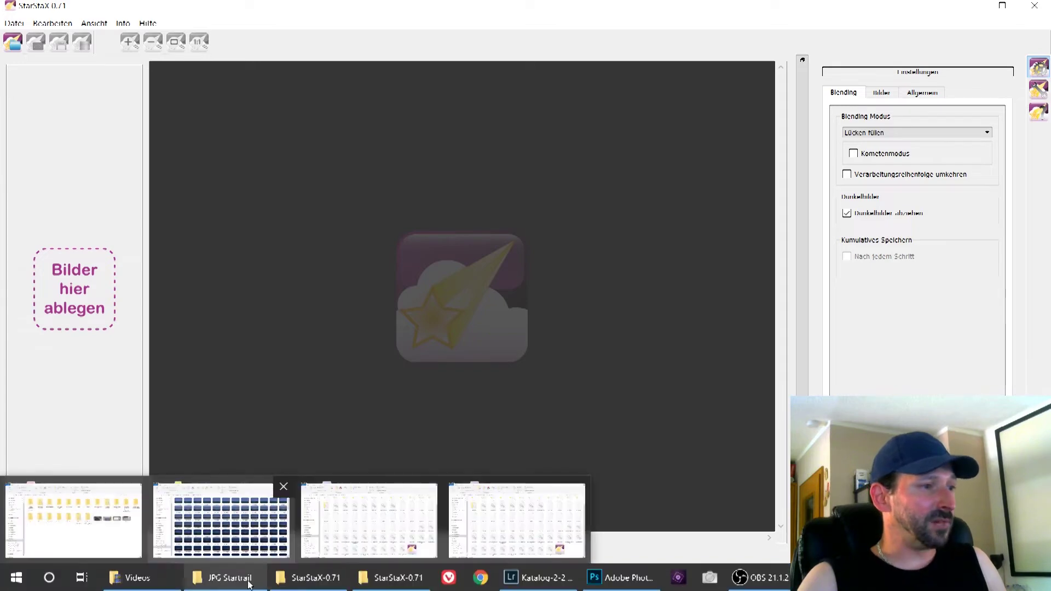
left_click(221, 520)
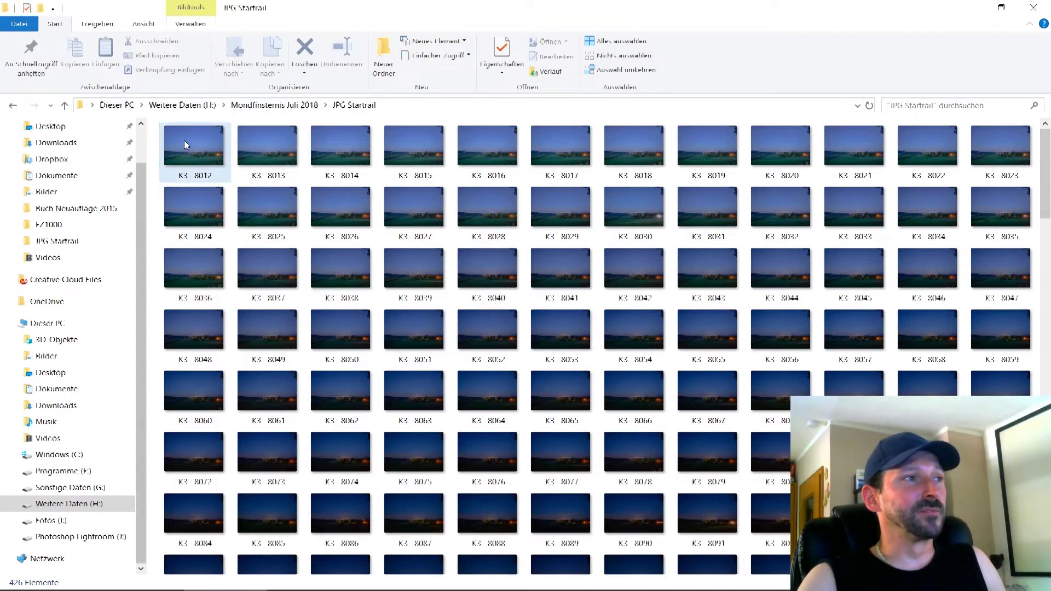
left_click(204, 140)
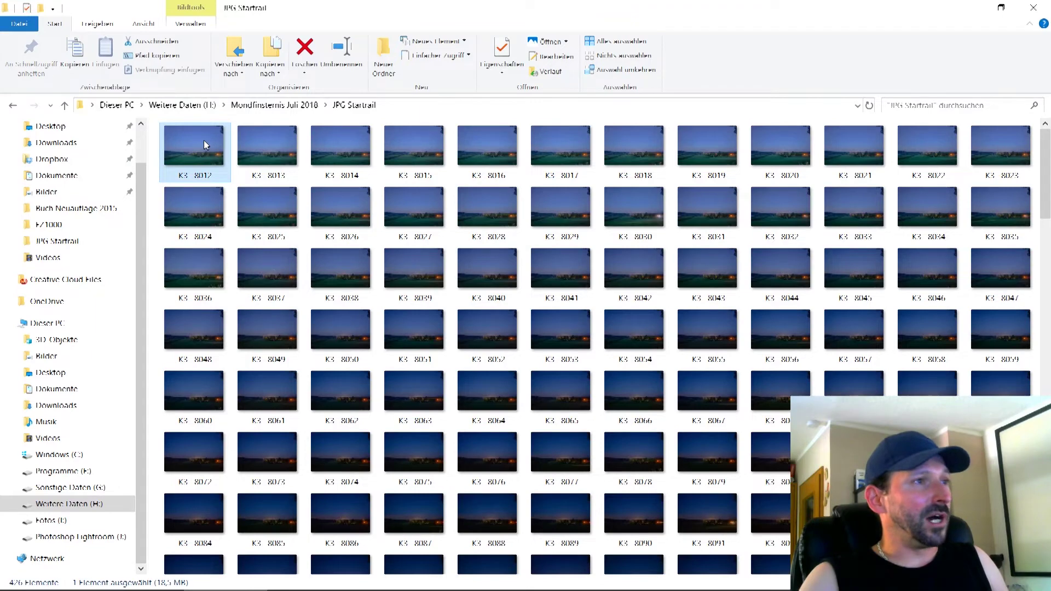
key("ctrl+a")
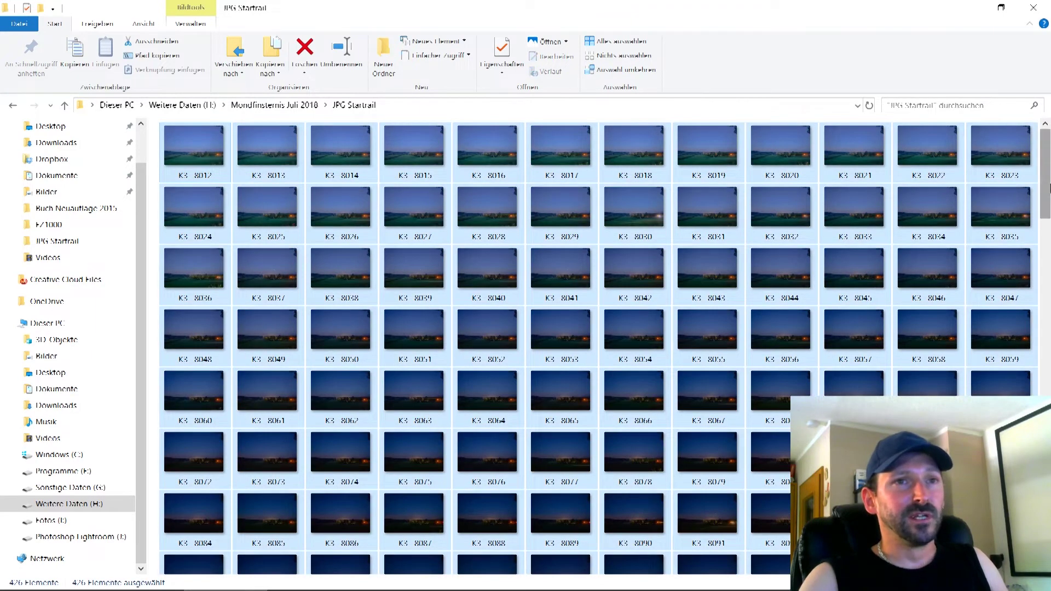
Select the photos from K3__8012 to K3__8400 in the JPG Startrail folder and load them into StarStaX as input images
scroll(1049, 188, "down", 15)
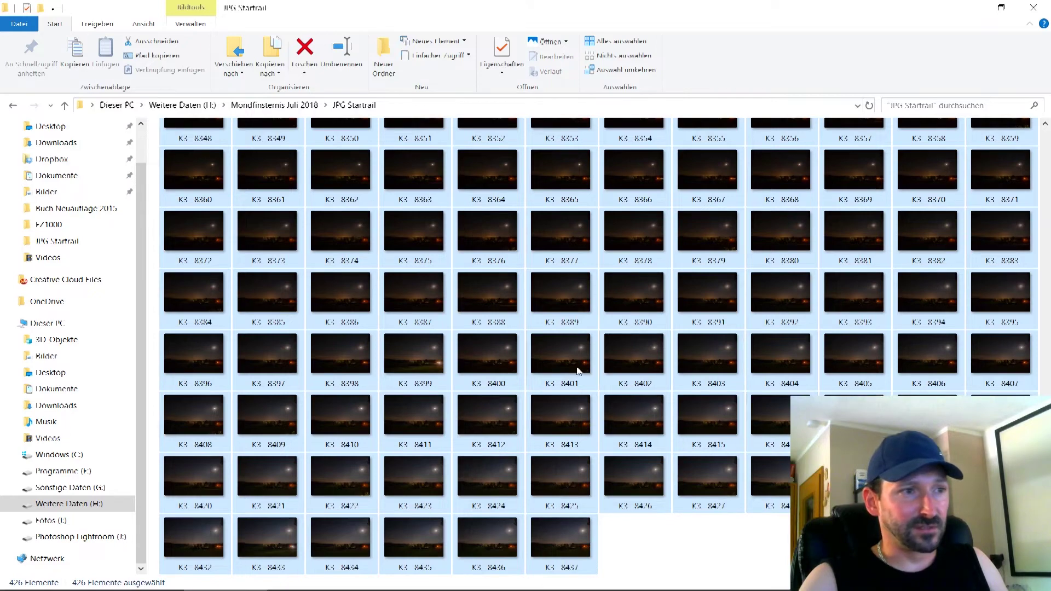
left_click(476, 369)
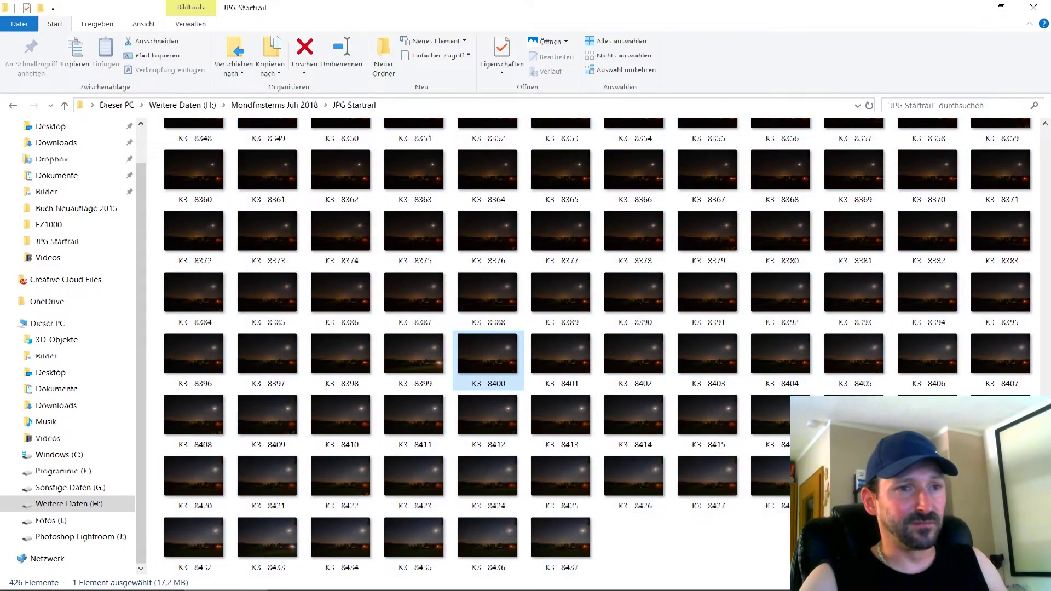
scroll(1046, 136, "up", 15)
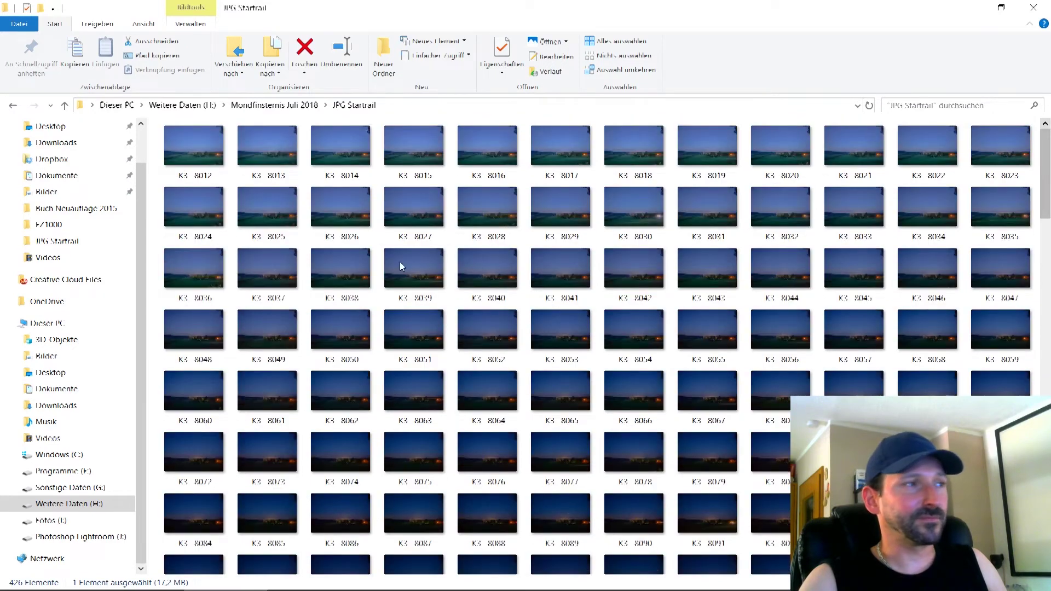
left_click(208, 161, "shift")
left_click_drag(203, 149, 38, 263)
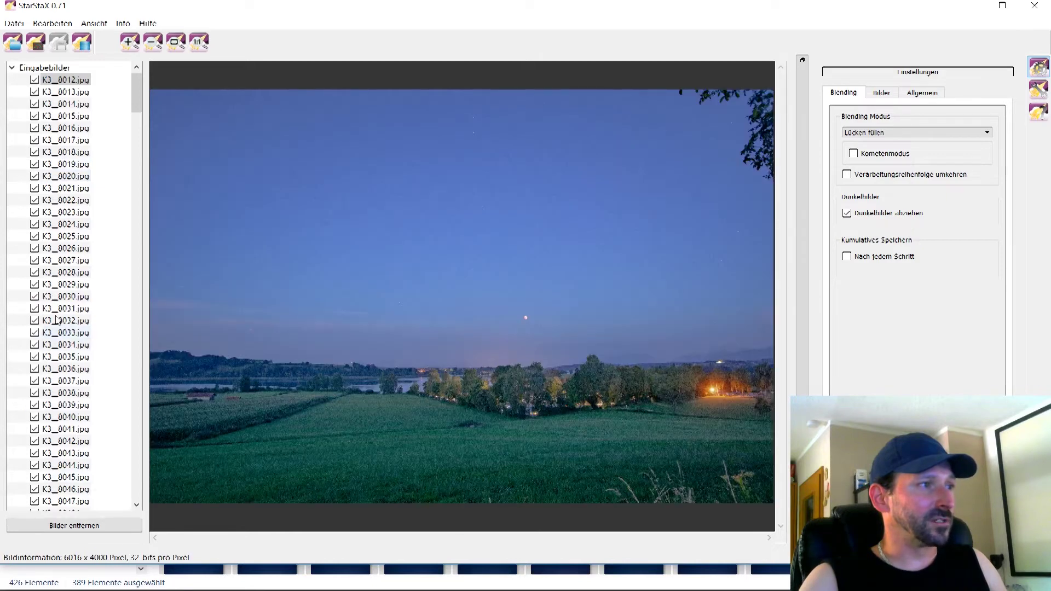
scroll(55, 308, "down", 4)
scroll(55, 308, "down", 10)
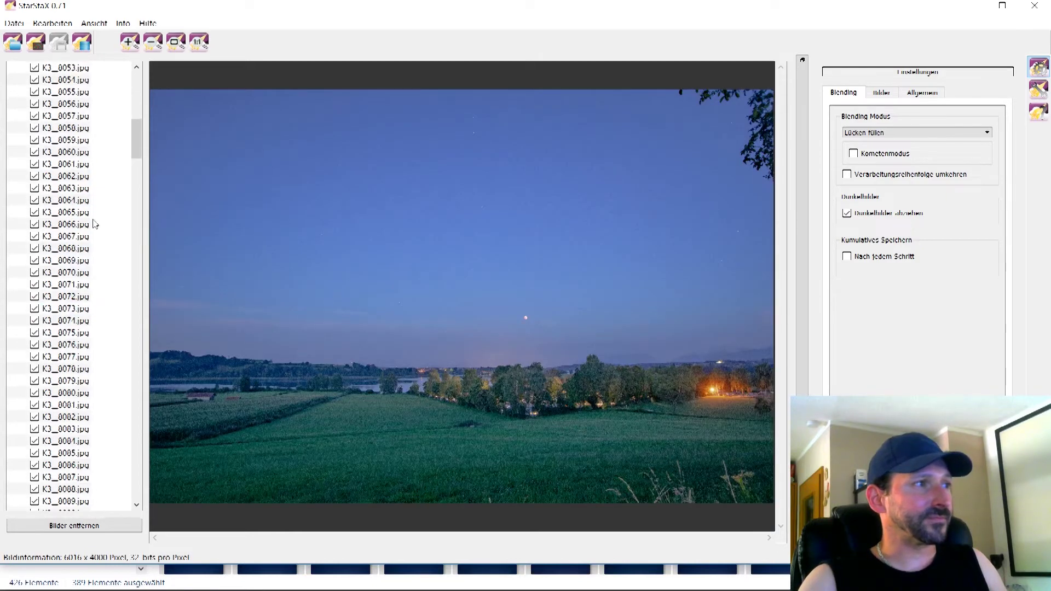
left_click_drag(133, 143, 89, 74)
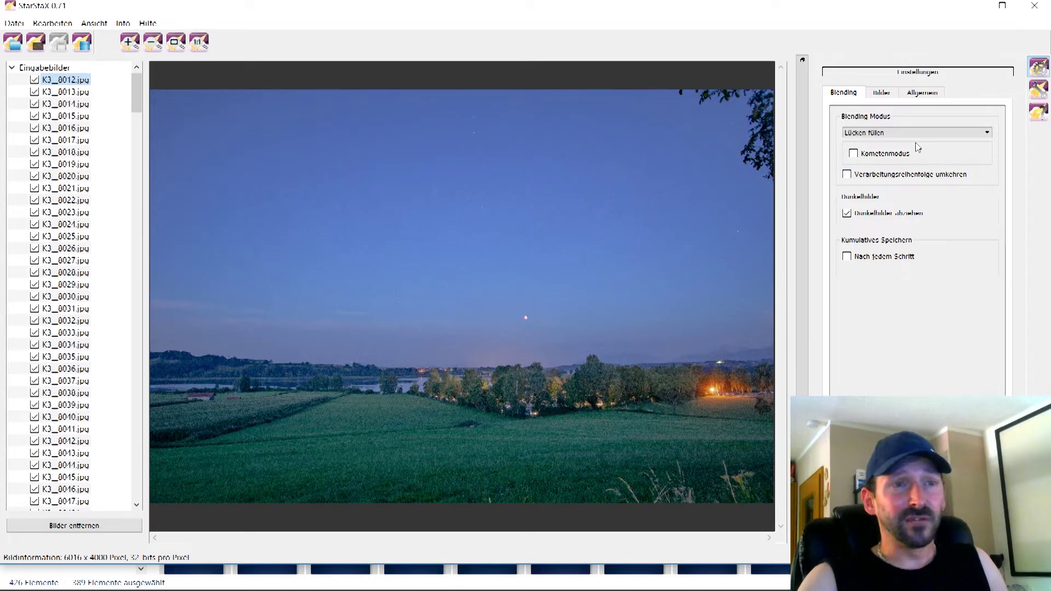
Keep the Lücken füllen blending mode, enable Kometenmodus with the longest trails, and leave the processing order unreversed
left_click(890, 133)
left_click(890, 133)
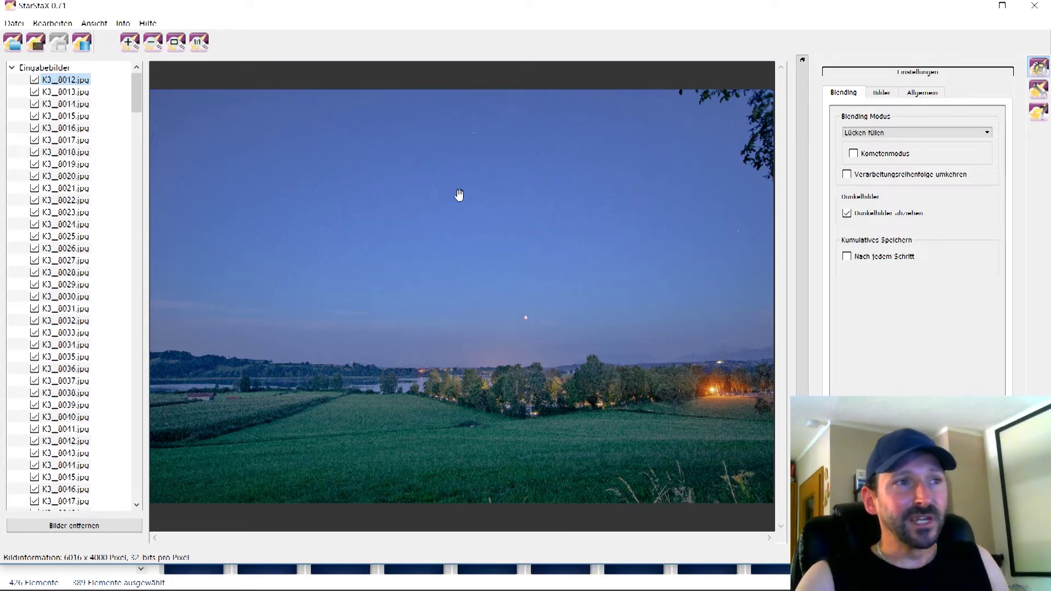
left_click(853, 154)
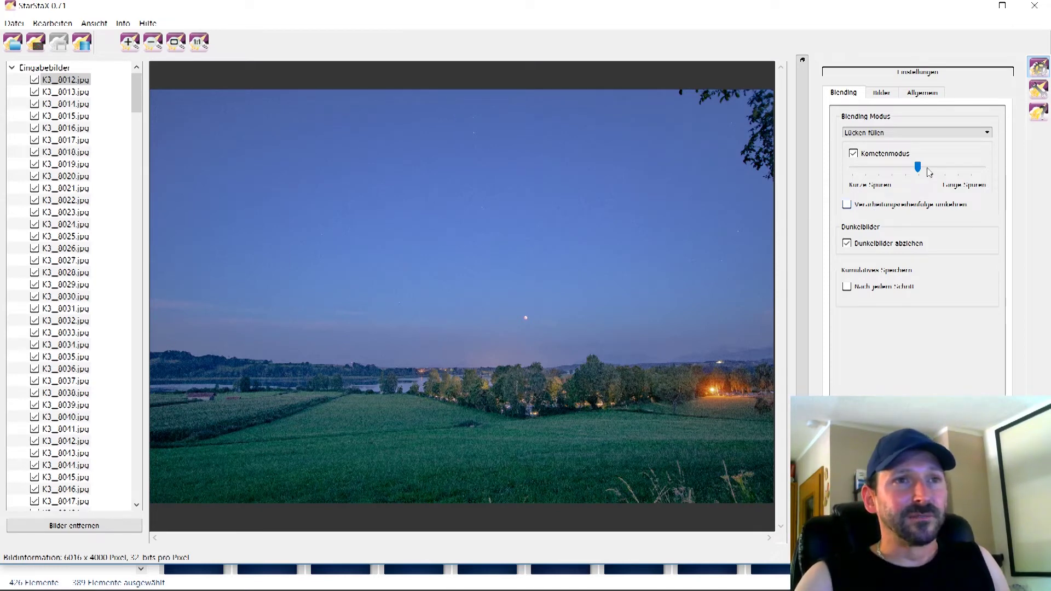
left_click_drag(918, 168, 877, 178)
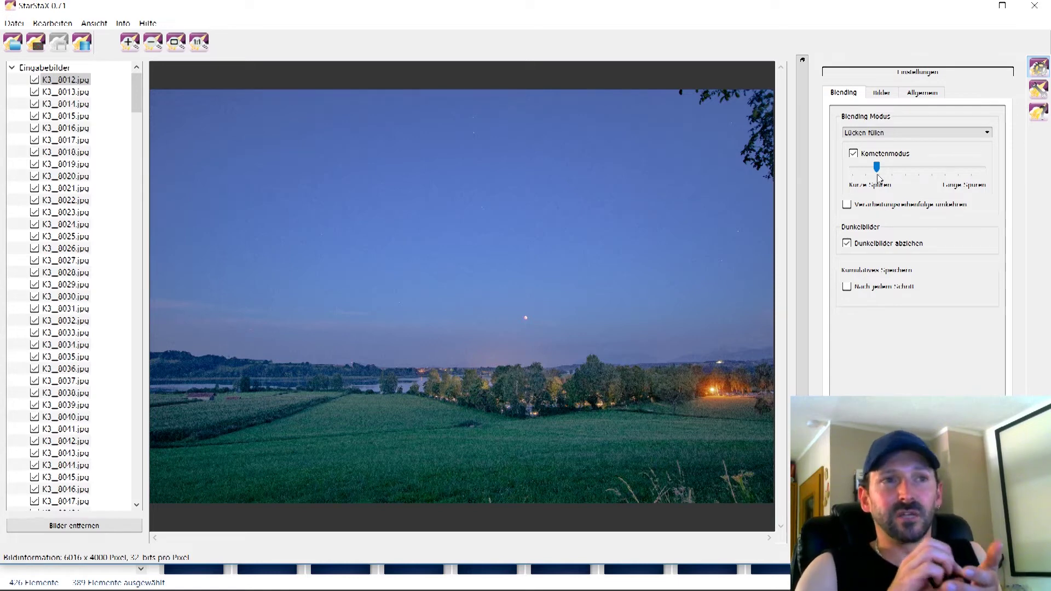
left_click_drag(876, 167, 997, 173)
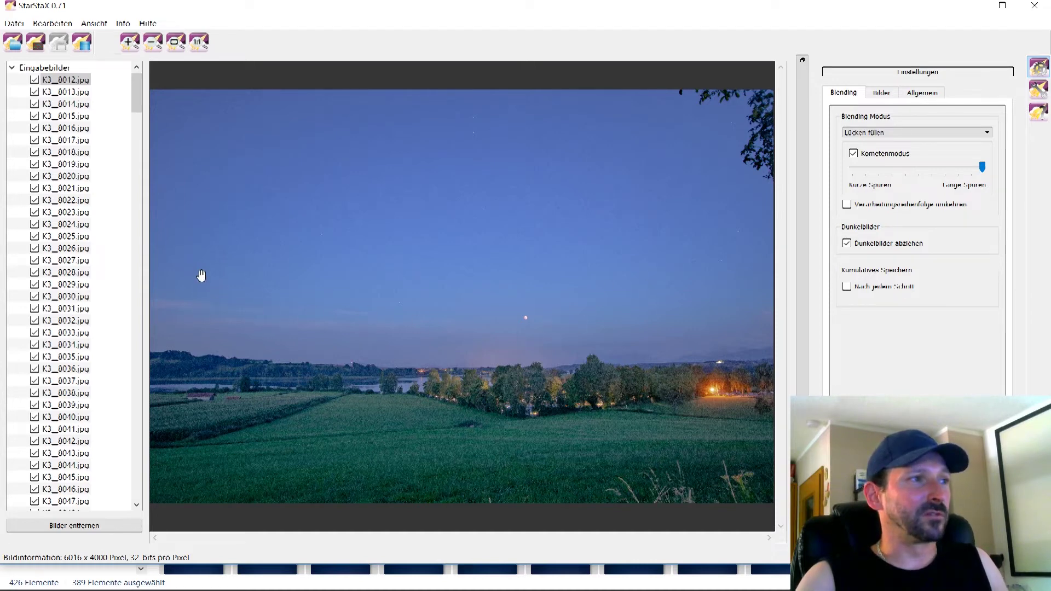
left_click(847, 208)
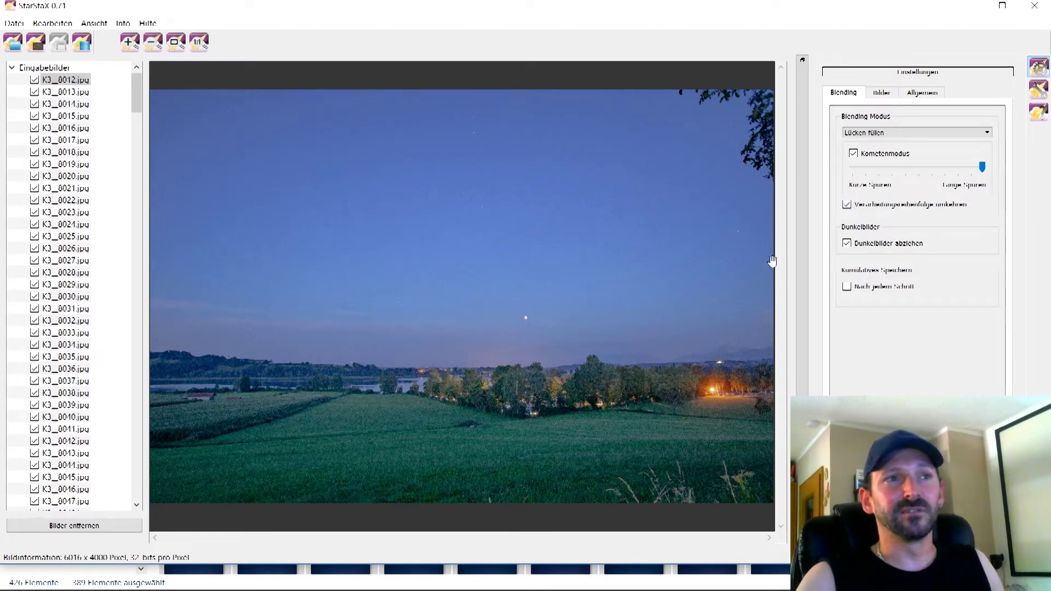
left_click(846, 206)
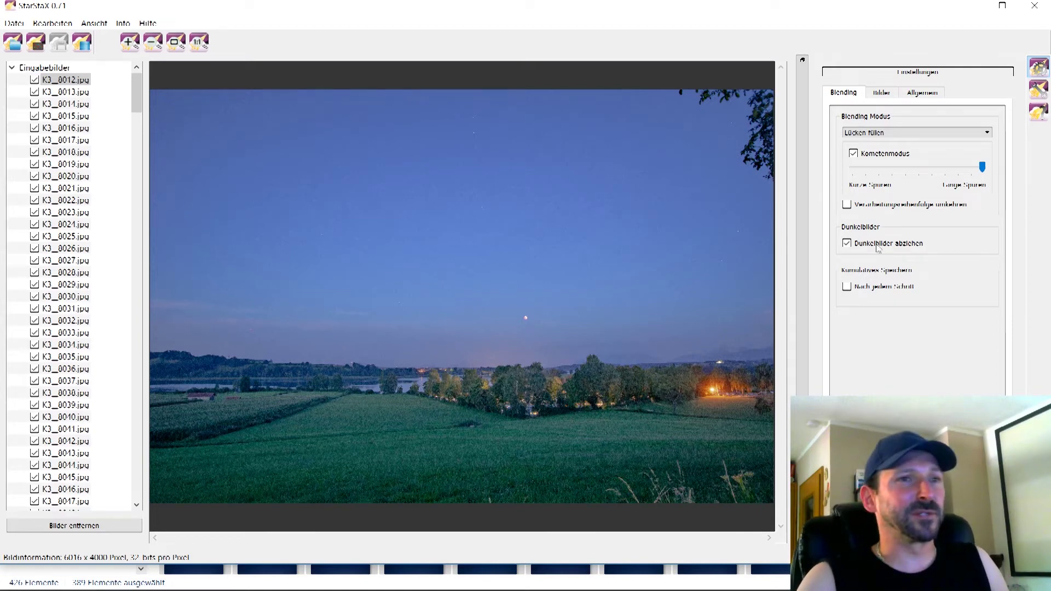
Review the general and image settings and start blending the loaded photos into a star trail image
left_click(878, 95)
left_click(913, 97)
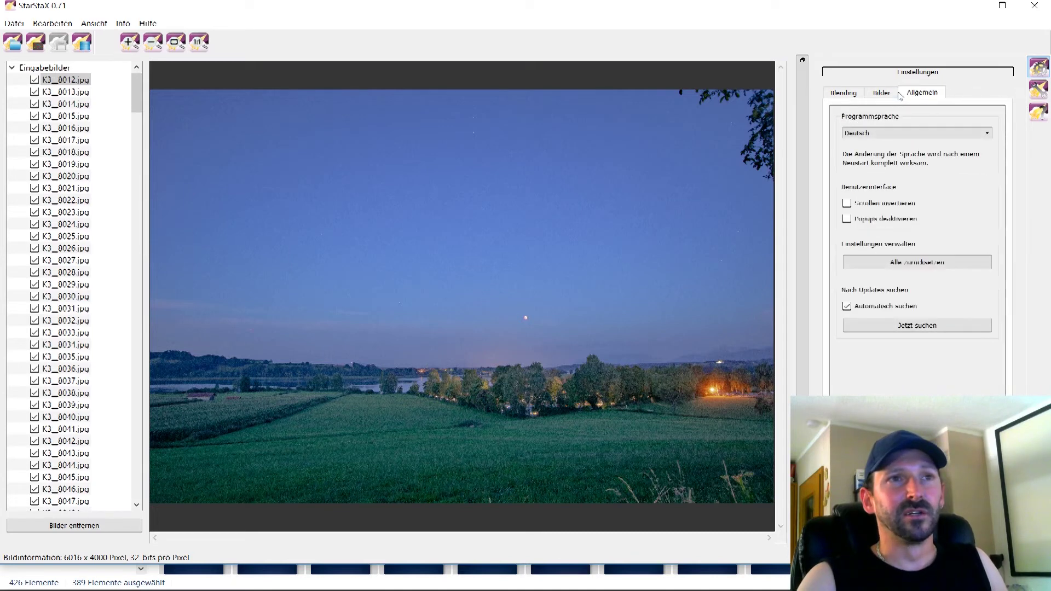
left_click(892, 94)
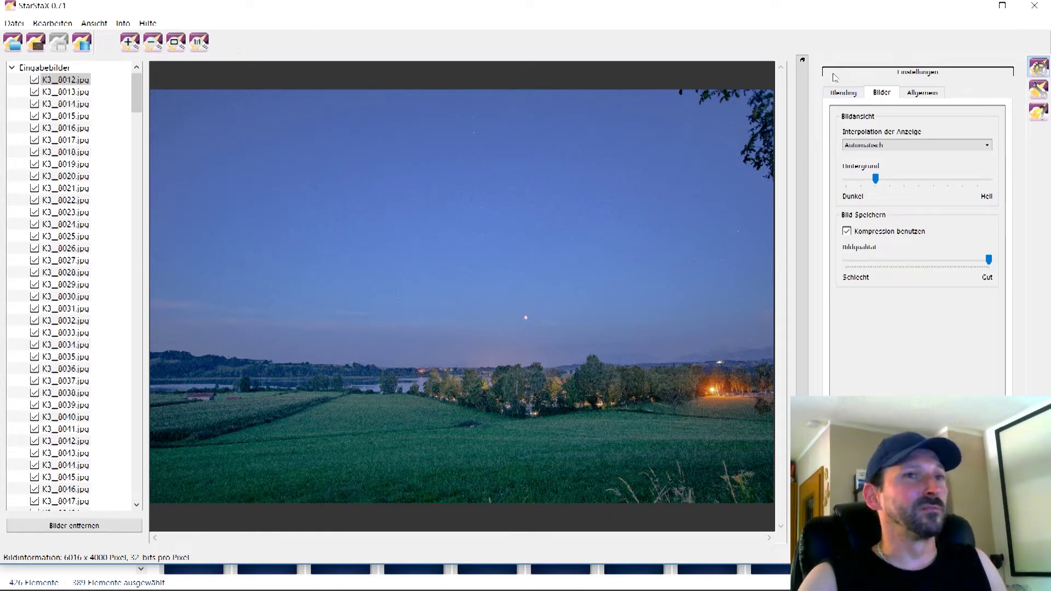
left_click(839, 94)
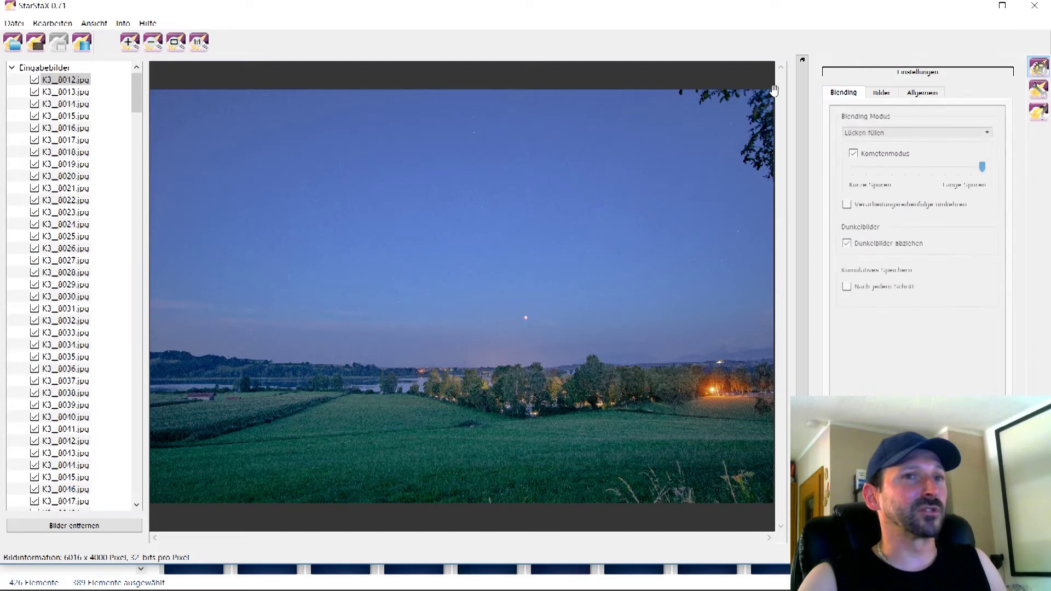
left_click(83, 43)
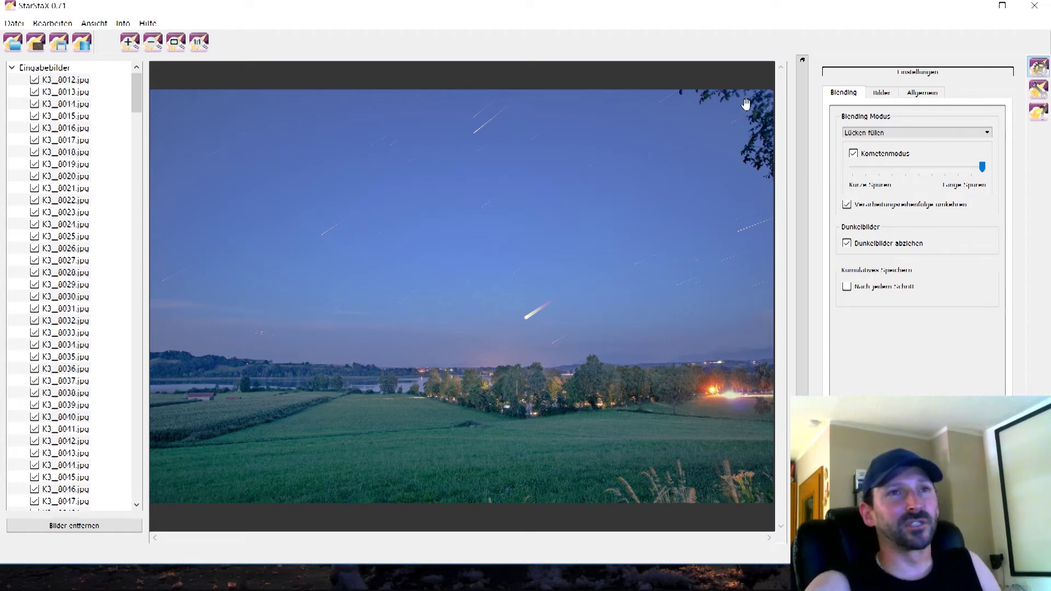
Minimise StarStaX, select both finished StarStaX images on the desktop and open them in Photoshop
left_click(960, 10)
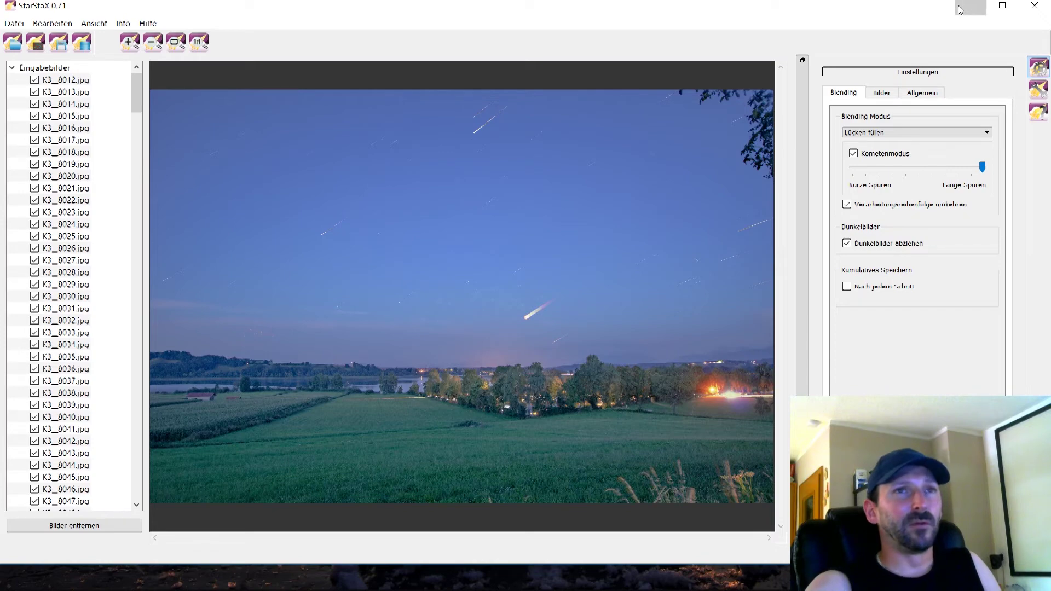
left_click_drag(211, 358, 322, 492)
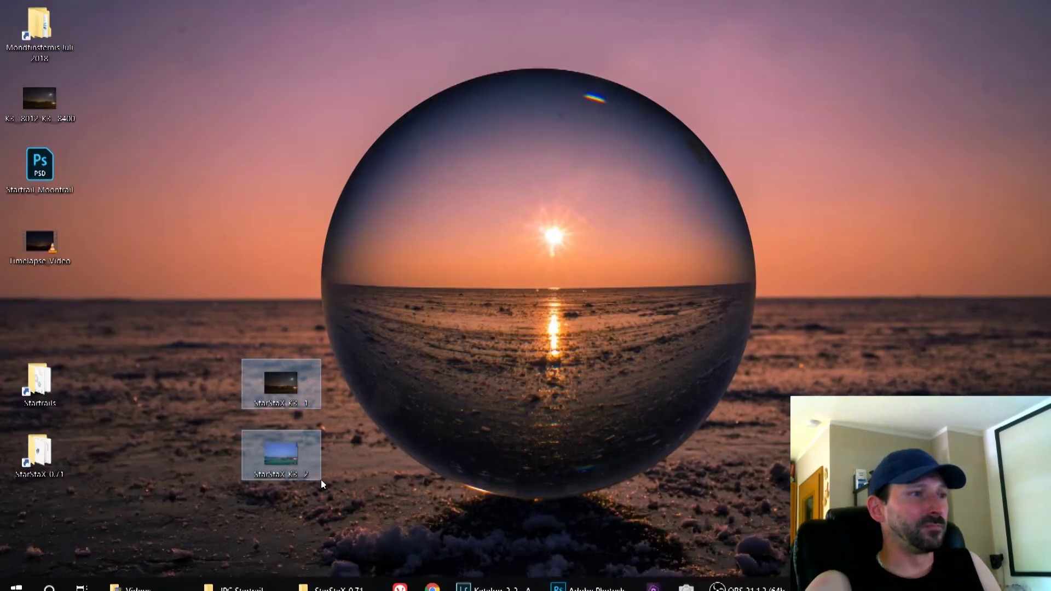
left_click_drag(294, 455, 711, 350)
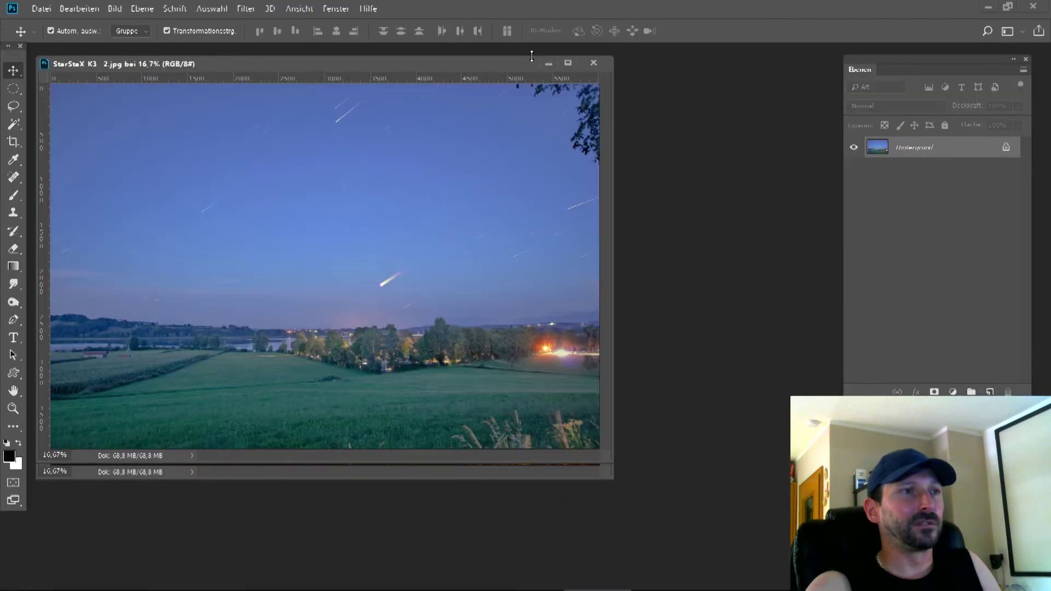
Compare the two star trail images, close StarStaX_K3__2.jpg and reposition the StarStaX_K3__1.jpg window
left_click_drag(520, 65, 653, 120)
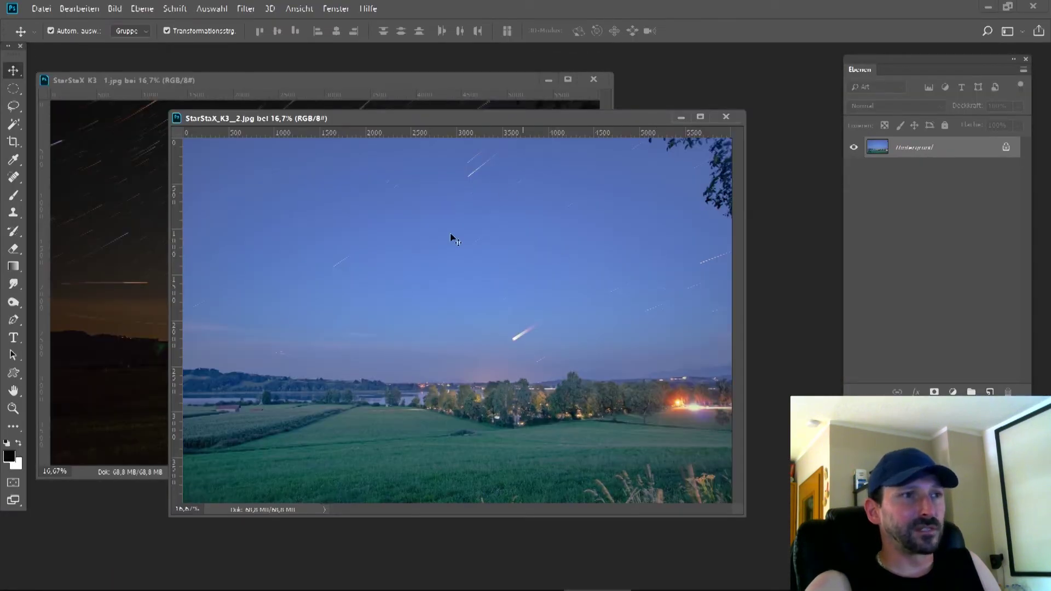
left_click(473, 100)
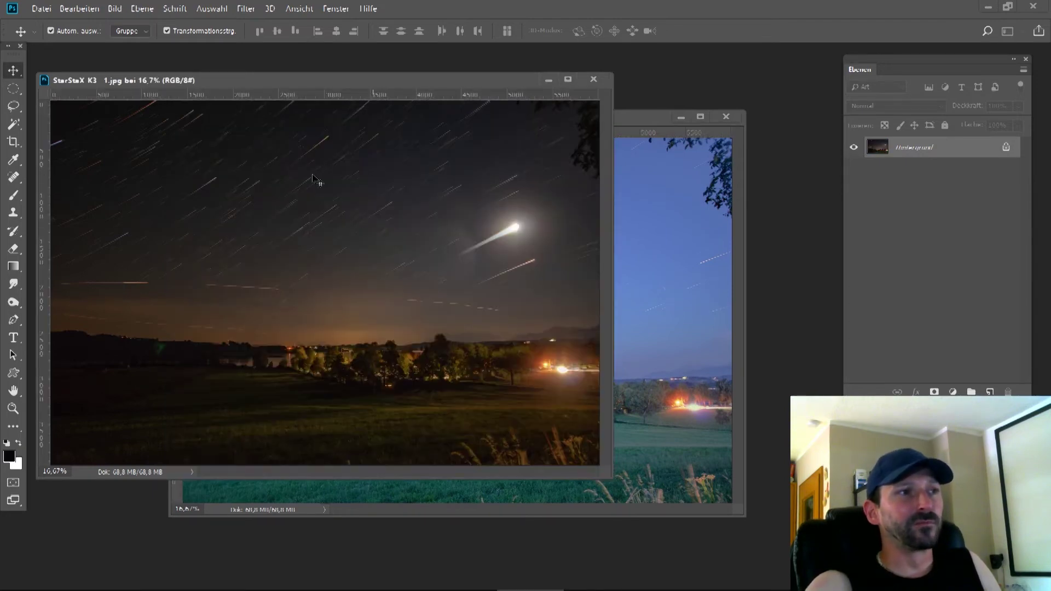
left_click(724, 115)
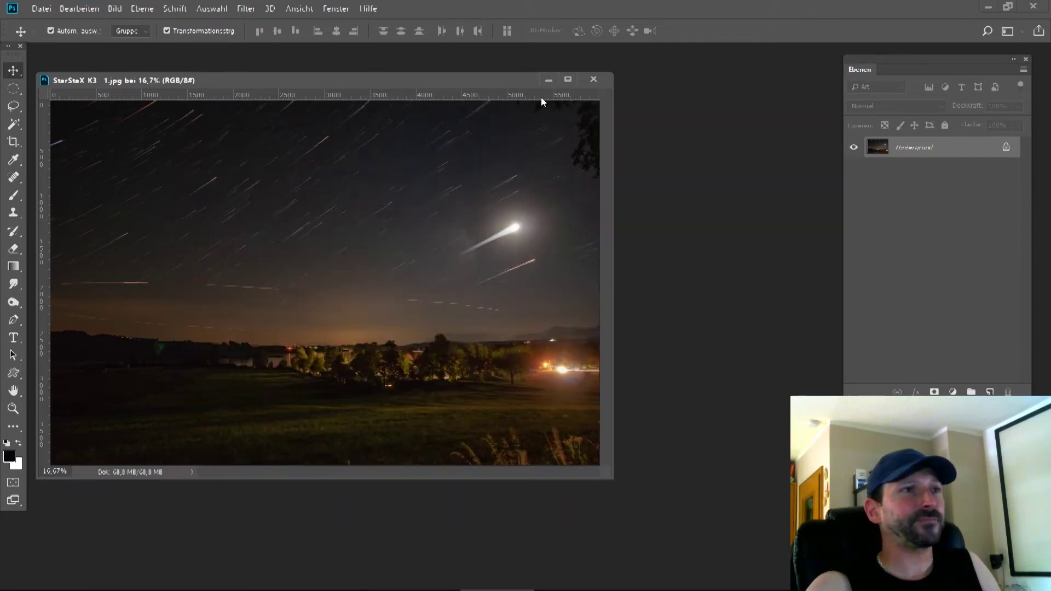
left_click_drag(510, 81, 576, 75)
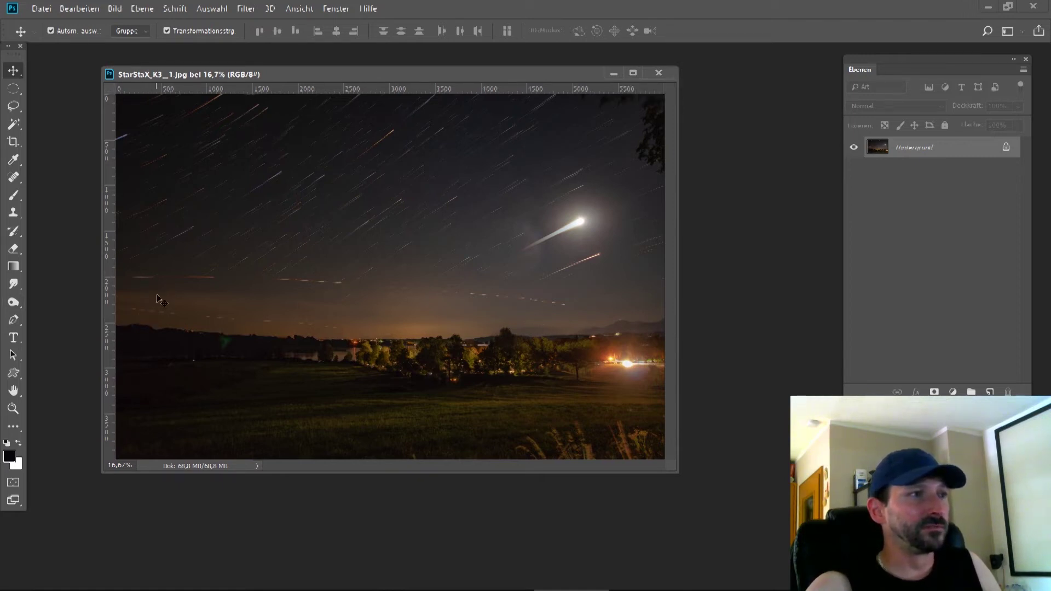
Choose the Spot Healing Brush for retouching the star-filled sky and set its brush size to 50 px
left_click(15, 177)
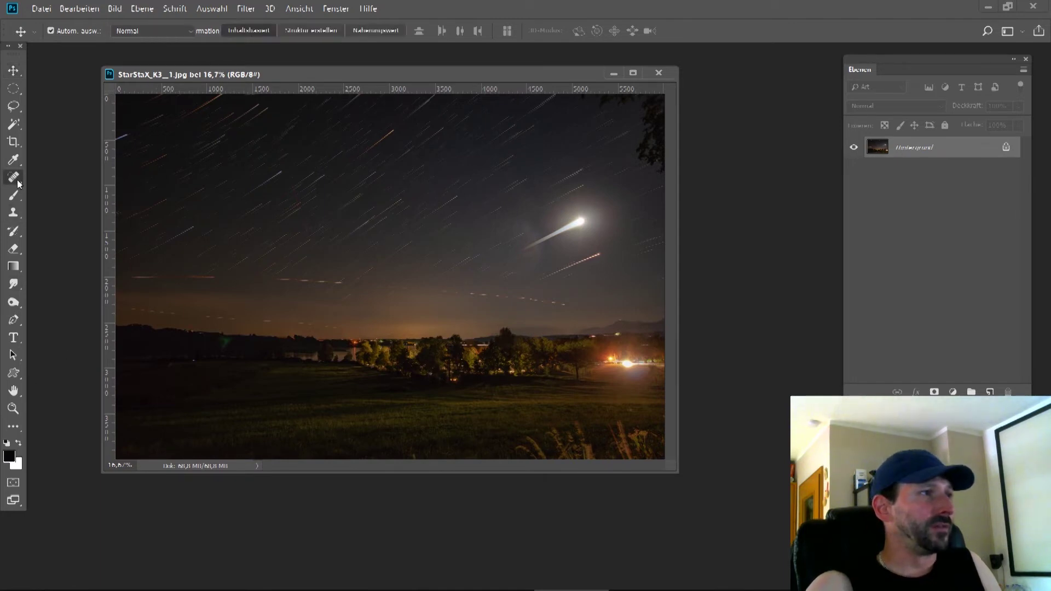
left_click(13, 408)
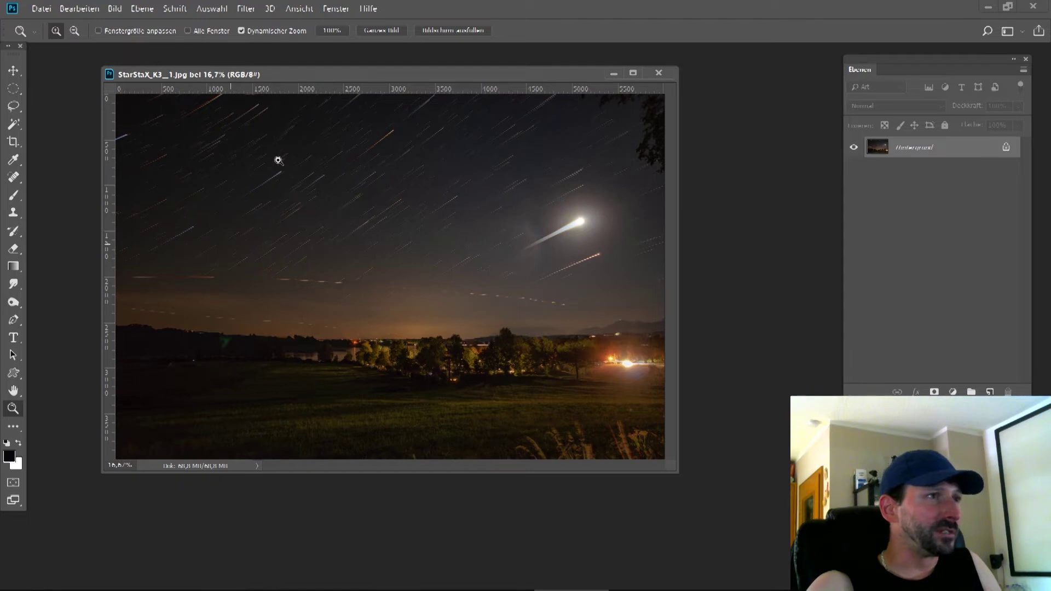
left_click_drag(280, 149, 375, 213)
scroll(375, 213, "up", 8)
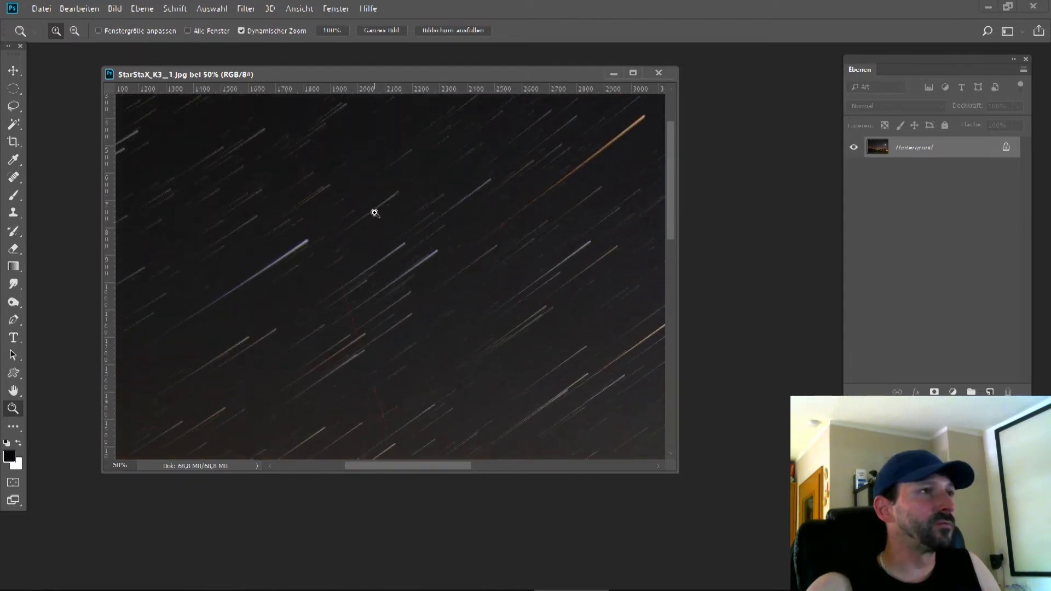
scroll(375, 213, "up", 1)
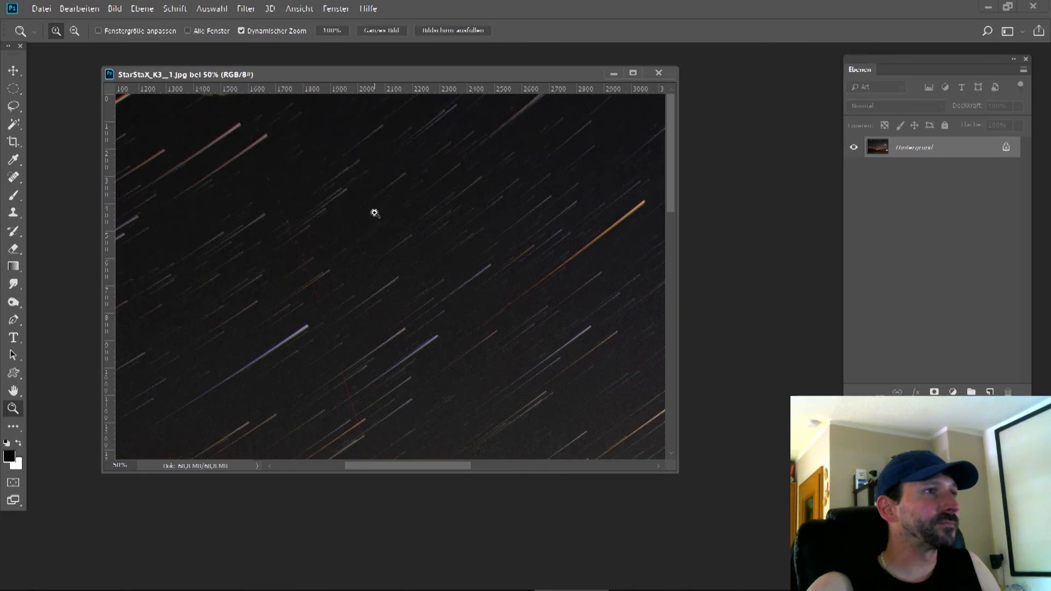
left_click(16, 177)
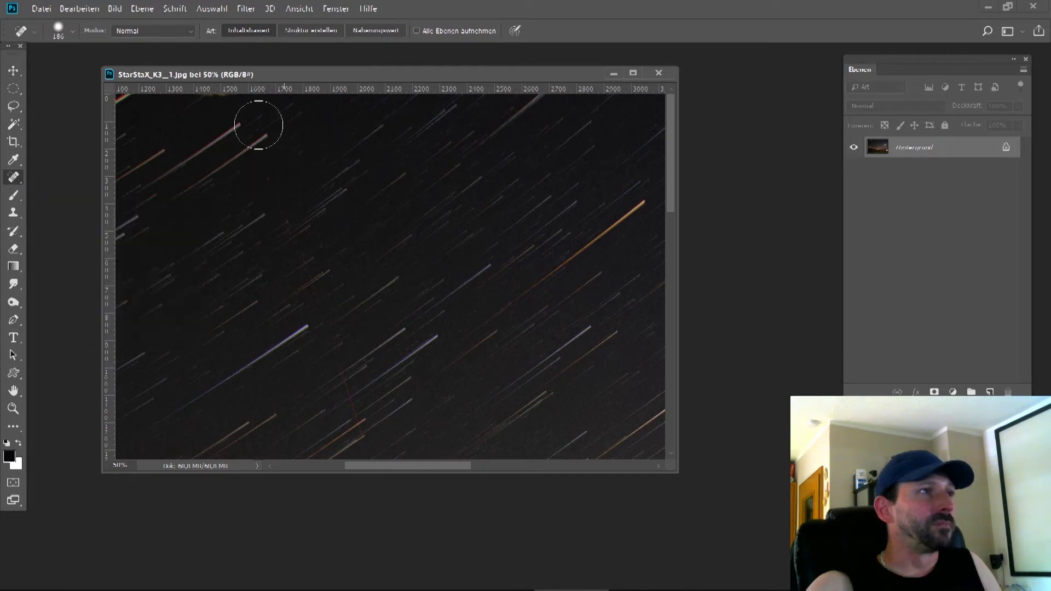
left_click(70, 29)
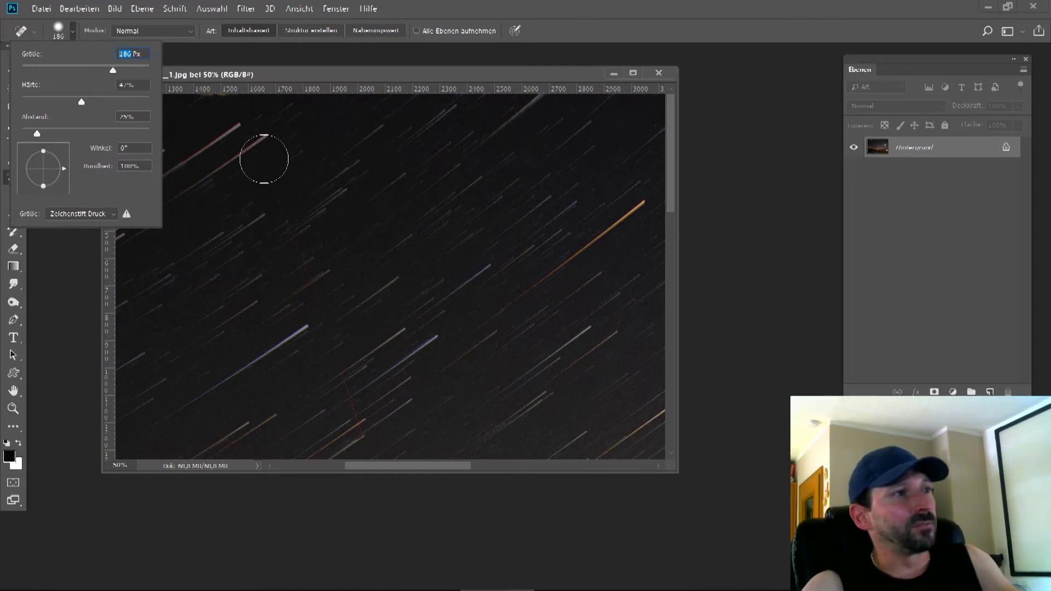
type("35")
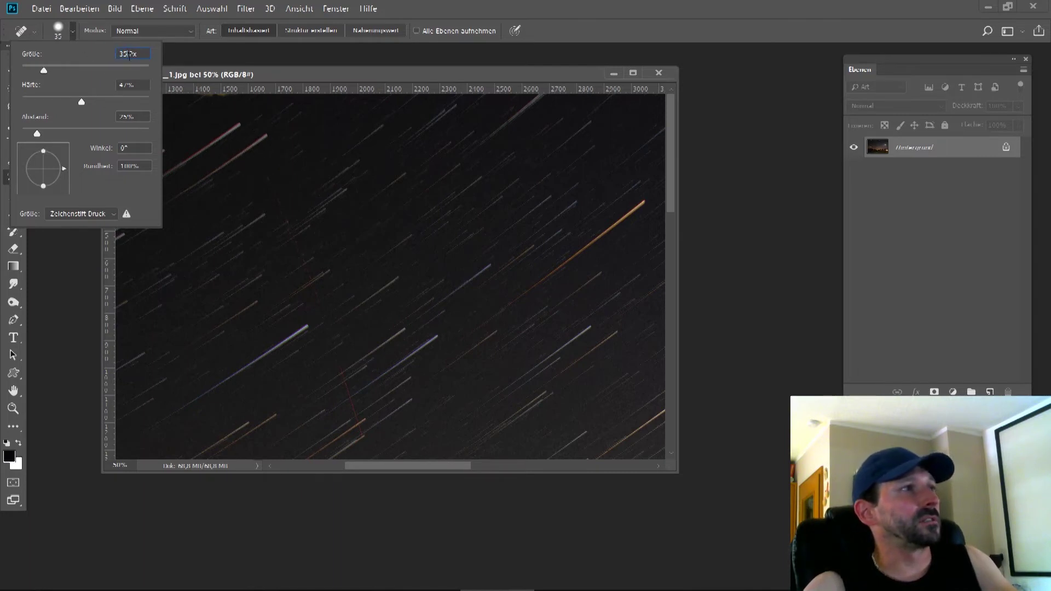
type("50")
key("Return")
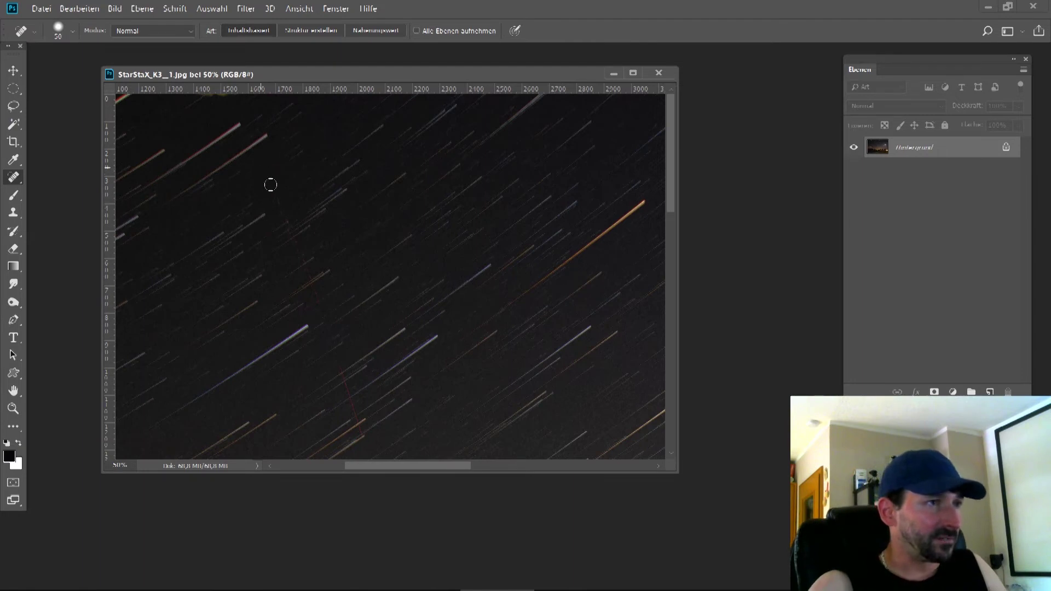
Heal away the faint red aircraft trail running steeply down across the star trails, one segment at a time
left_click_drag(263, 167, 320, 311)
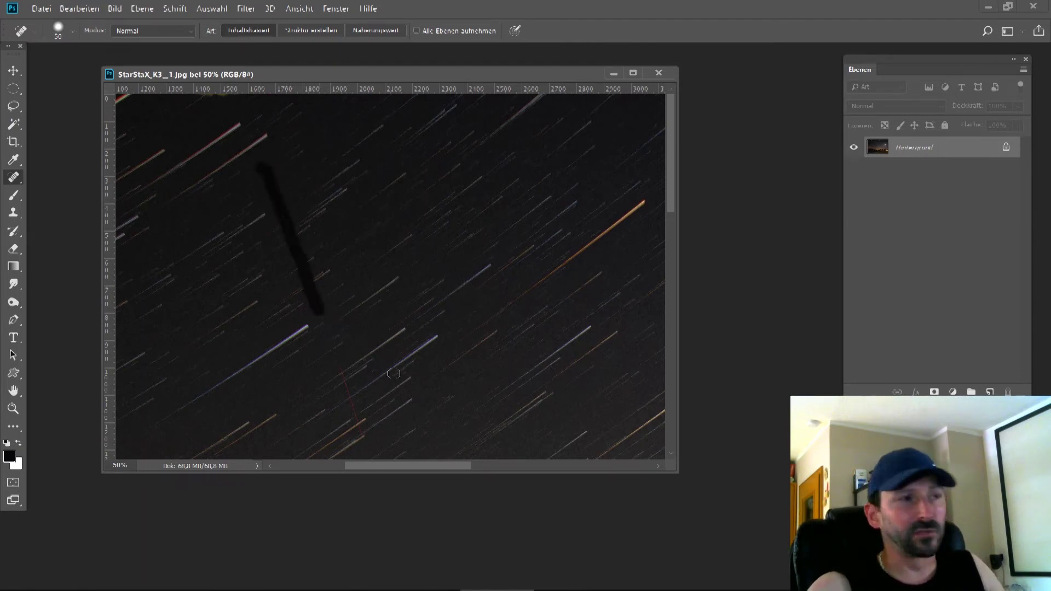
scroll(394, 374, "down", 5)
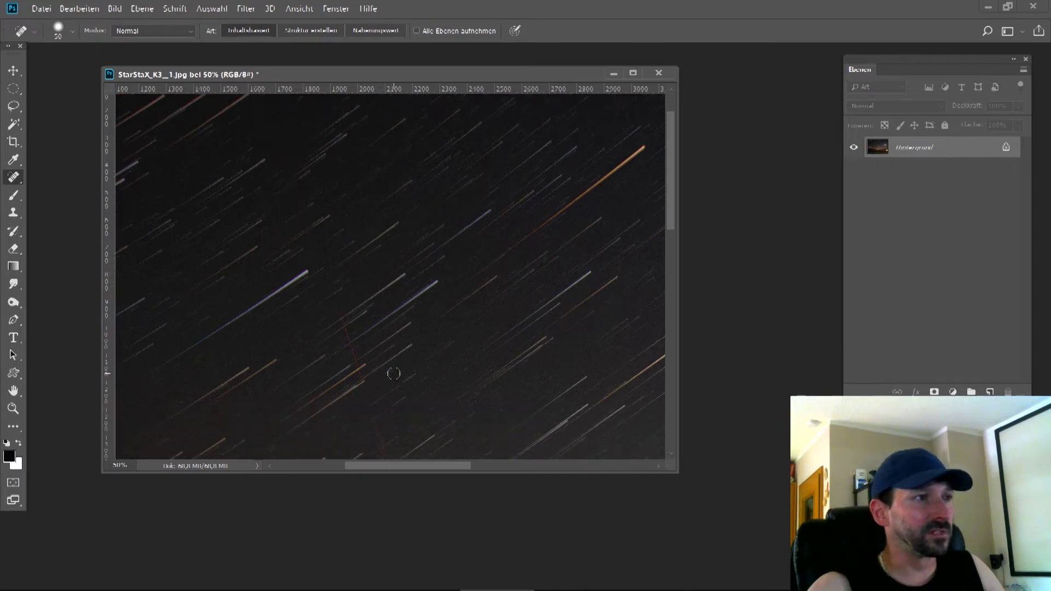
scroll(394, 373, "down", 1)
left_click_drag(339, 220, 360, 296)
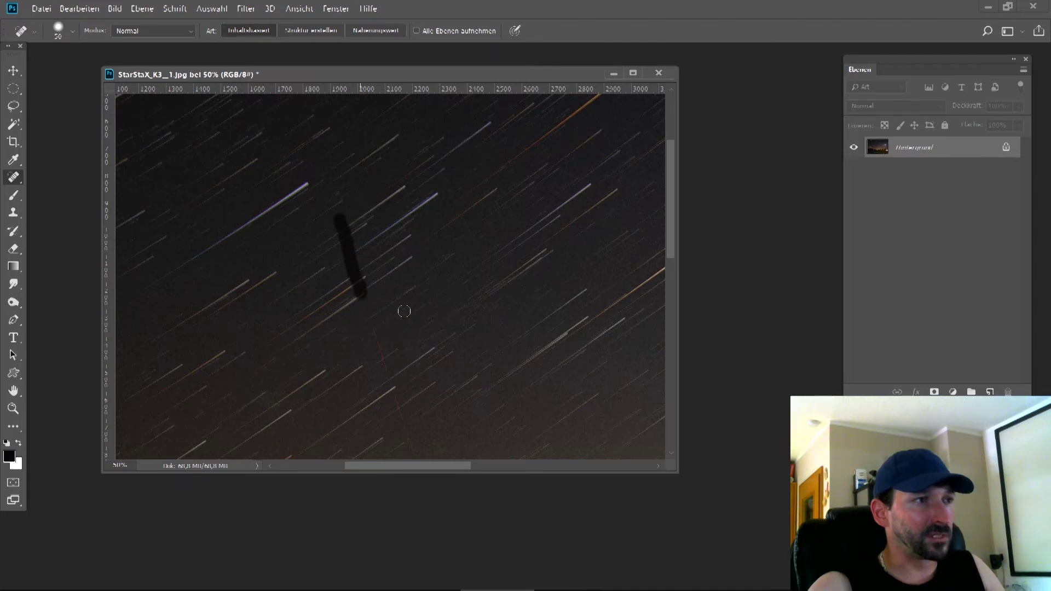
scroll(404, 311, "down", 3)
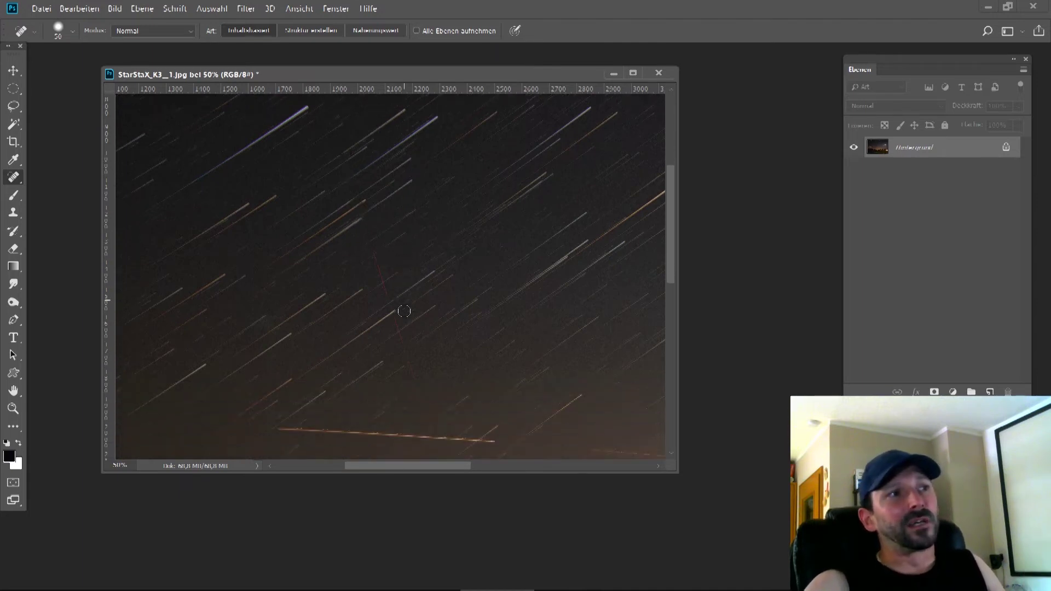
scroll(404, 311, "down", 1)
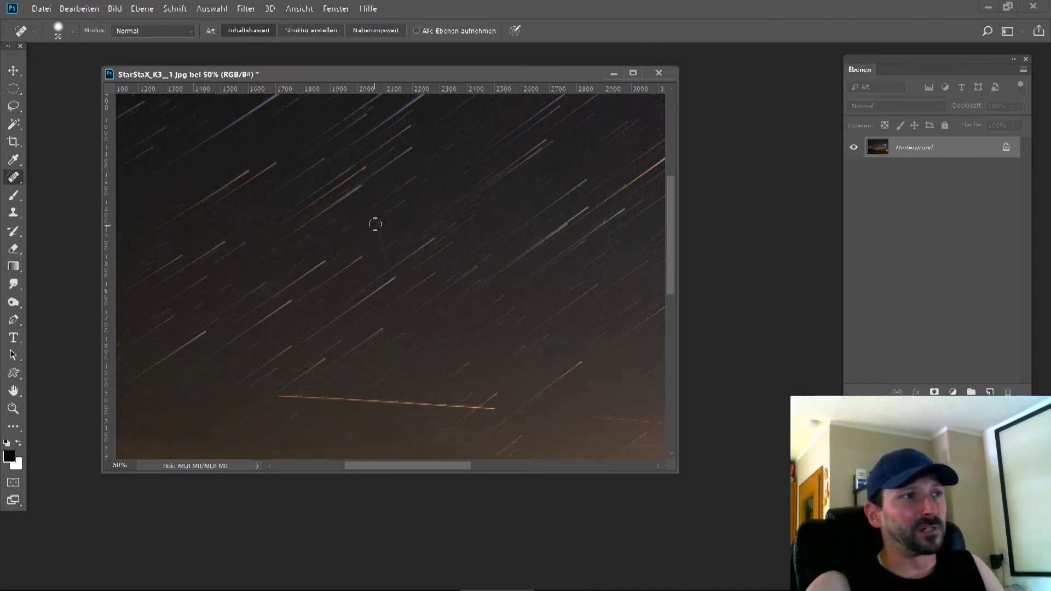
left_click_drag(375, 224, 383, 264)
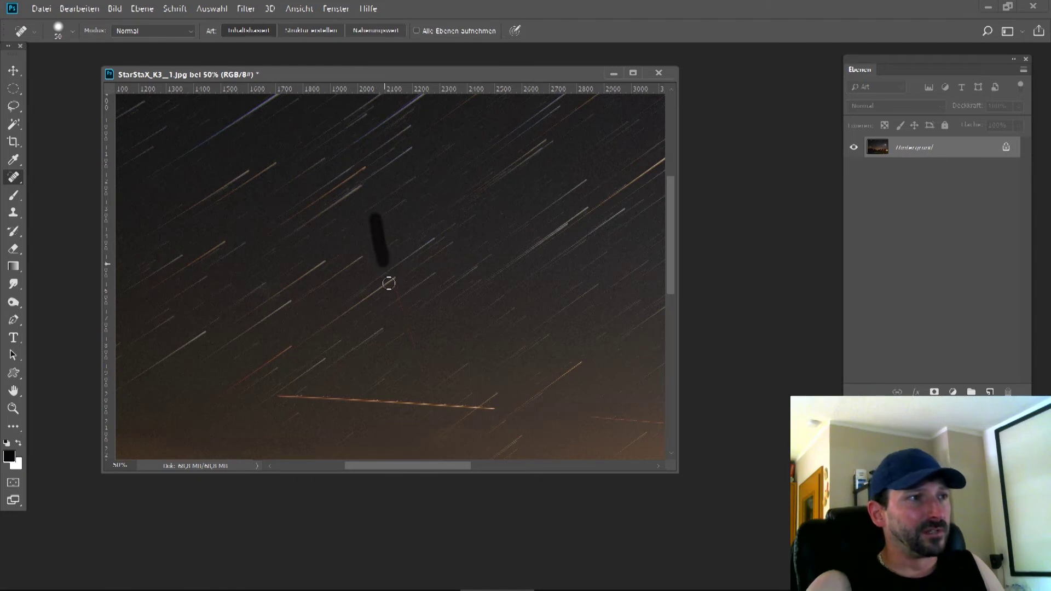
left_click_drag(393, 285, 425, 371)
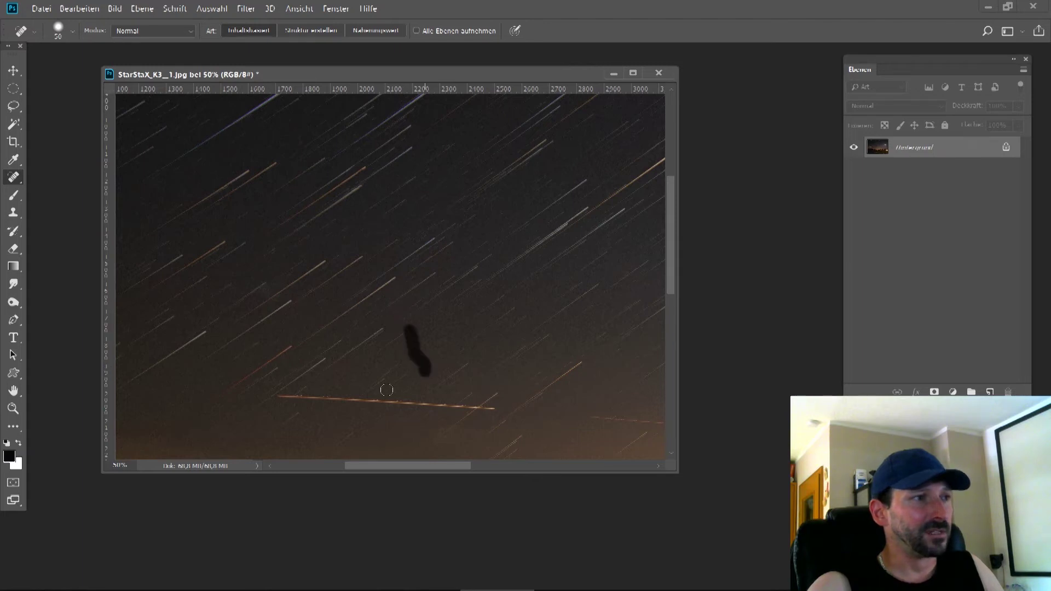
Remove the two long, nearly horizontal orange aircraft trails in the lower sky with the Spot Healing Brush
left_click_drag(279, 396, 493, 410)
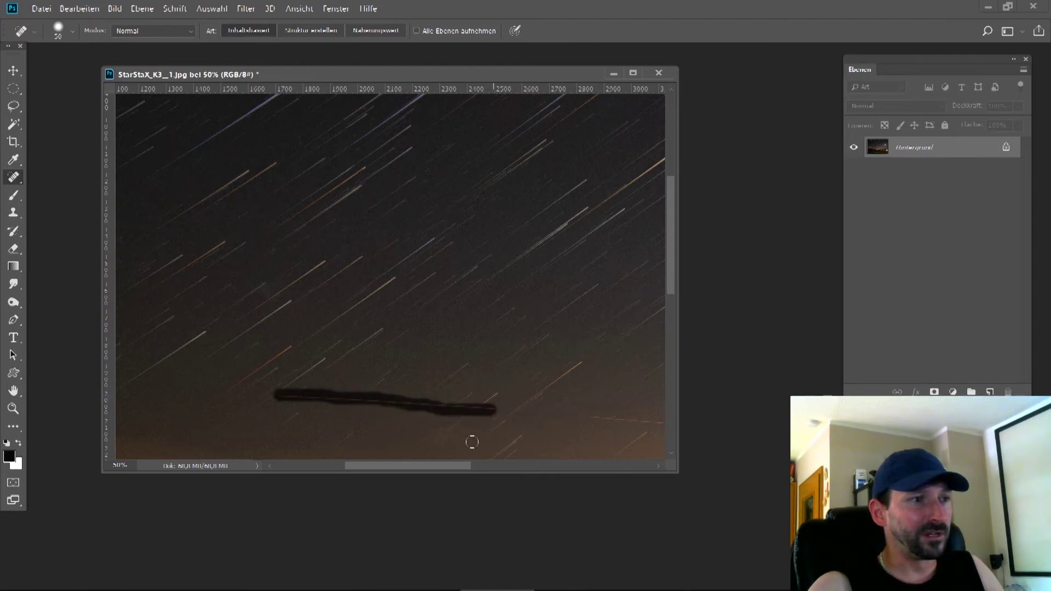
left_click_drag(429, 468, 340, 467)
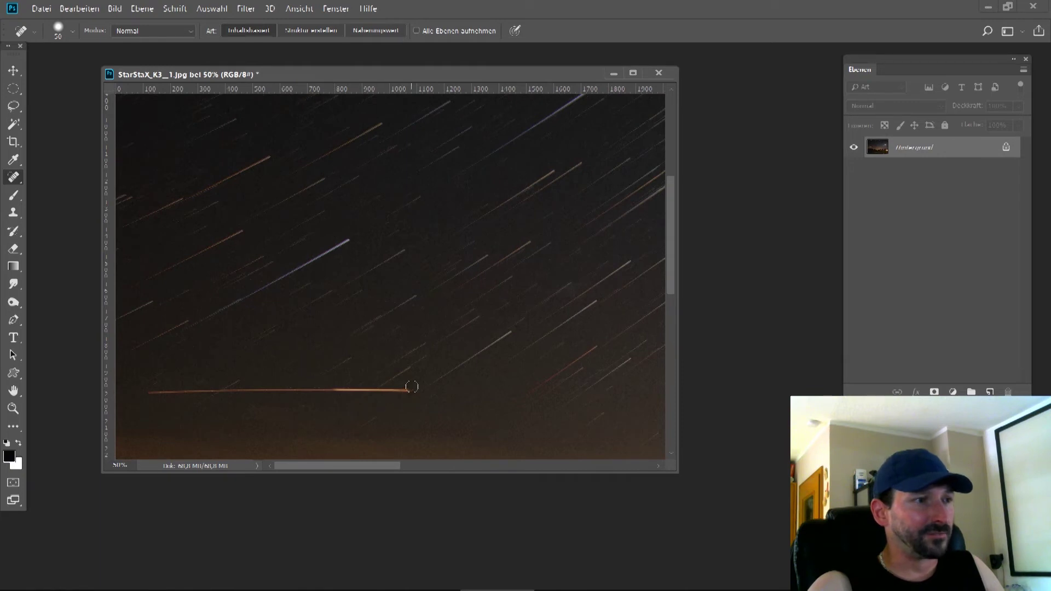
left_click_drag(411, 390, 148, 390)
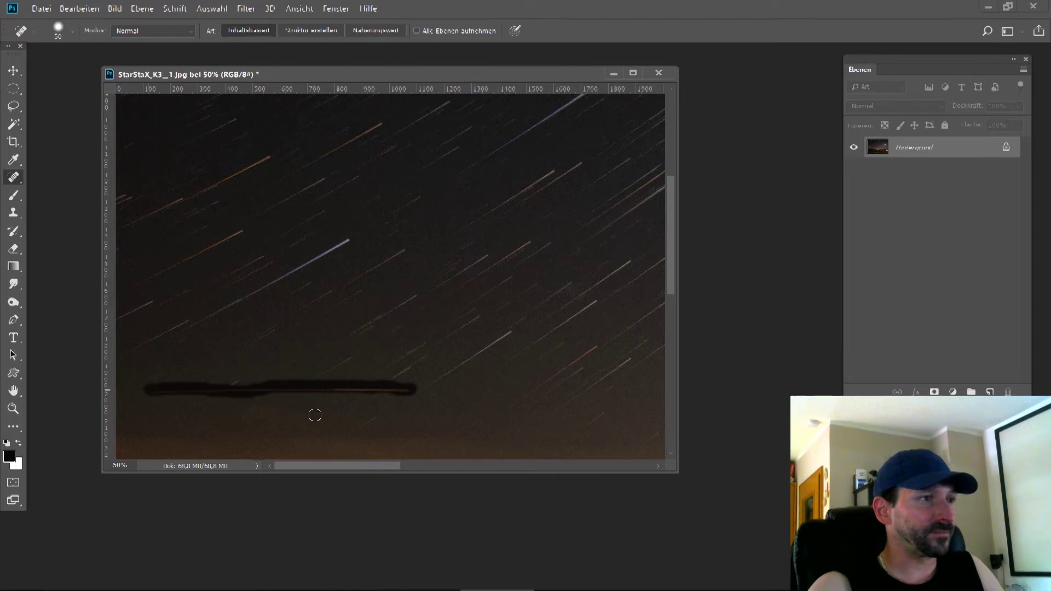
Heal the four dashed aircraft trail segments in the orange-lit sky between image centre and the moon
left_click_drag(351, 465, 498, 472)
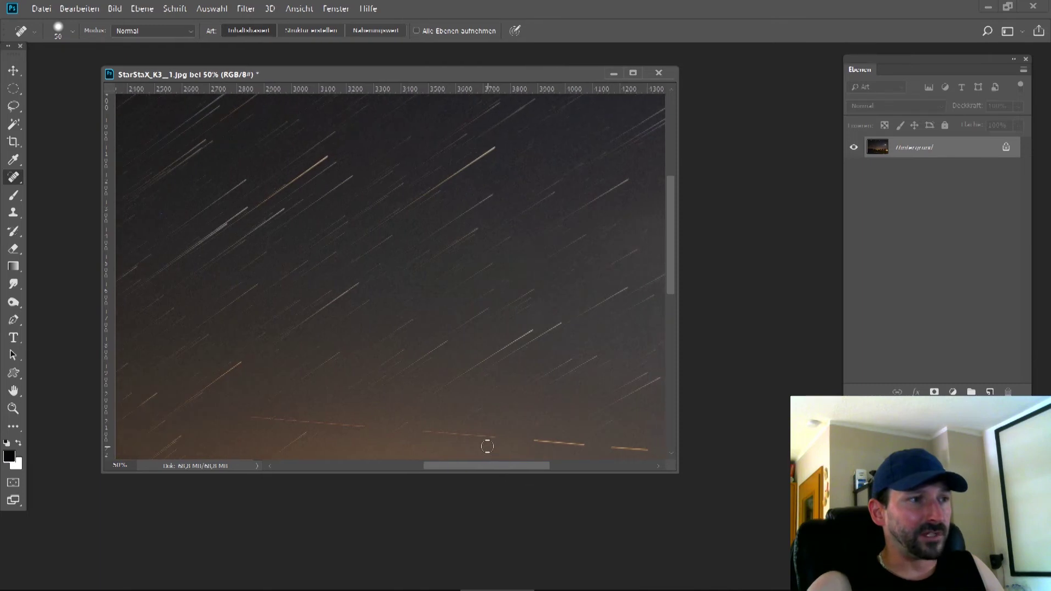
scroll(485, 441, "down", 5)
left_click_drag(247, 317, 352, 325)
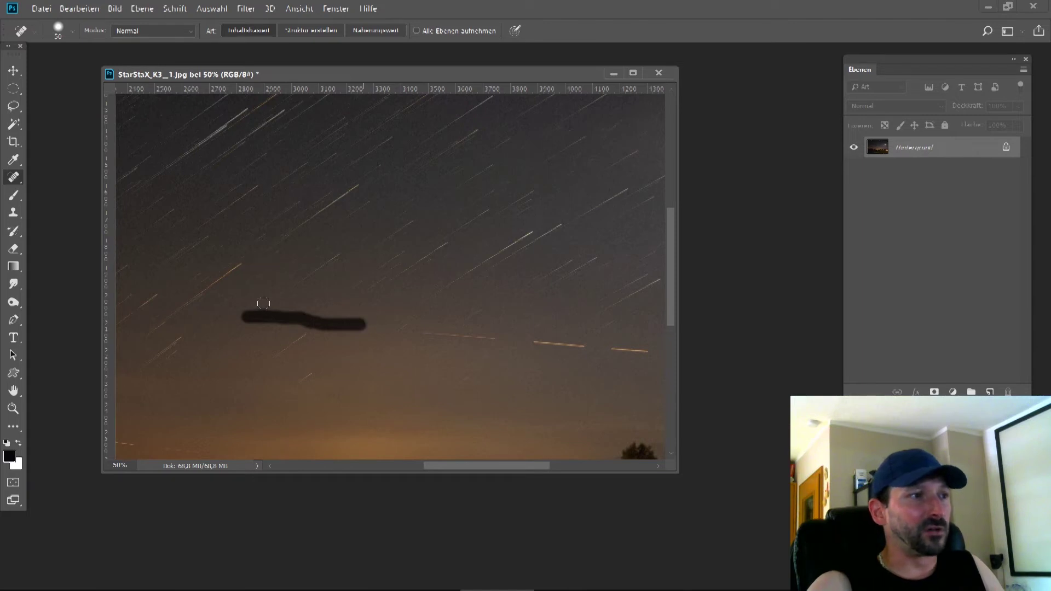
left_click_drag(423, 332, 492, 342)
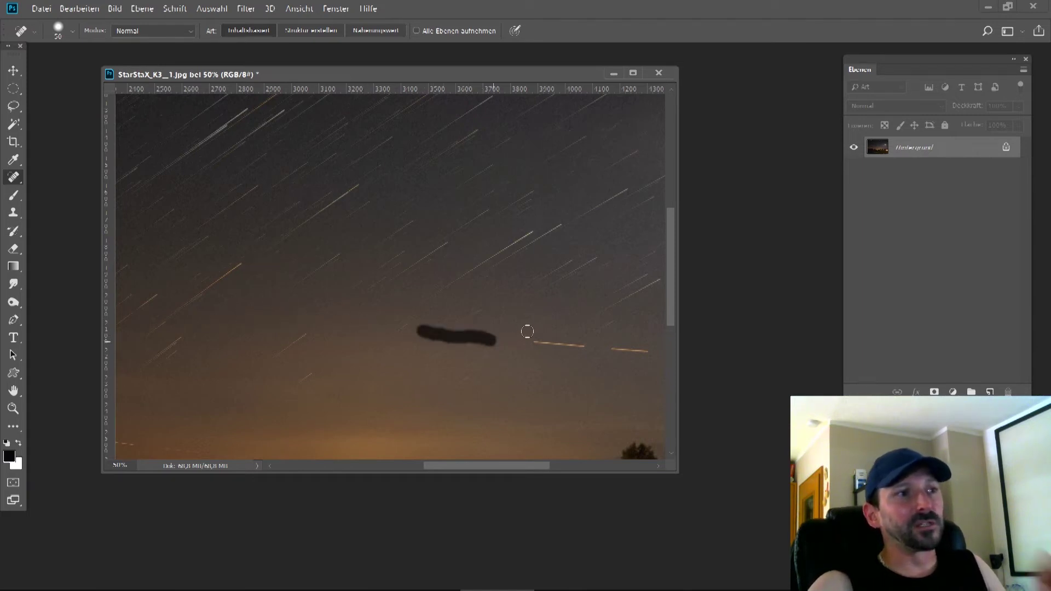
left_click_drag(537, 340, 582, 347)
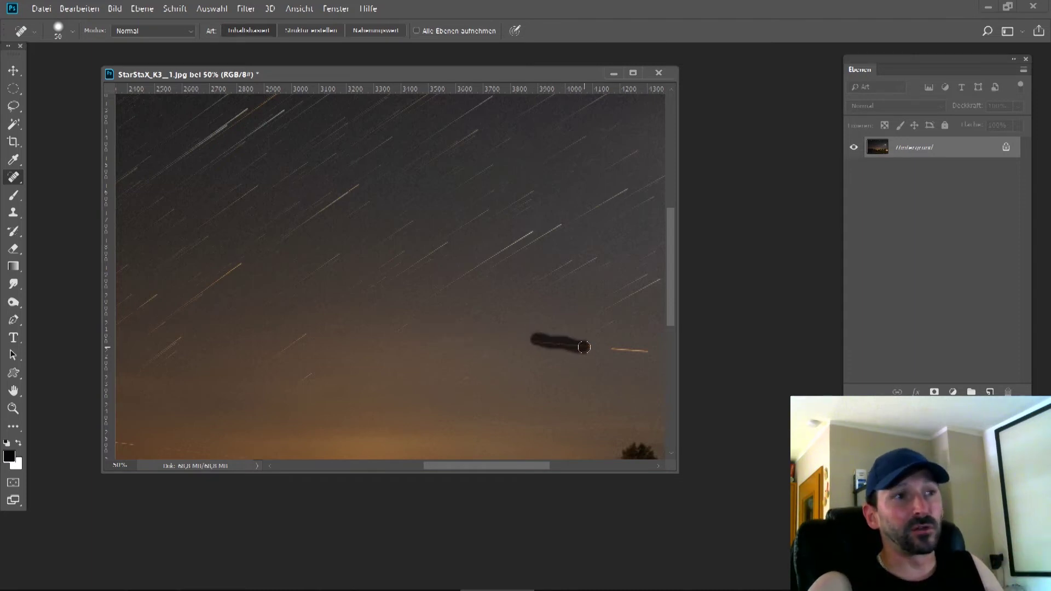
left_click_drag(615, 348, 646, 351)
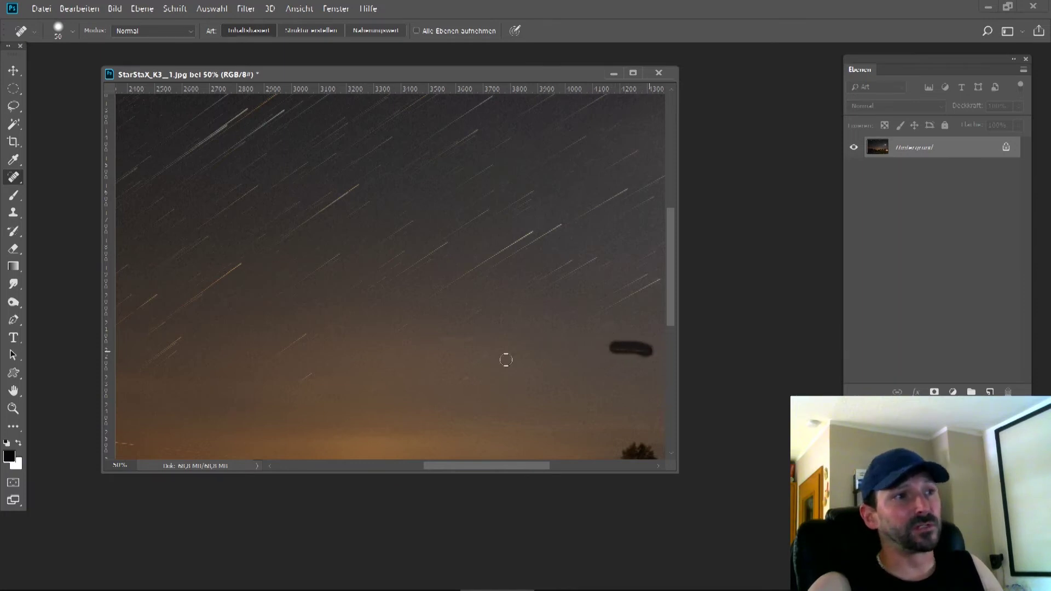
Clean up the leftover healing marks in the orange-lit sky and the faint aircraft traces below the moon trail
left_click_drag(470, 340, 446, 340)
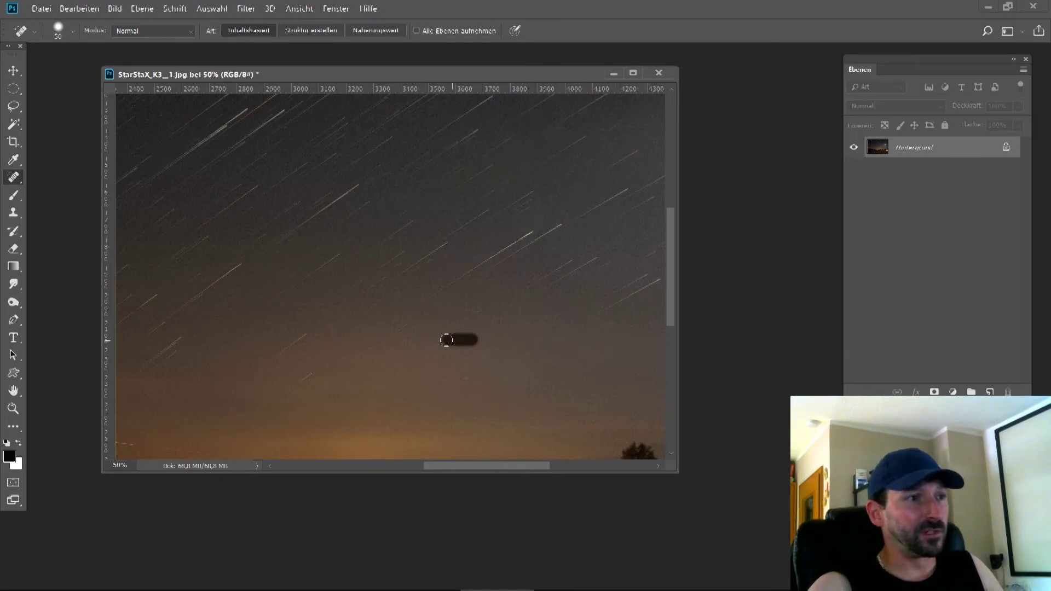
left_click_drag(343, 325, 329, 326)
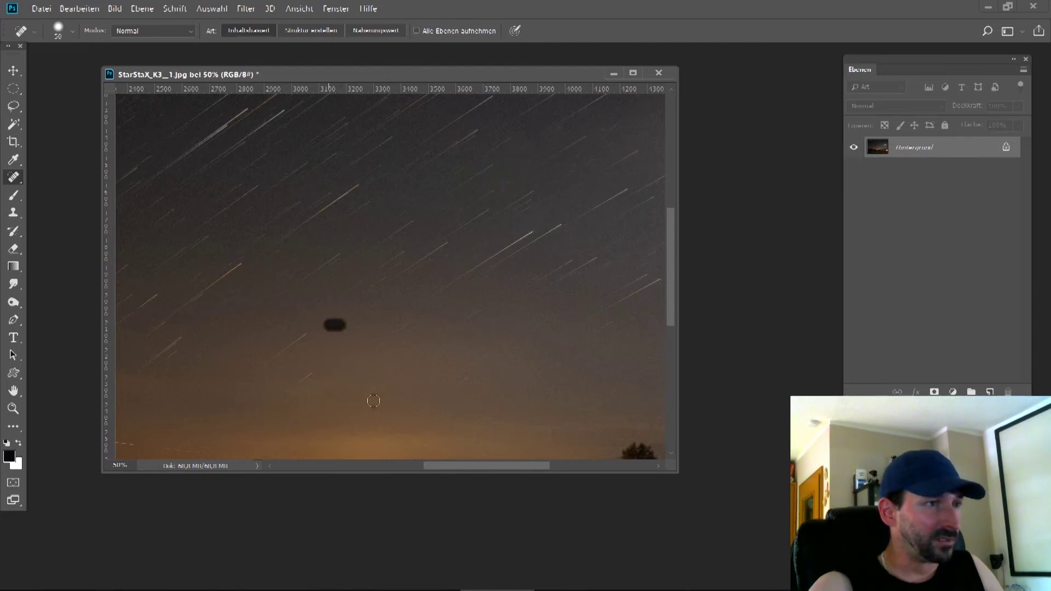
left_click_drag(464, 468, 527, 465)
left_click_drag(390, 354, 539, 375)
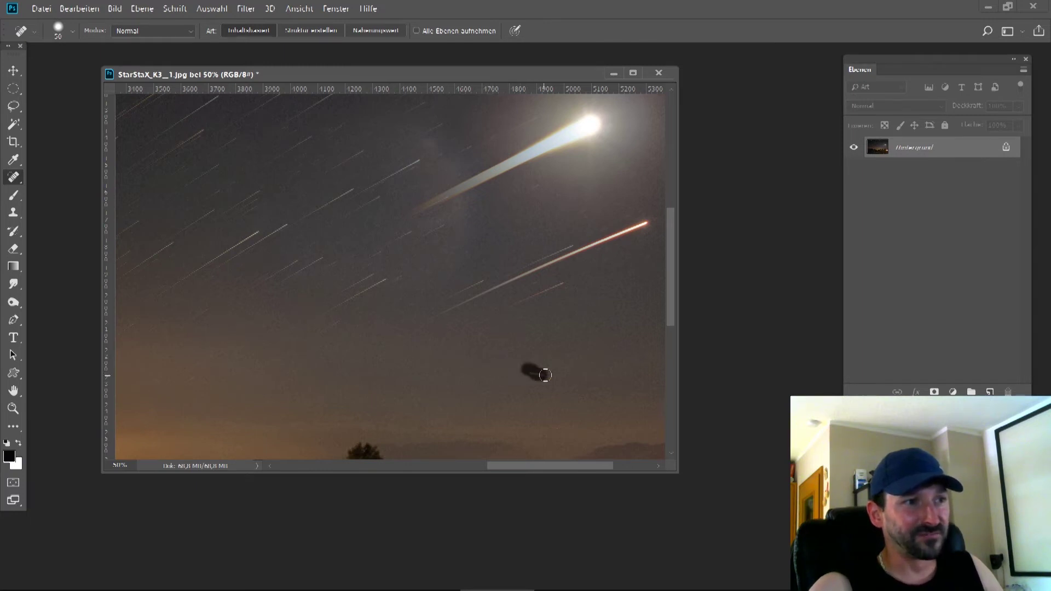
Heal the faint aircraft trail segments and spots just above the town lights and treetops on the horizon
left_click_drag(565, 466, 422, 465)
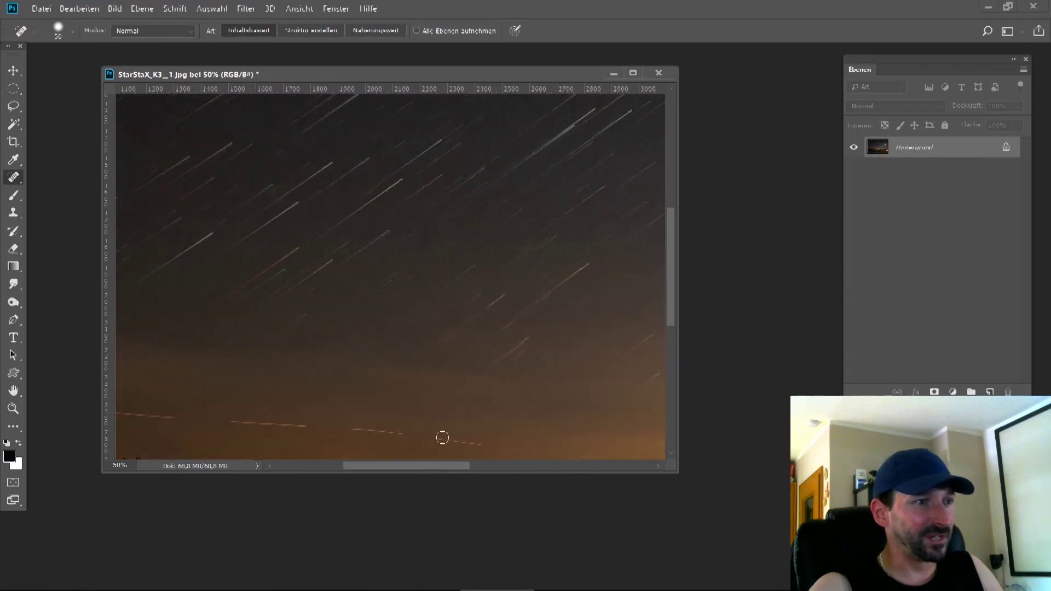
scroll(455, 414, "down", 1)
scroll(454, 414, "down", 1)
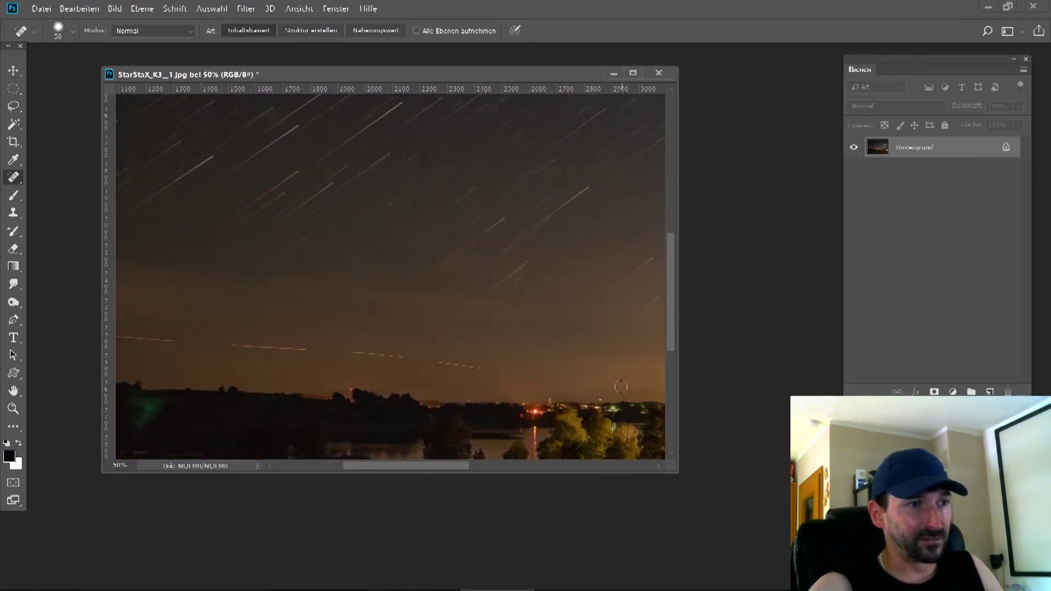
left_click_drag(622, 384, 640, 387)
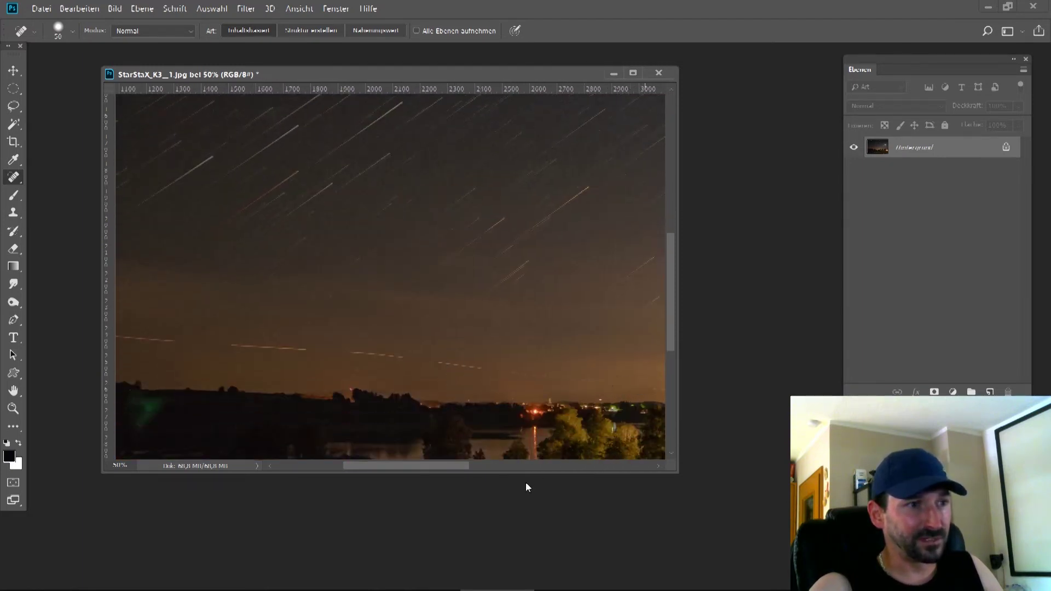
left_click_drag(429, 466, 458, 466)
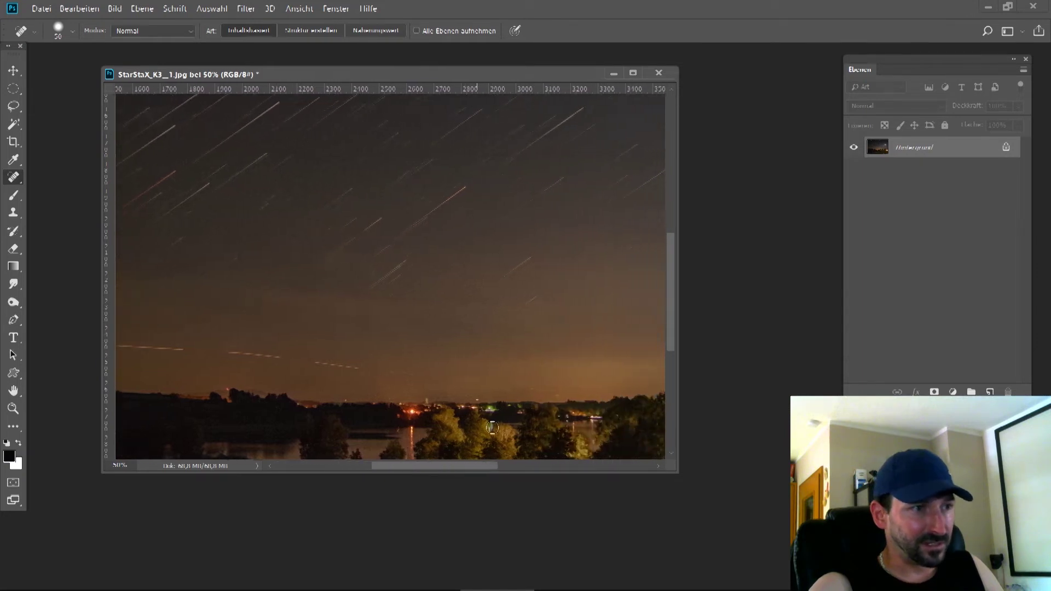
left_click_drag(537, 390, 569, 392)
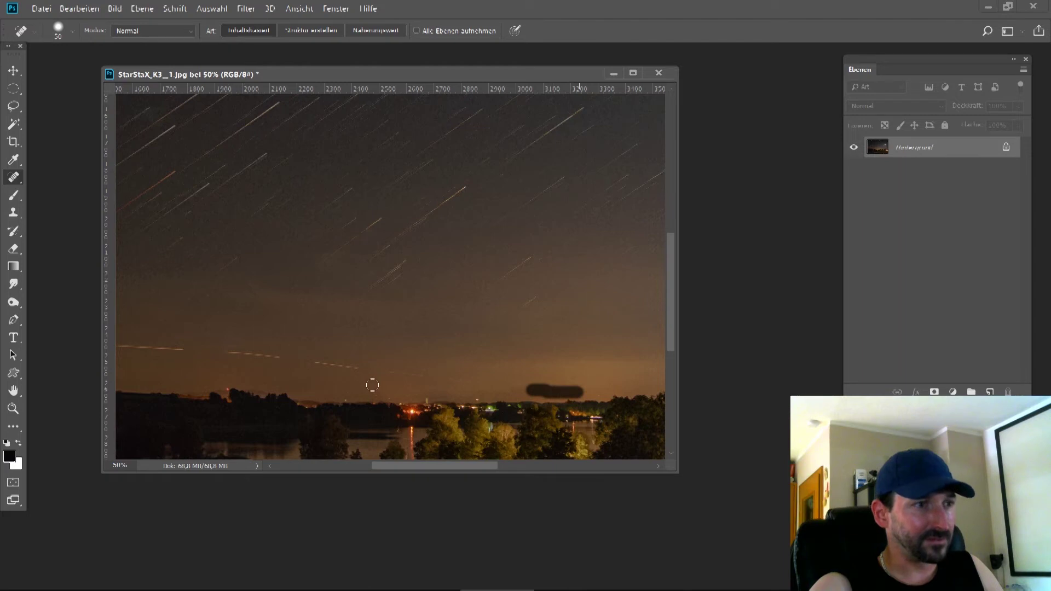
left_click_drag(474, 381, 313, 359)
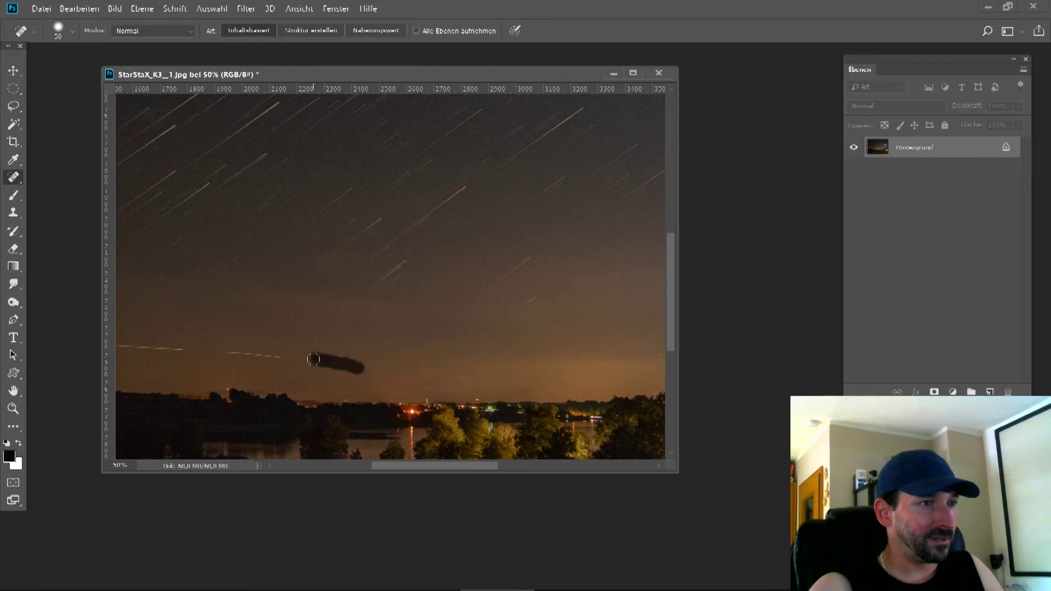
left_click(530, 391)
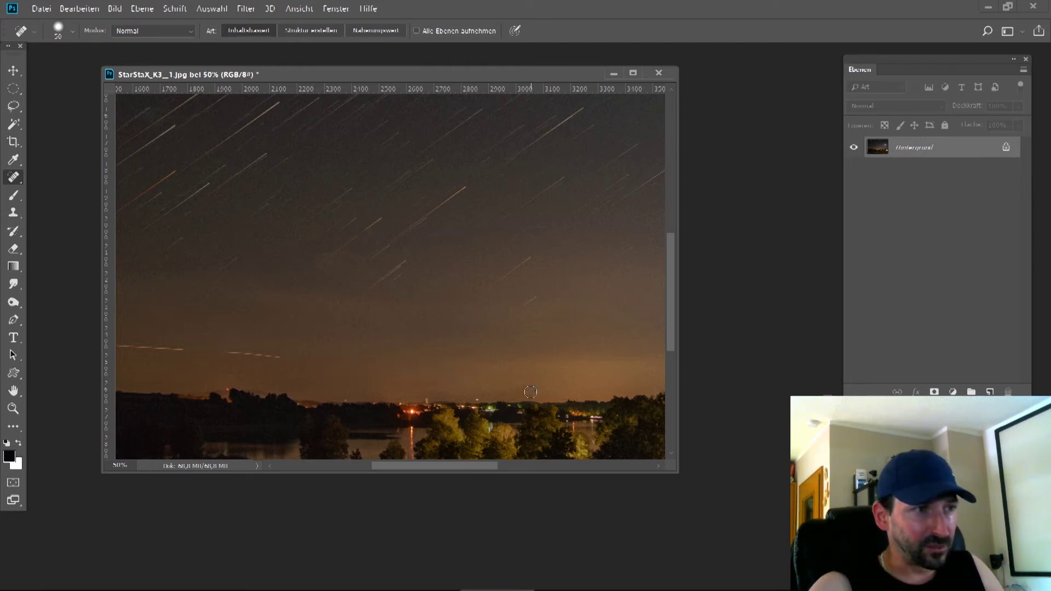
Remove the remaining reddish aircraft trail segments above the dark hills toward the image's left edge
left_click_drag(393, 465, 356, 464)
left_click_drag(439, 356, 270, 346)
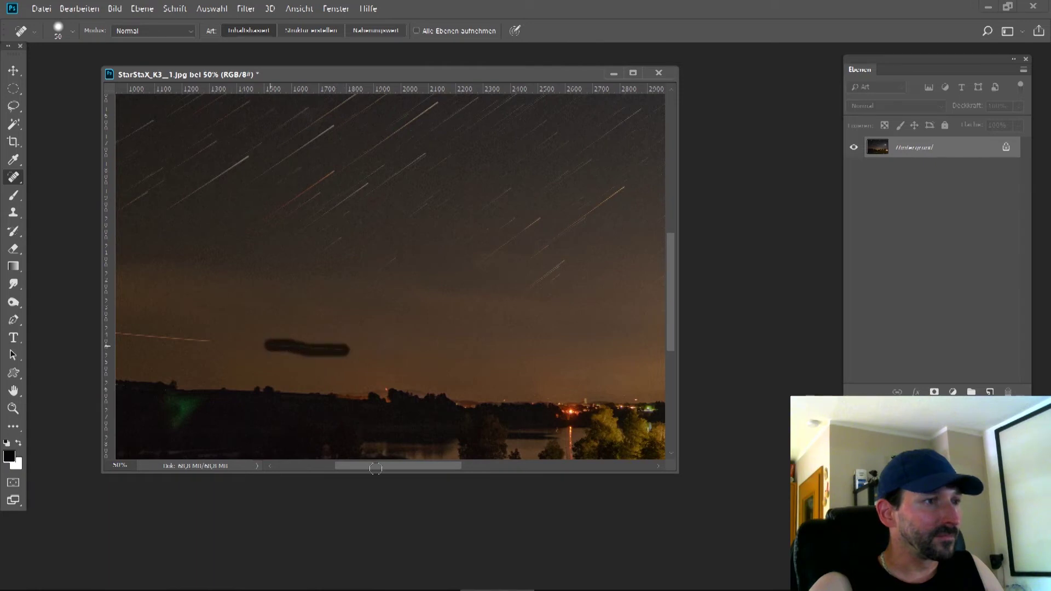
left_click_drag(376, 464, 304, 461)
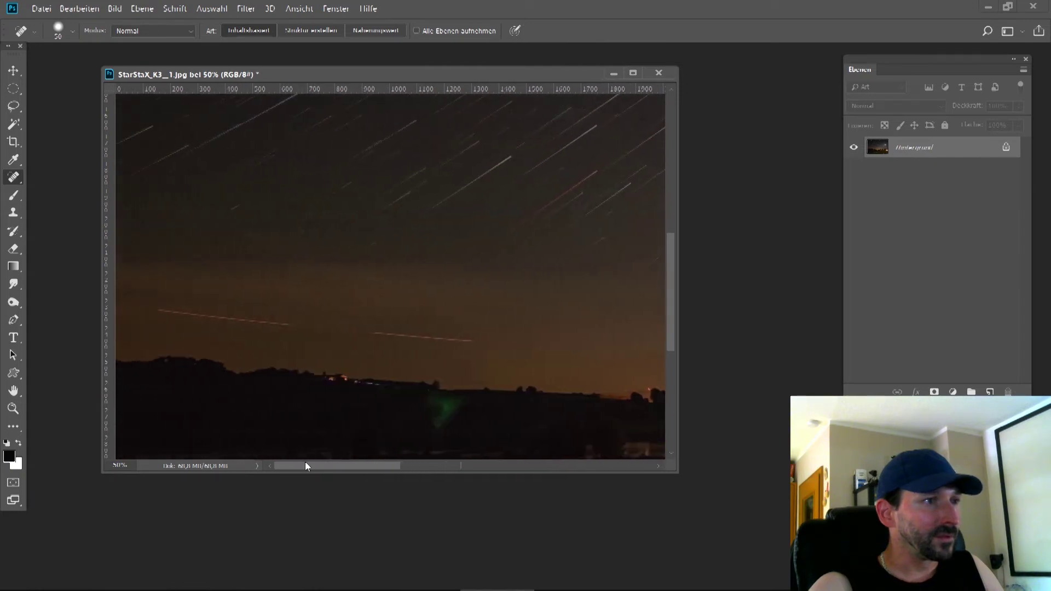
left_click_drag(472, 343, 375, 328)
left_click_drag(293, 323, 163, 312)
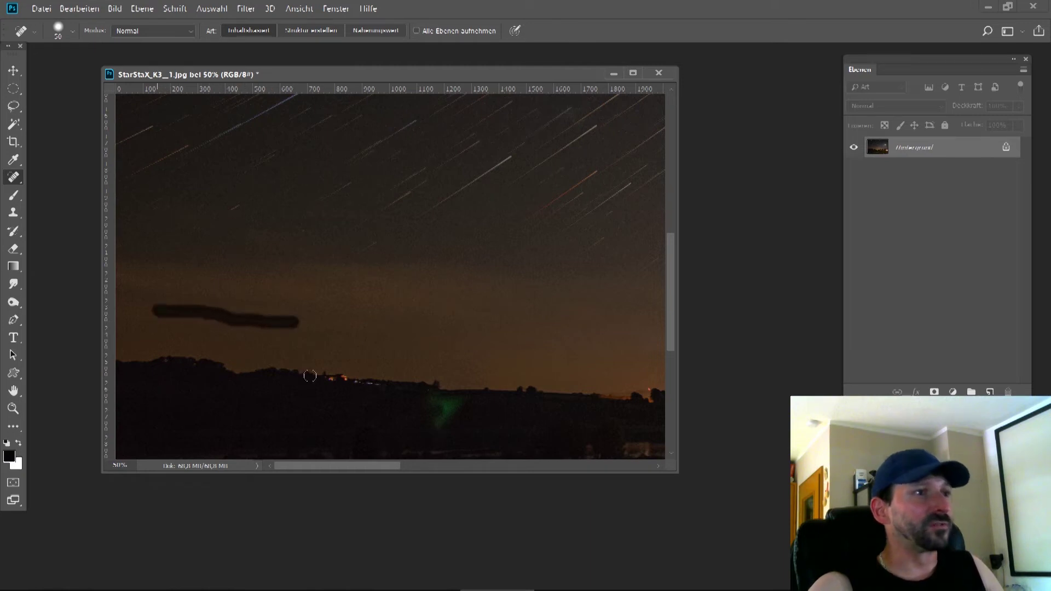
left_click(369, 334)
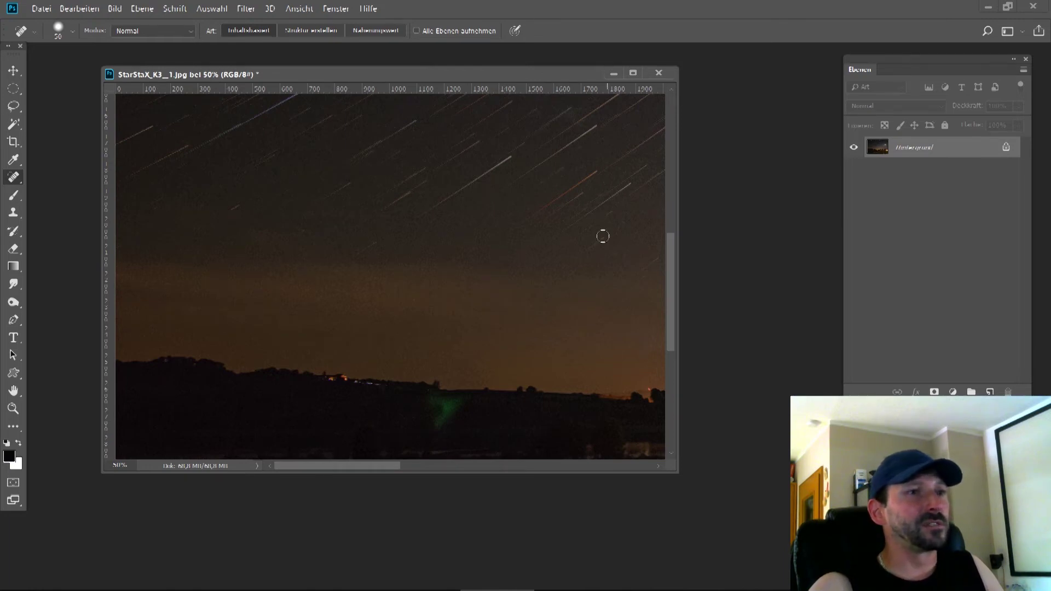
Check the upper sky near the tree branches, fit the whole image in view and shift its window clear of the layers
left_click_drag(302, 465, 594, 501)
left_click_drag(669, 321, 683, 176)
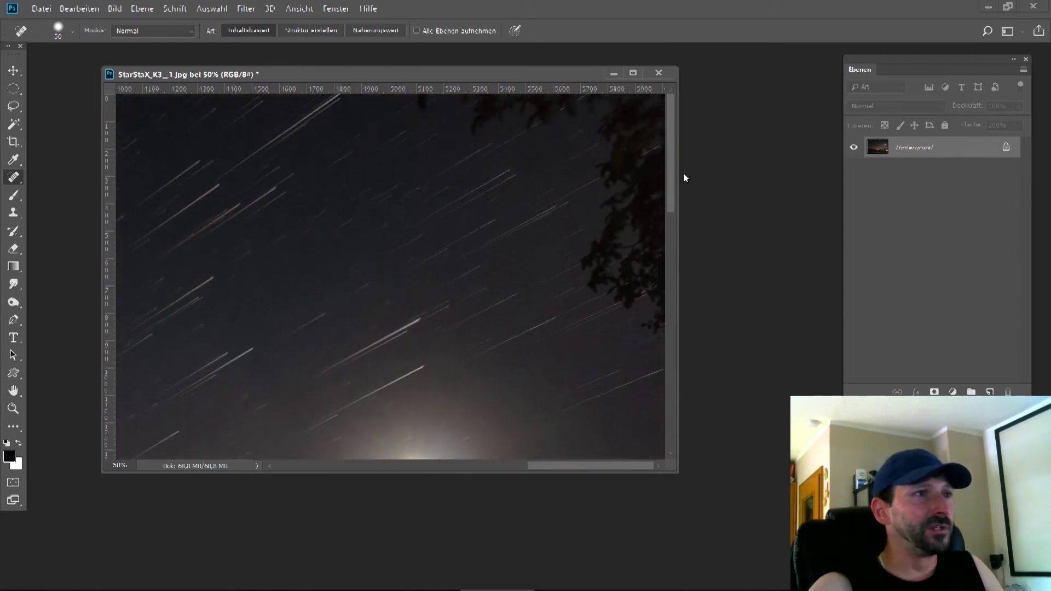
left_click(298, 9)
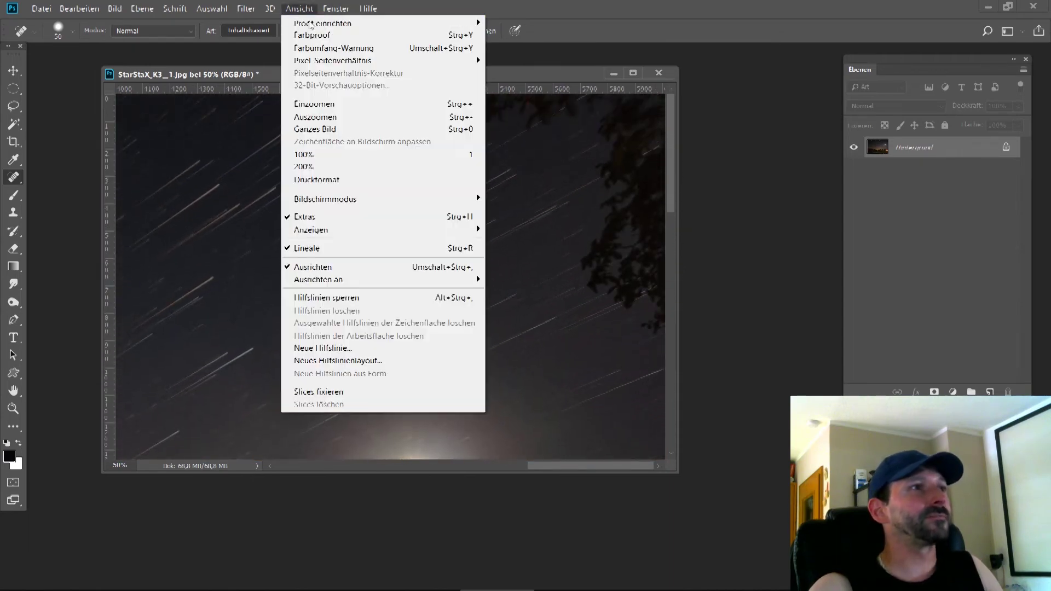
left_click(316, 130)
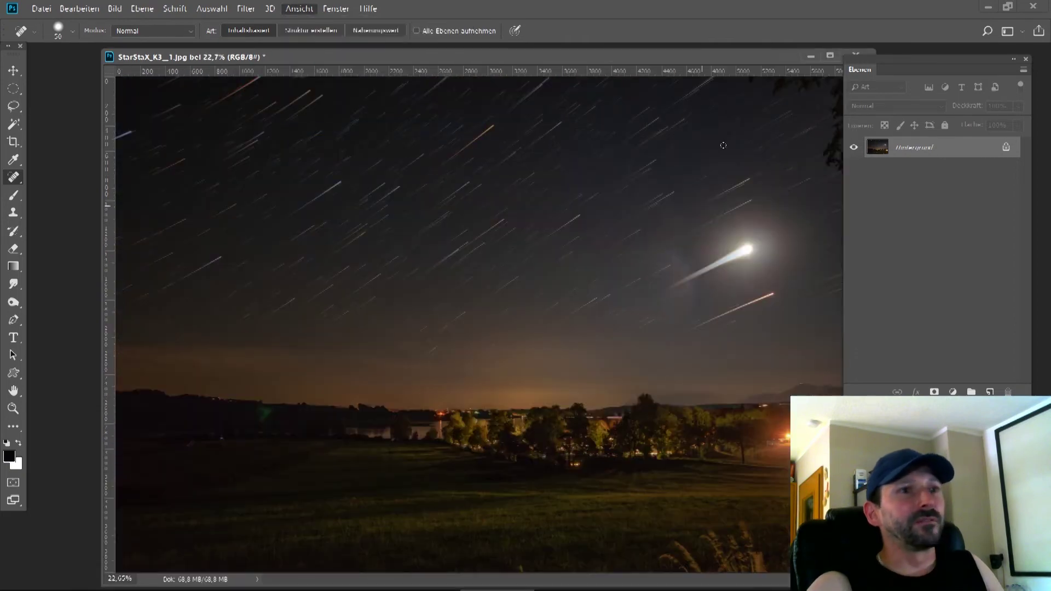
left_click_drag(736, 57, 634, 58)
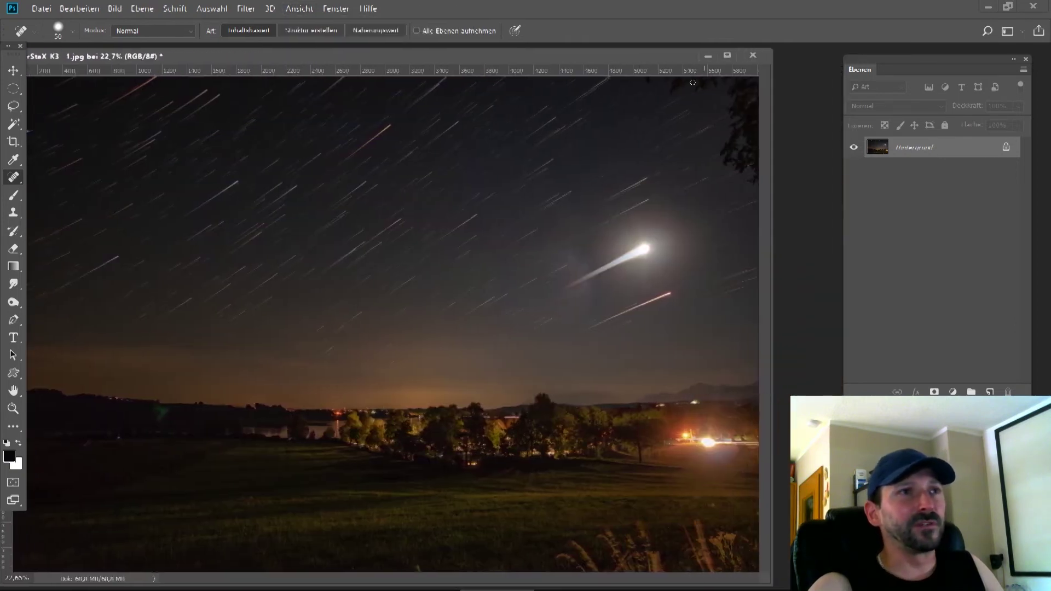
Set the healing brush size to 200 px and paint out the tree branches along the sky's upper-right edge
left_click(70, 30)
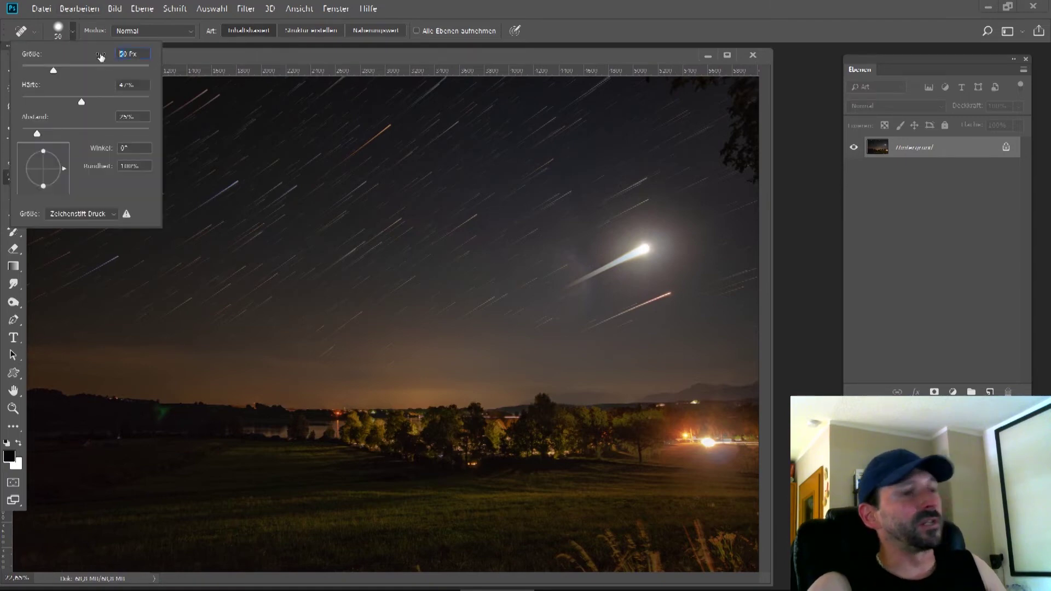
type("2000")
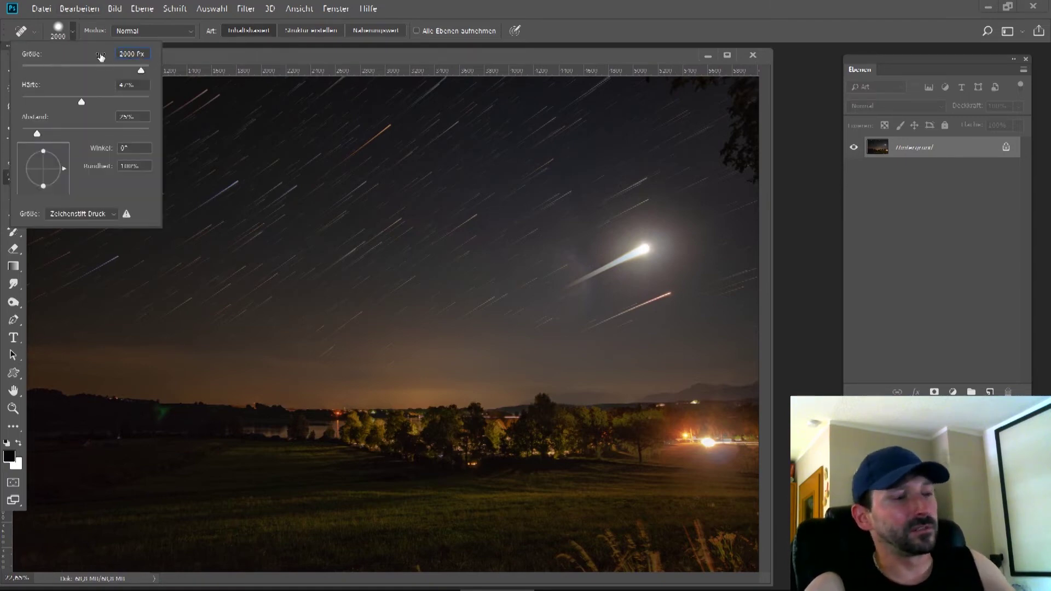
key("BackSpace")
key("Return")
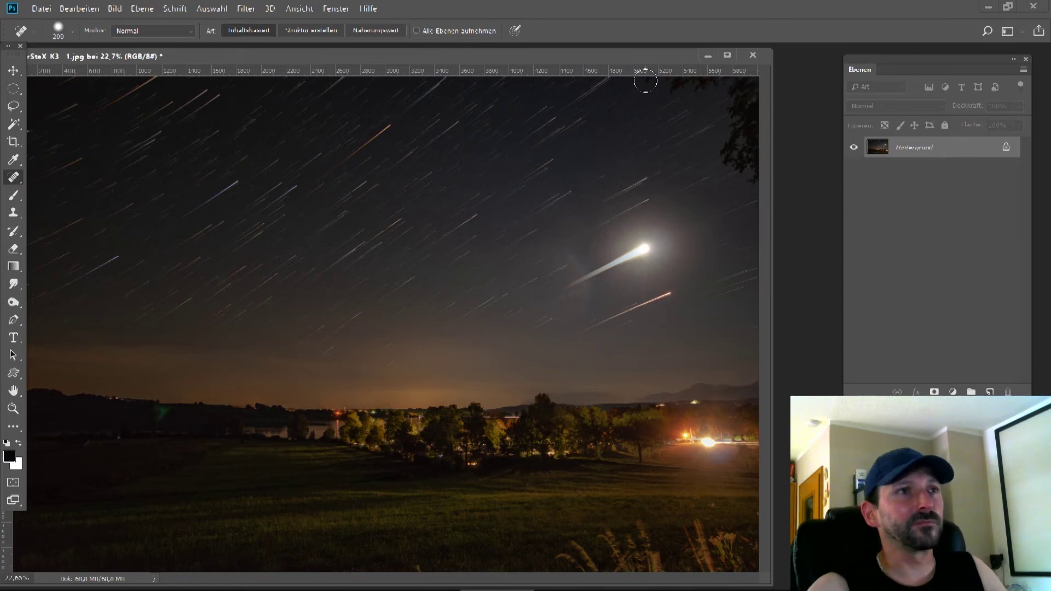
mouse_move(645, 78)
left_mouse_down()
mouse_move(674, 78)
mouse_move(676, 90)
mouse_move(696, 75)
mouse_move(697, 86)
mouse_move(737, 76)
mouse_move(727, 160)
mouse_move(754, 180)
mouse_move(755, 75)
mouse_move(676, 71)
mouse_move(736, 72)
left_mouse_up()
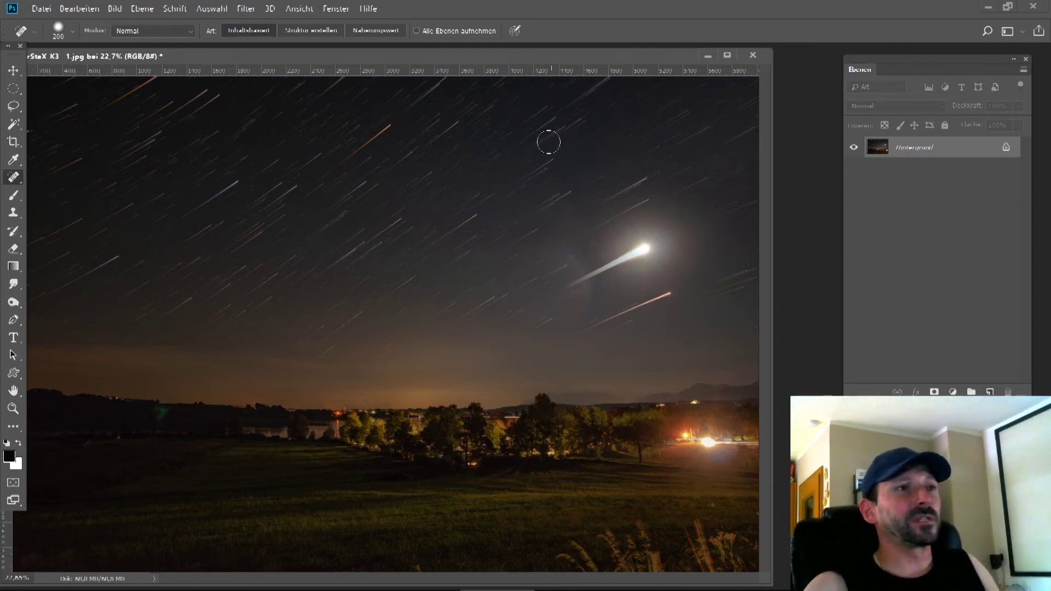
left_click_drag(500, 59, 571, 59)
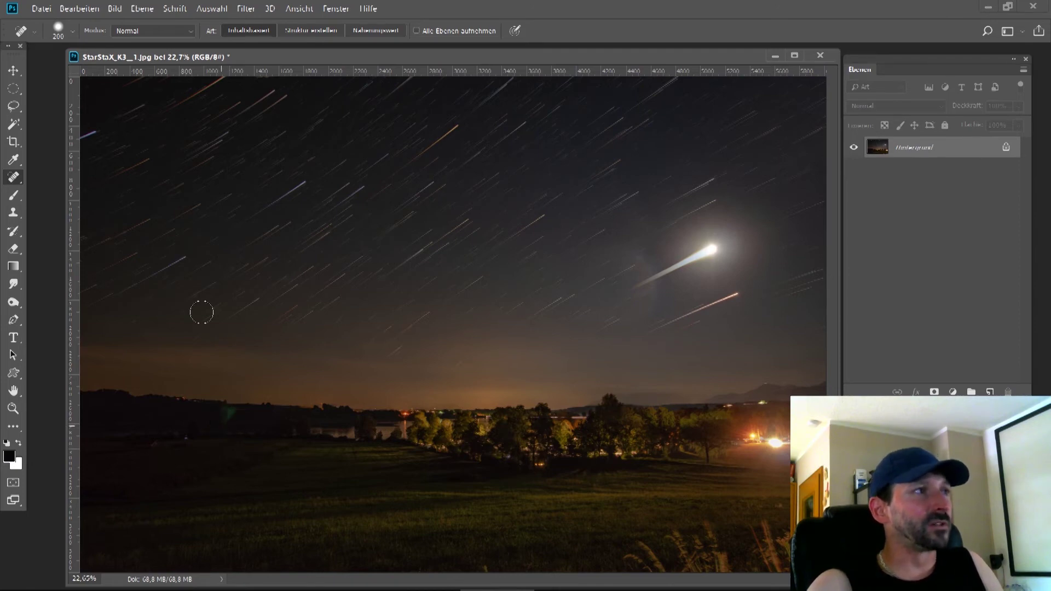
Load the images K3__8100 through K3__8120 from the JPG Startrail folder as layers of one stack
left_click(40, 9)
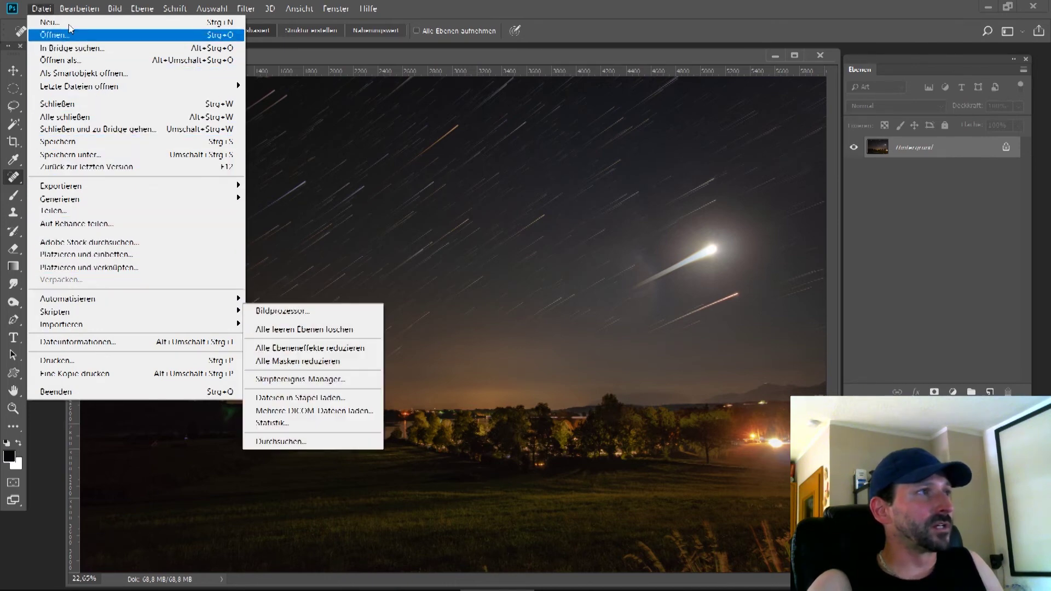
mouse_move(96, 313)
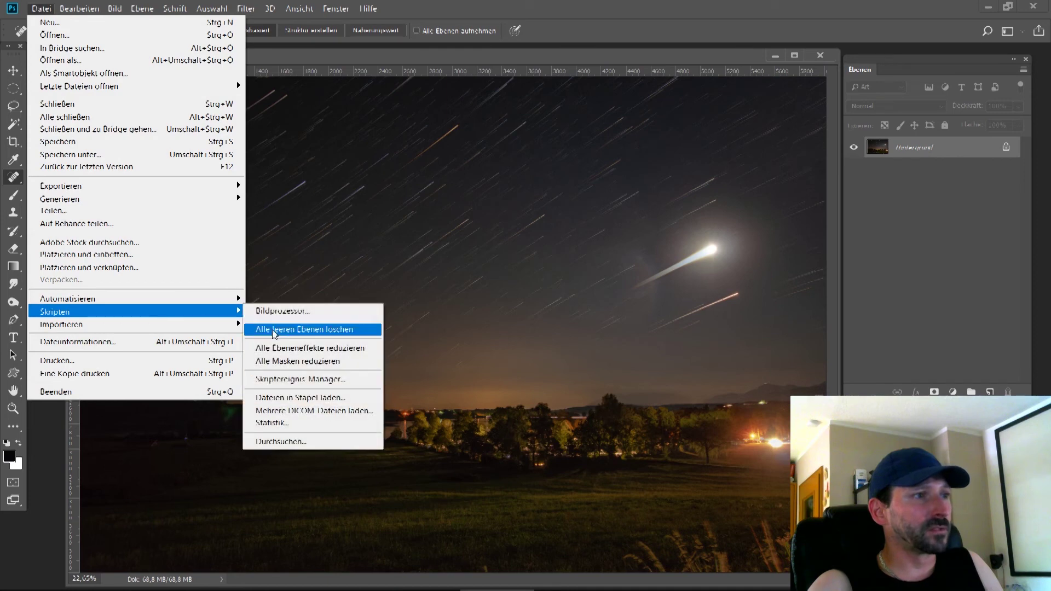
left_click(277, 398)
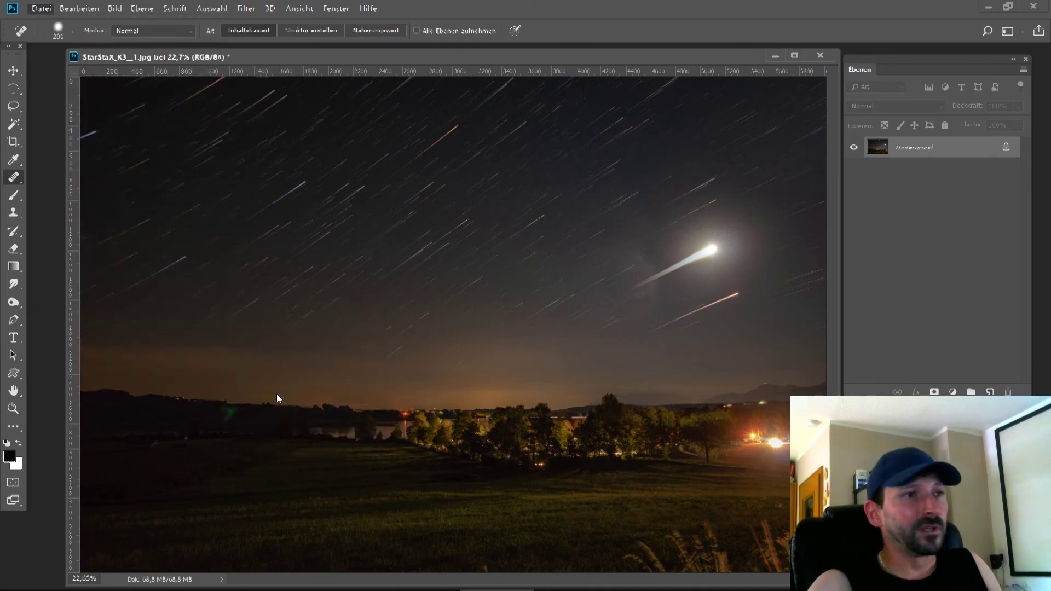
left_click(587, 255)
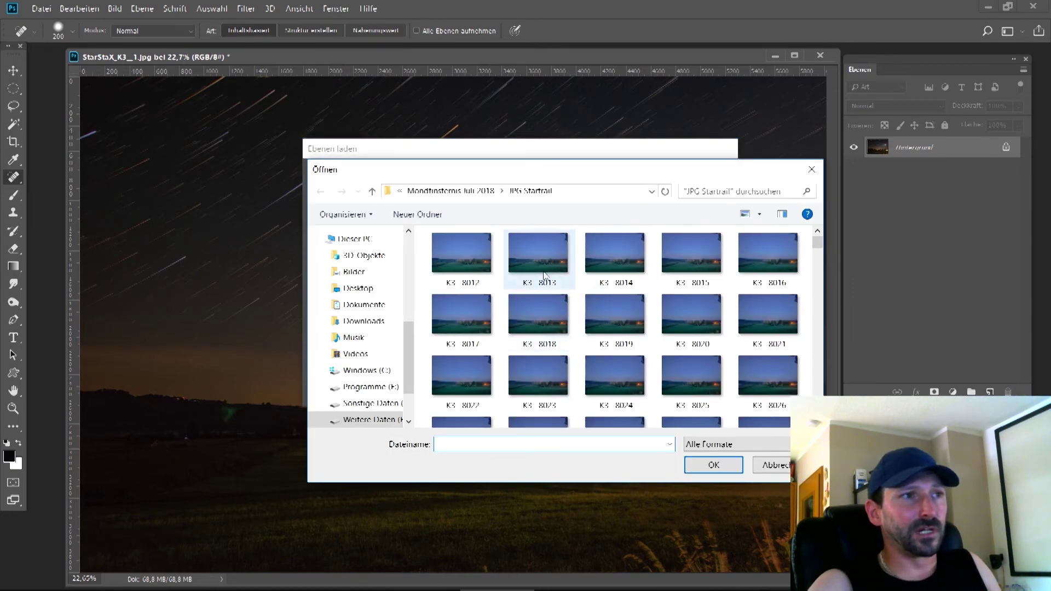
scroll(582, 316, "down", 7)
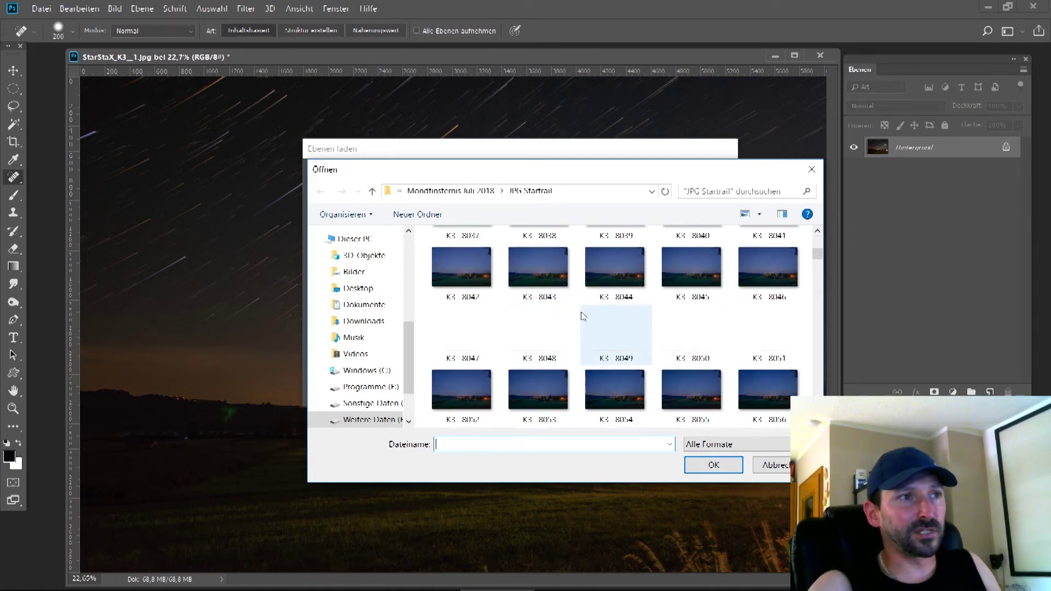
scroll(582, 316, "down", 2)
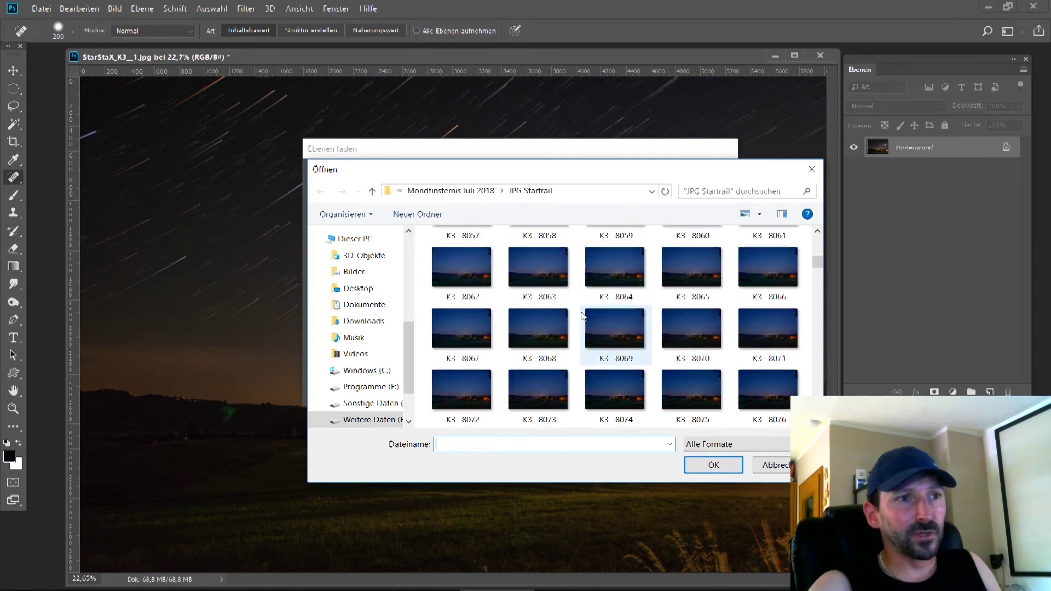
scroll(582, 316, "down", 6)
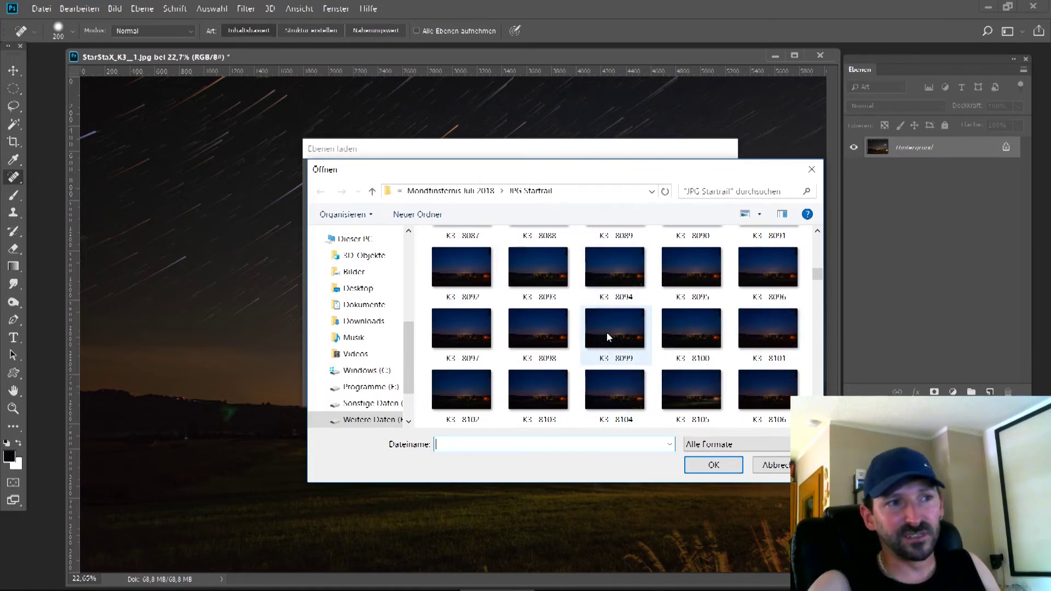
left_click(680, 335)
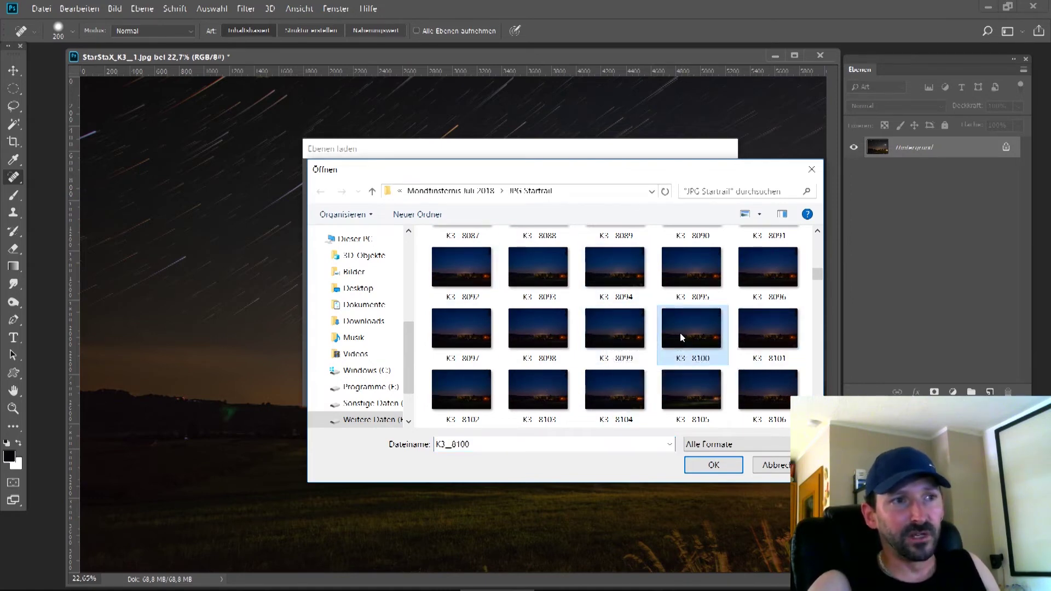
scroll(679, 333, "down", 4)
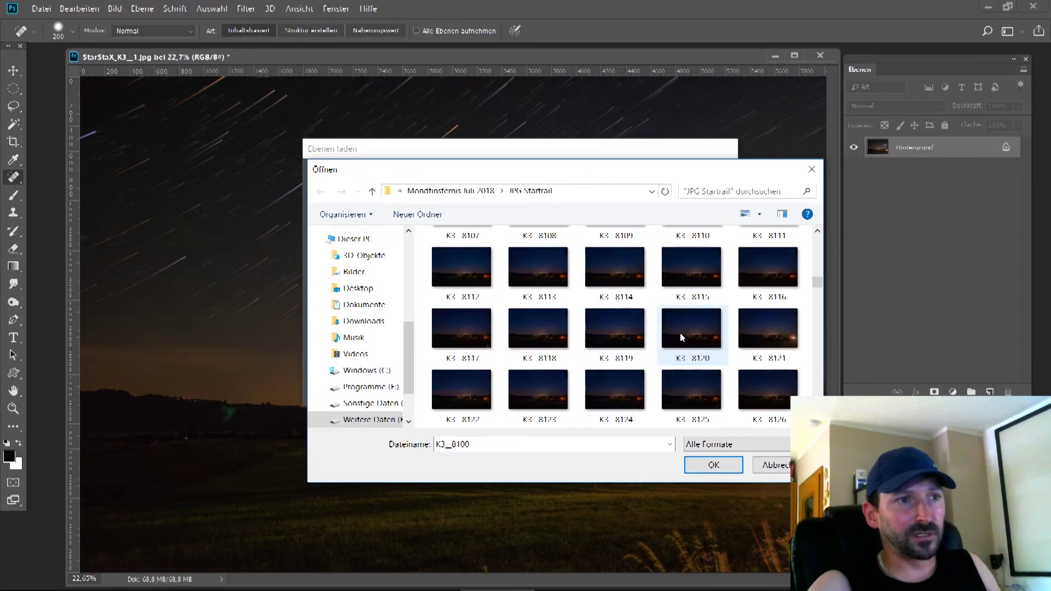
left_click(680, 333, "shift")
left_click(711, 465)
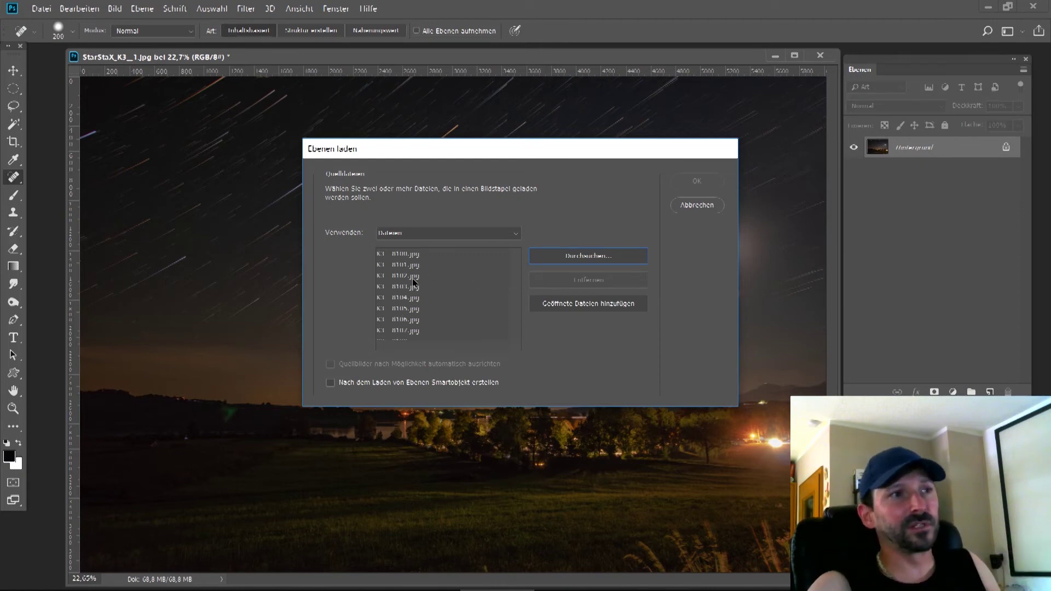
left_click(696, 181)
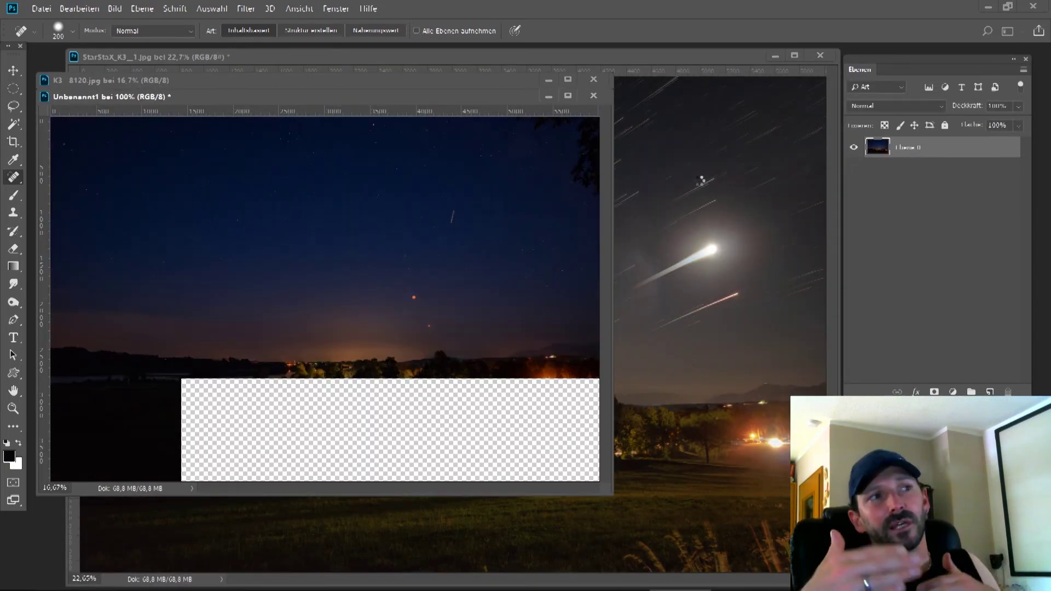
key("ctrl+Tab")
key("ctrl+Tab")
key("ctrl+Tab")
key("ctrl+Tab")
key("ctrl+Tab")
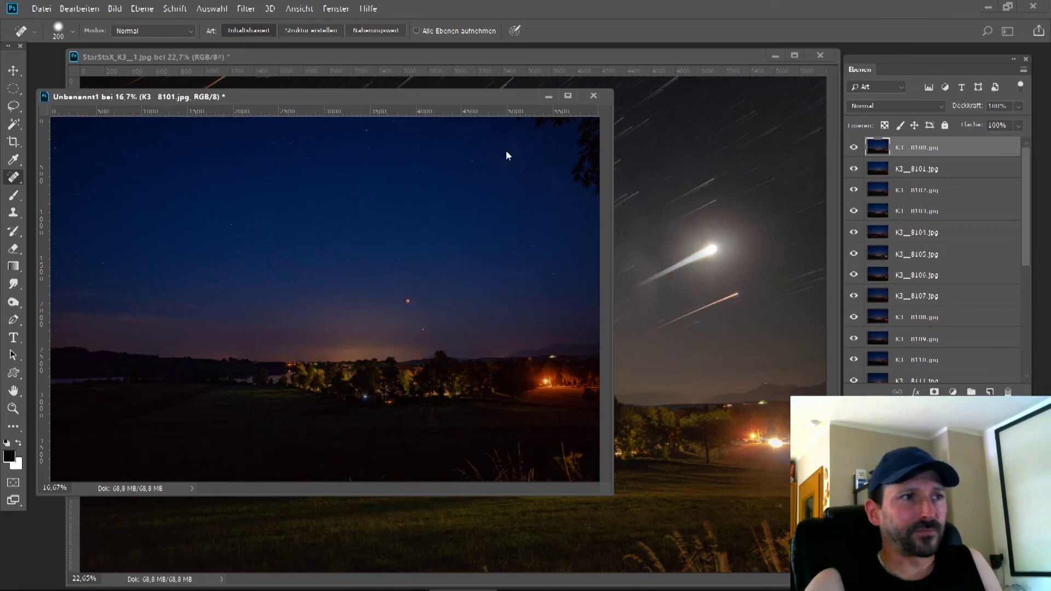
Hide layers K3__8100 to K3__8103 while checking the frames, and delete layers K3__8104 and K3__8105
left_click_drag(461, 98, 547, 98)
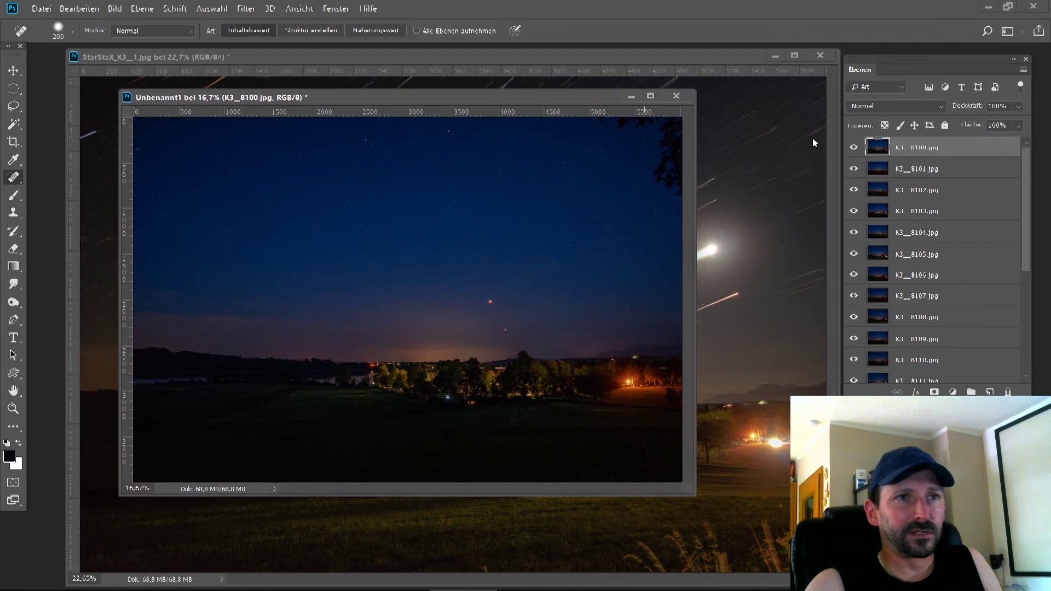
left_click(854, 149)
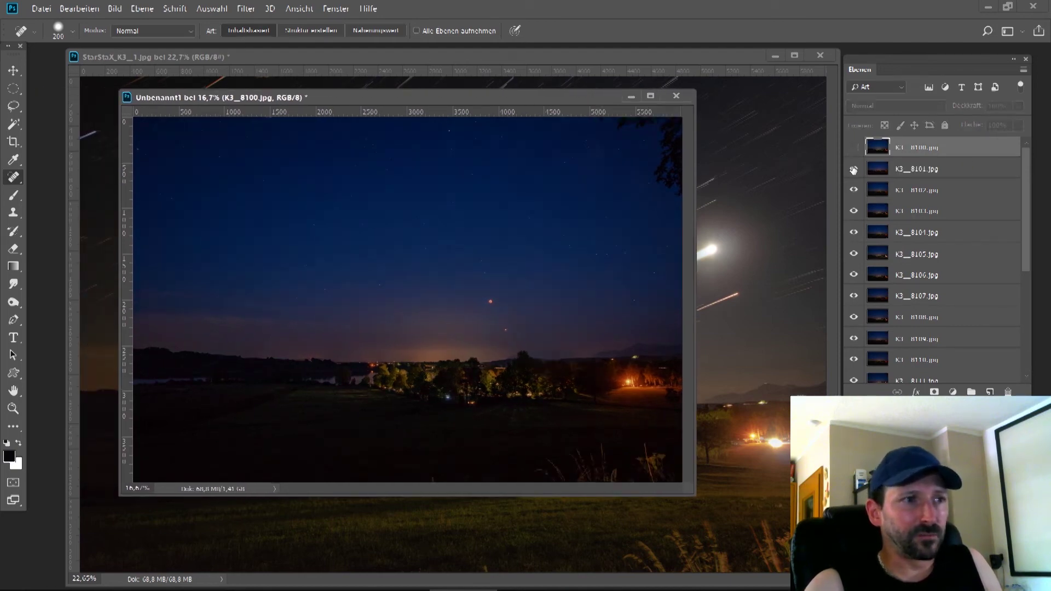
left_click(855, 212)
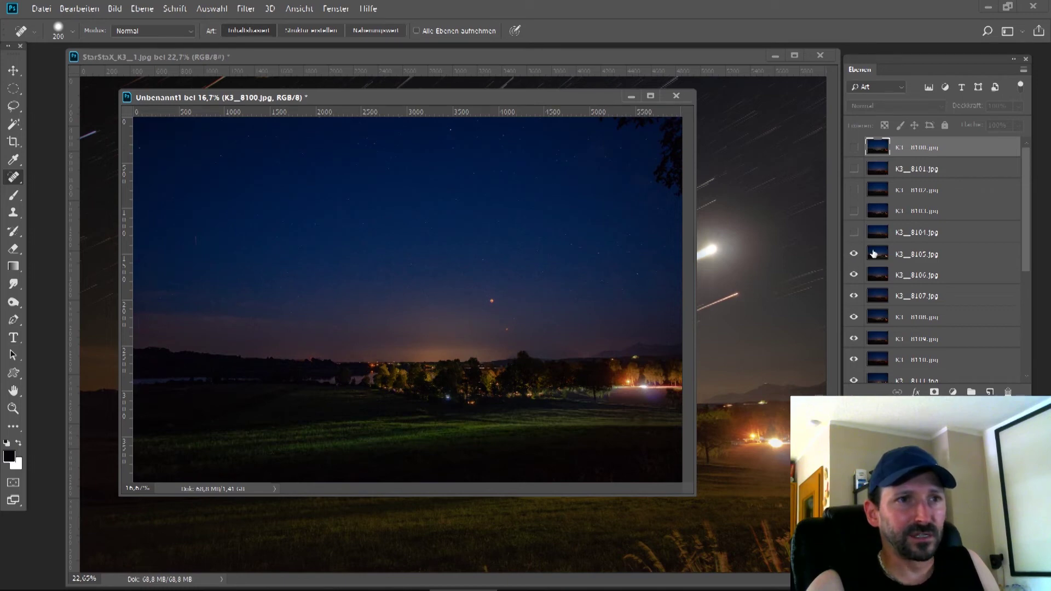
left_click(853, 232)
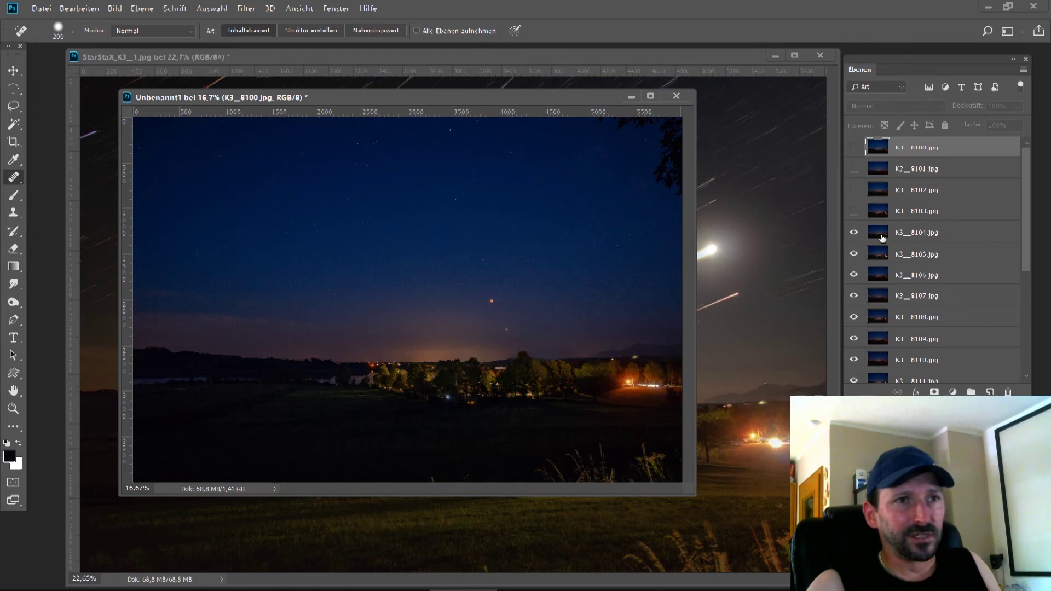
left_click(881, 237)
left_click(901, 253, "shift")
left_click_drag(901, 253, 1007, 392)
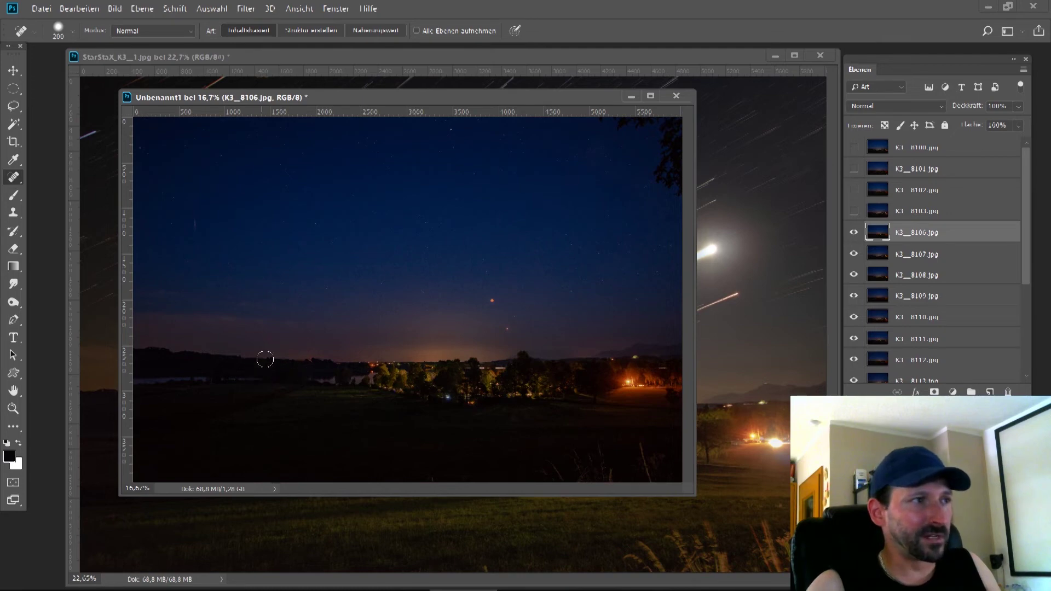
Hide layers K3__8106 and K3__8107, and delete layer K3__8108
left_click(854, 236)
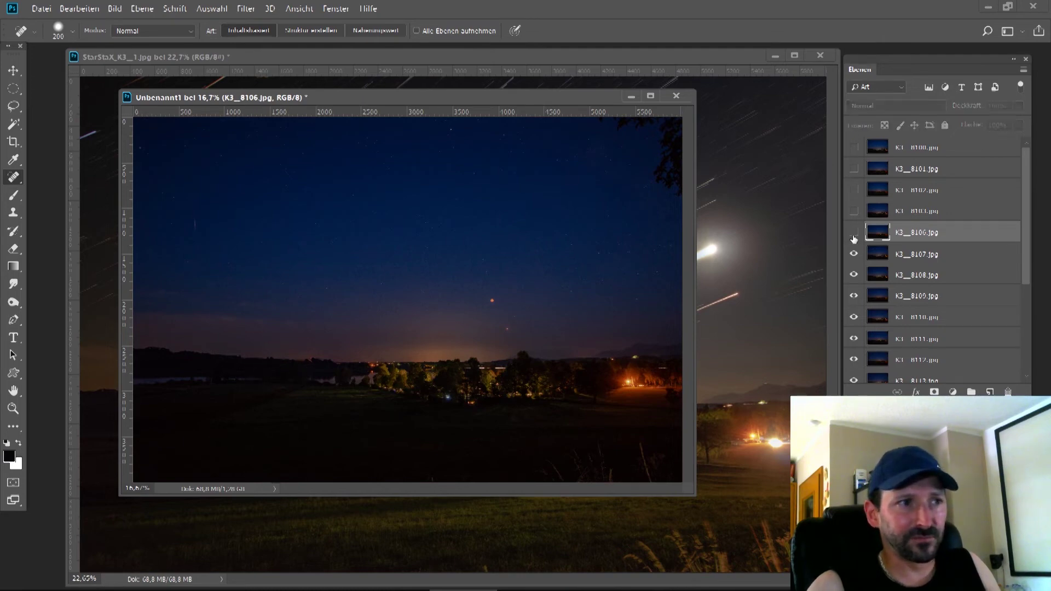
left_click(854, 256)
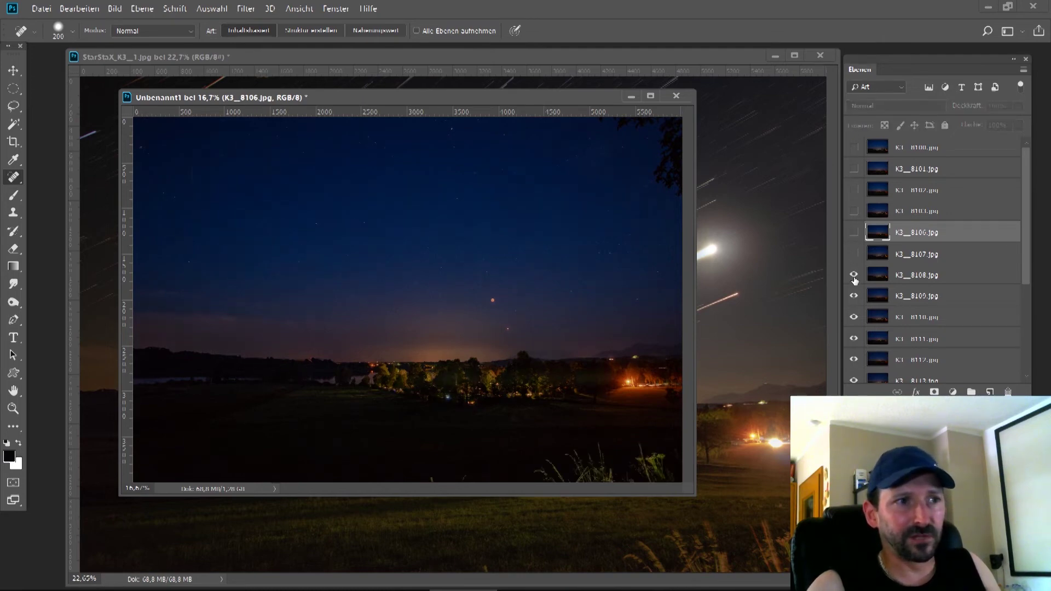
left_click(889, 278)
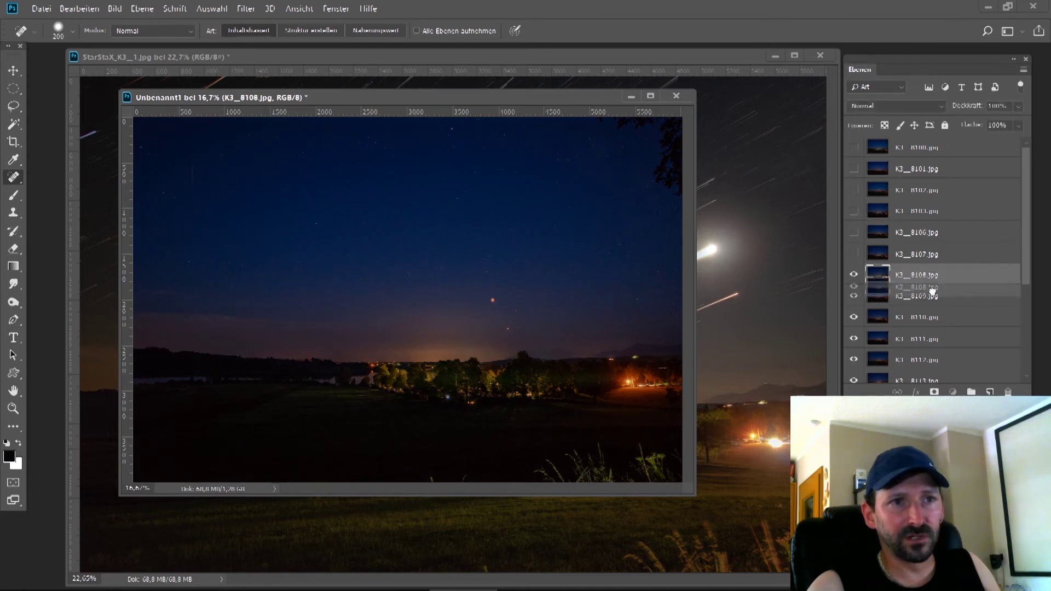
left_click(1008, 391)
Hide layers K3__8109 to K3__8117 one after another to check each frame for unwanted light
left_click(855, 276)
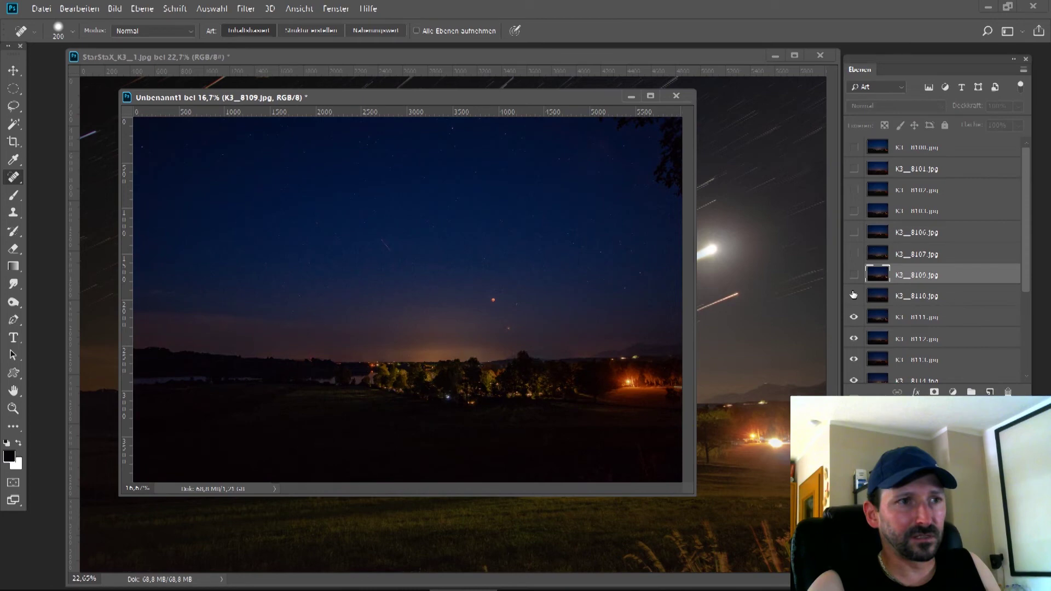
left_click(852, 317)
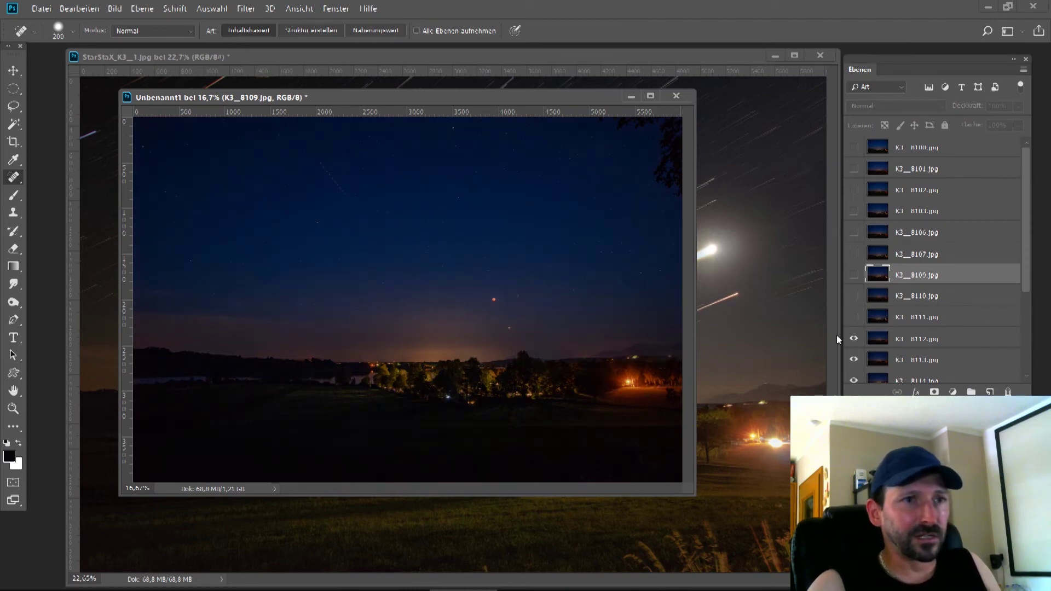
left_click(853, 295)
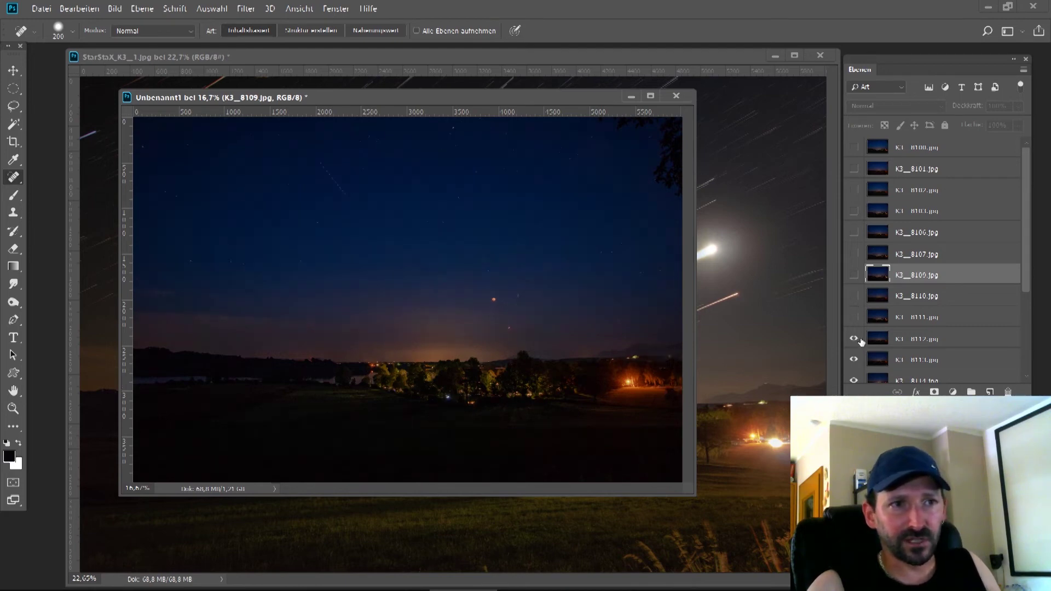
scroll(861, 342, "down", 3)
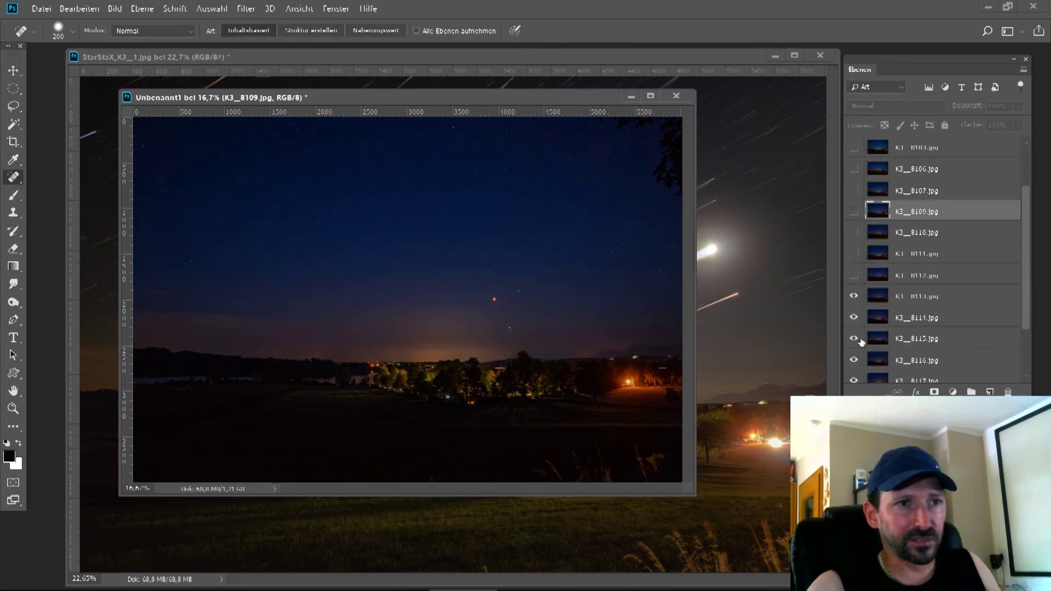
scroll(861, 342, "down", 2)
left_click(853, 253)
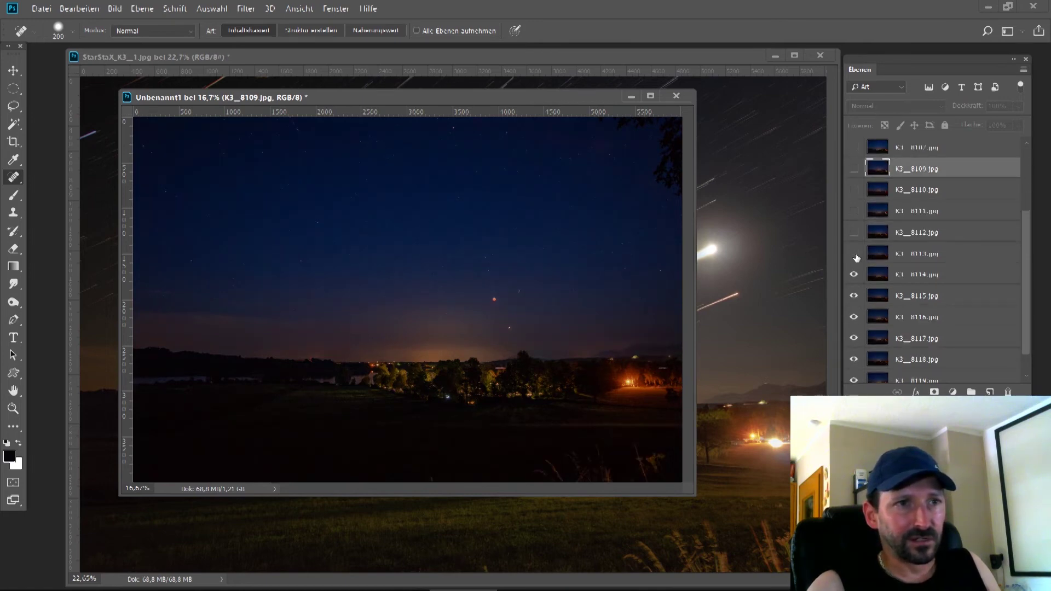
left_click(853, 275)
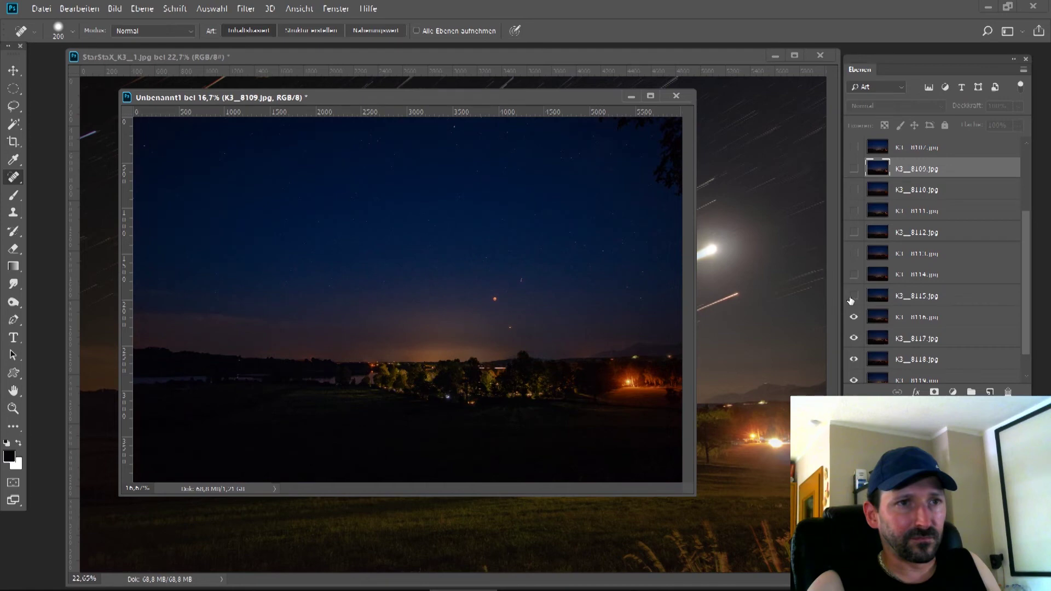
left_click(850, 301)
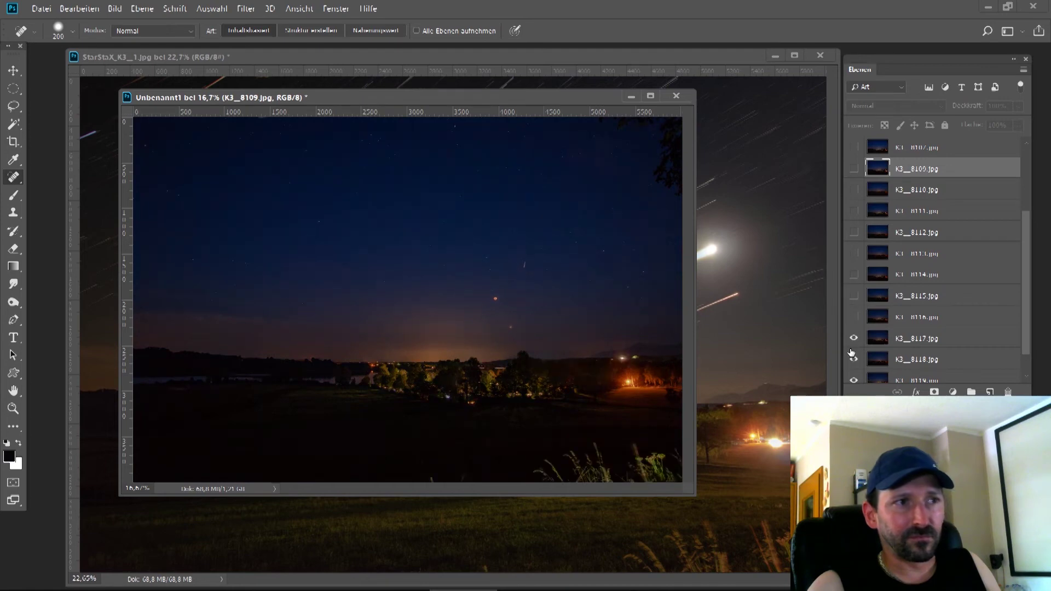
left_click(855, 343)
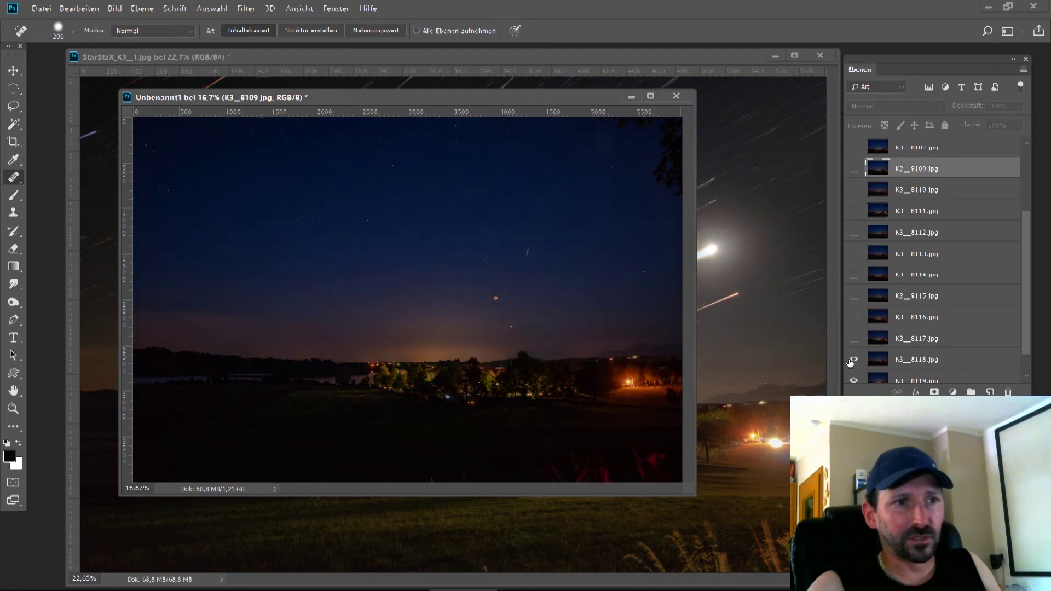
Delete layer K3__8118 and make all remaining frame layers of the stack visible again
left_click(850, 361)
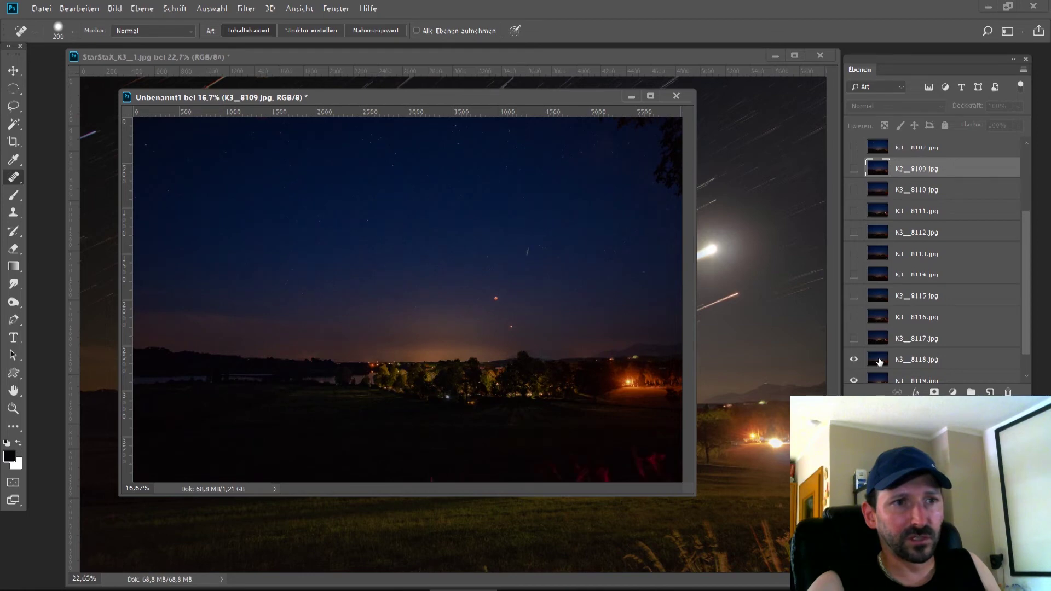
left_click(908, 362)
scroll(976, 382, "down", 1)
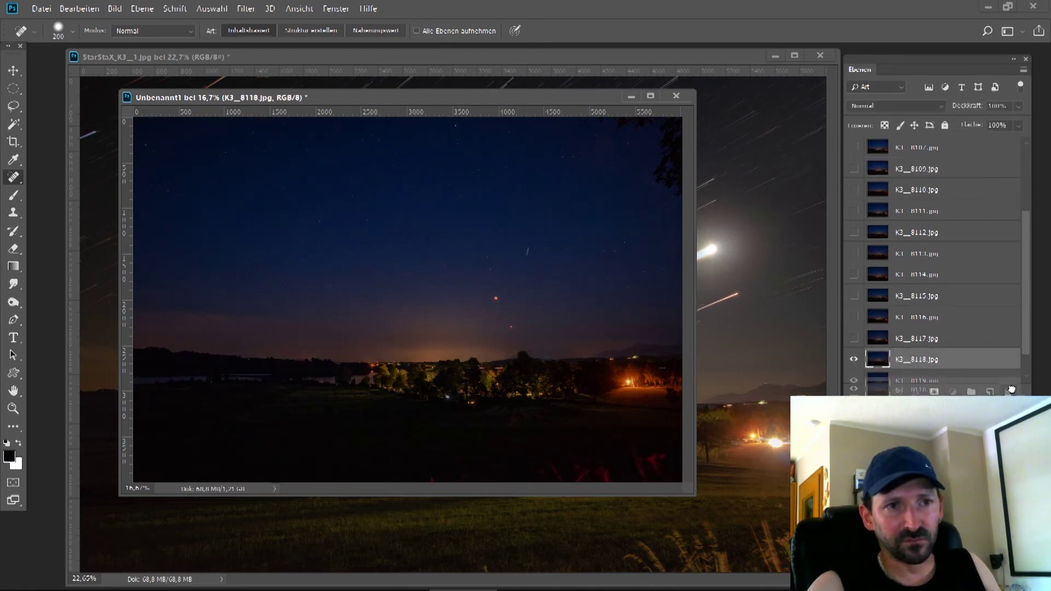
left_click(921, 355)
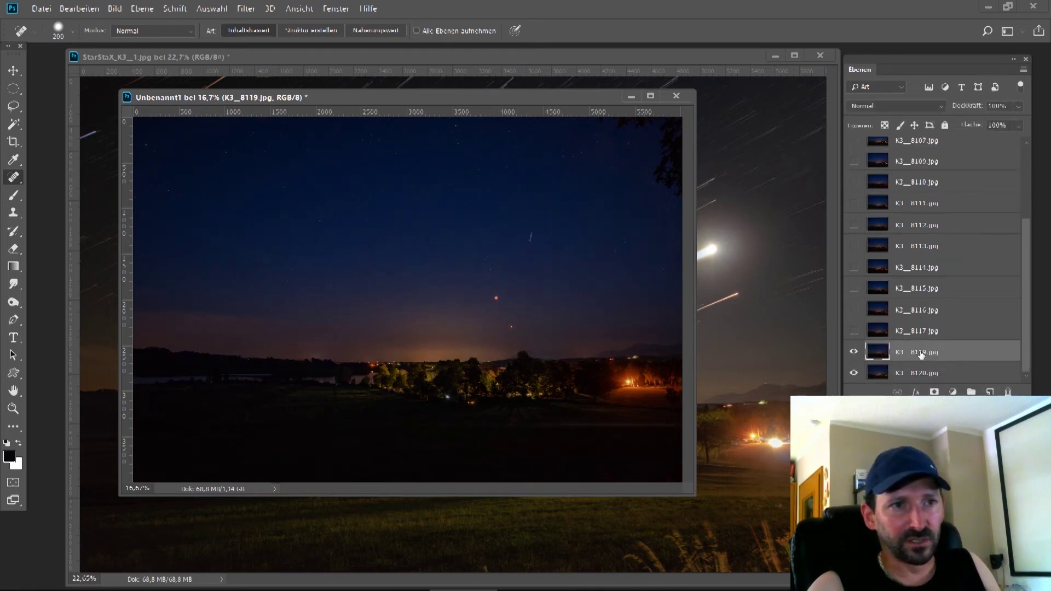
left_click(850, 355)
left_click_drag(850, 355, 848, 131)
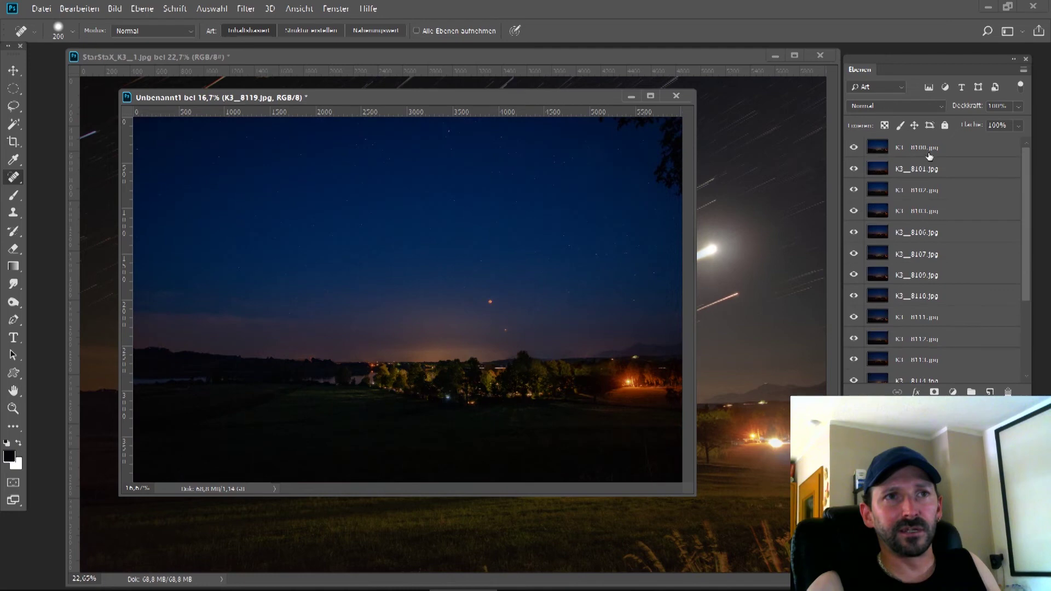
Select all layers from K3__8100 to K3__8120 and convert them into a single smart object
left_click(974, 156)
scroll(1029, 230, "down", 3)
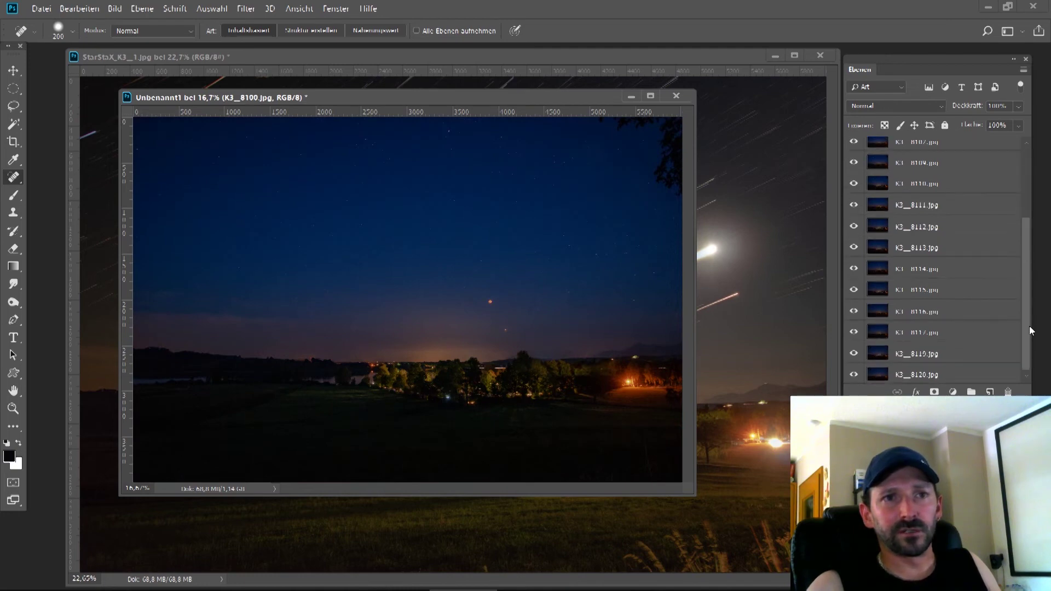
left_click(939, 376, "shift")
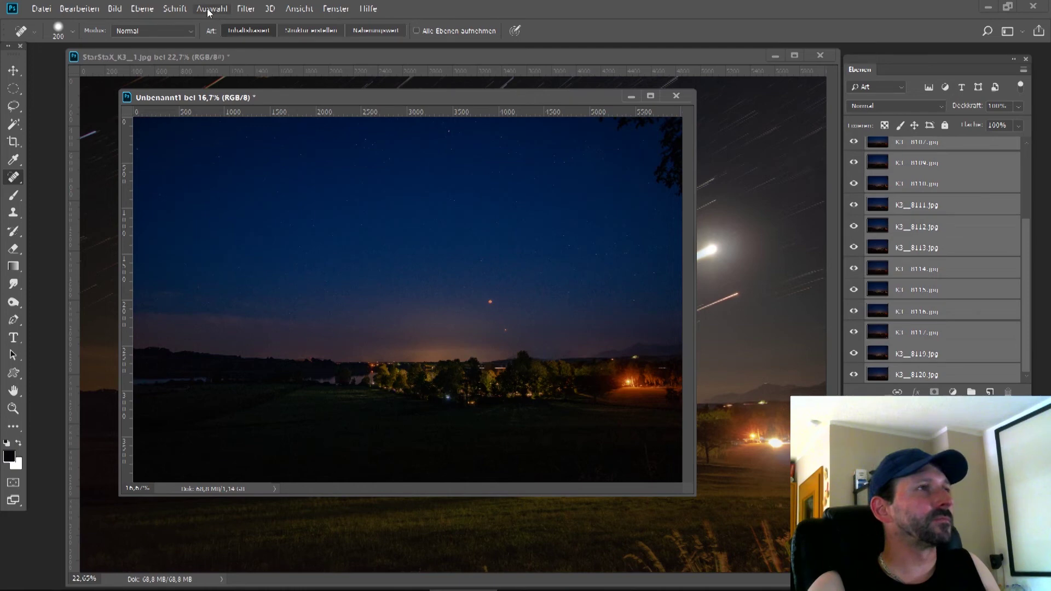
left_click(143, 9)
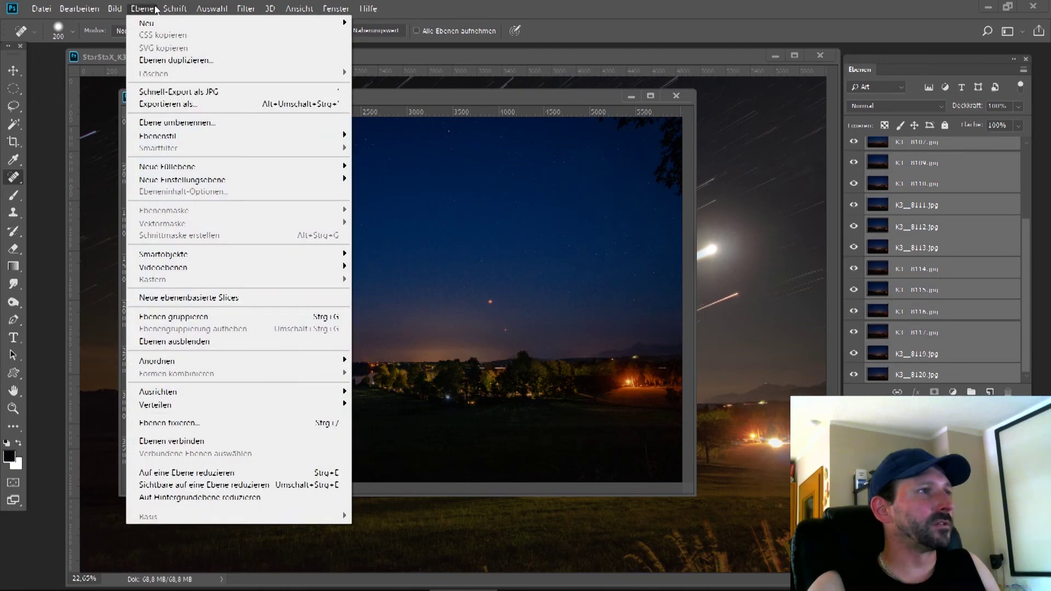
mouse_move(343, 254)
left_click(392, 253)
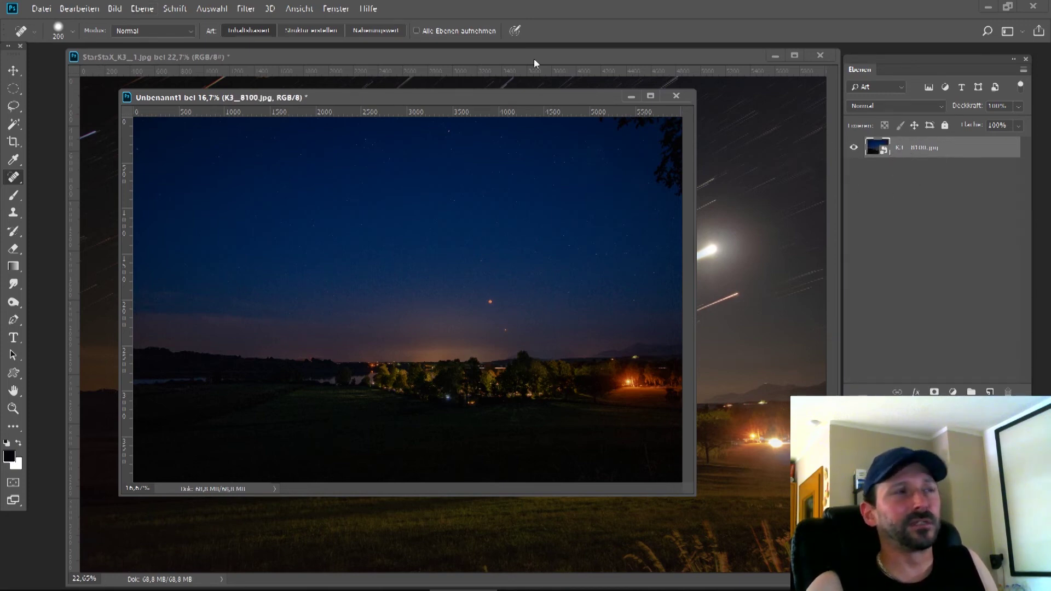
Set the stack mode of the K3__8100.jpg smart object to Median to reduce the image noise
left_click(142, 9)
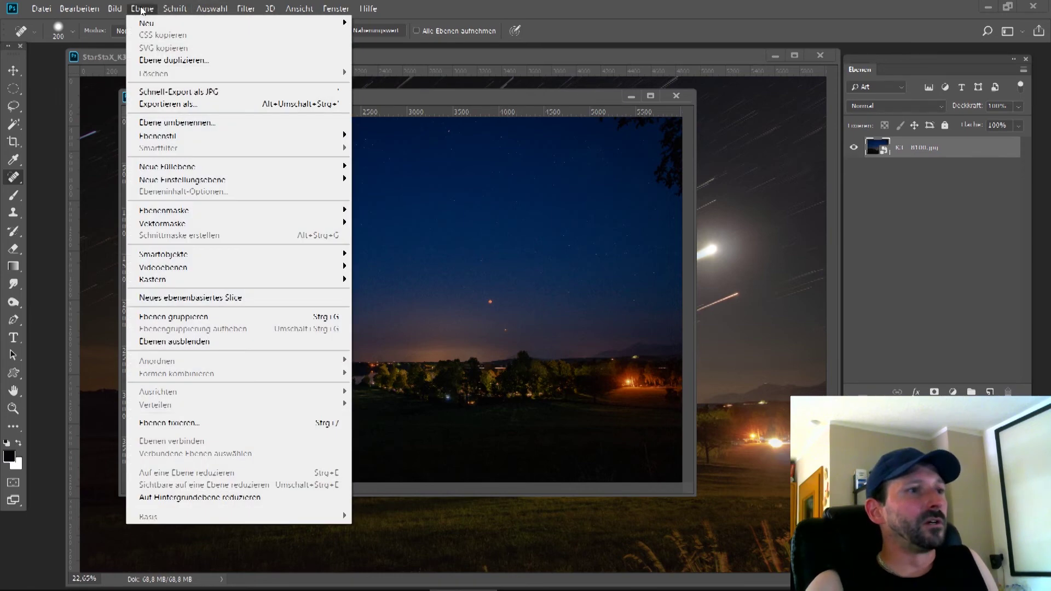
left_click(13, 408)
left_click(378, 376)
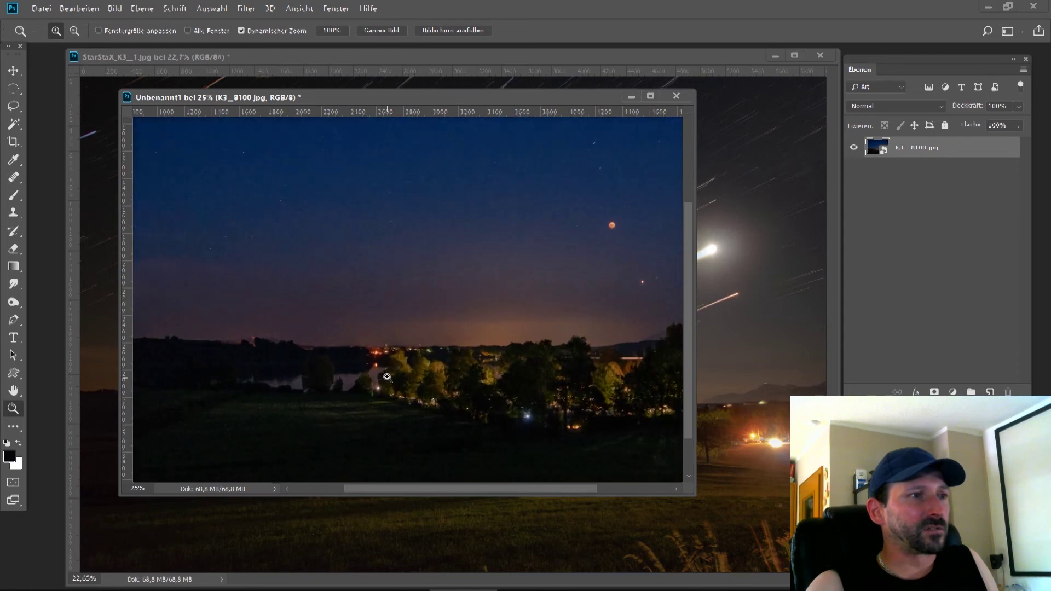
left_click(386, 364)
left_click(397, 346)
left_click(409, 263)
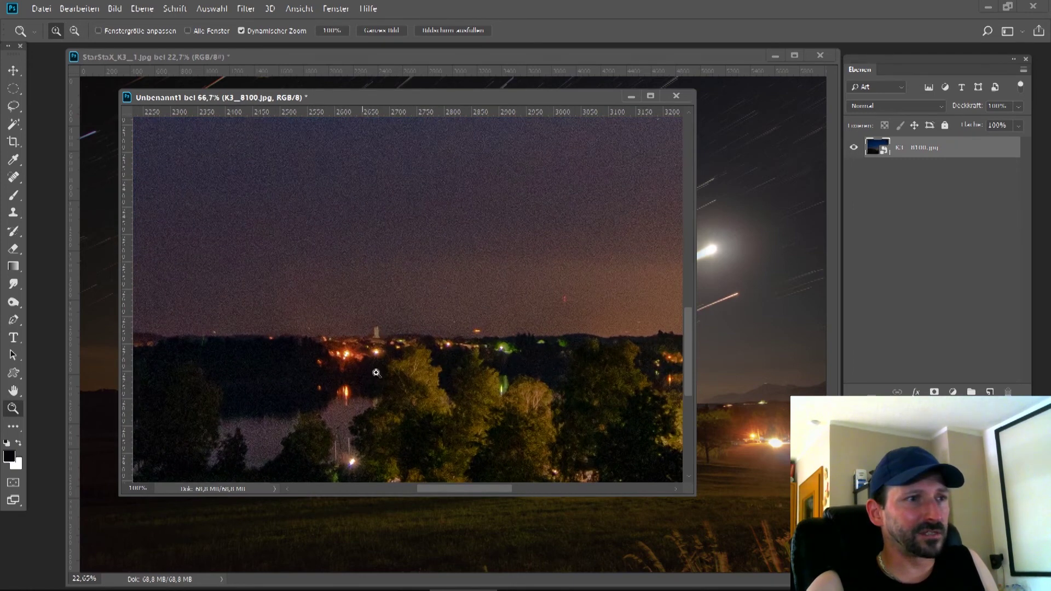
left_click(460, 353)
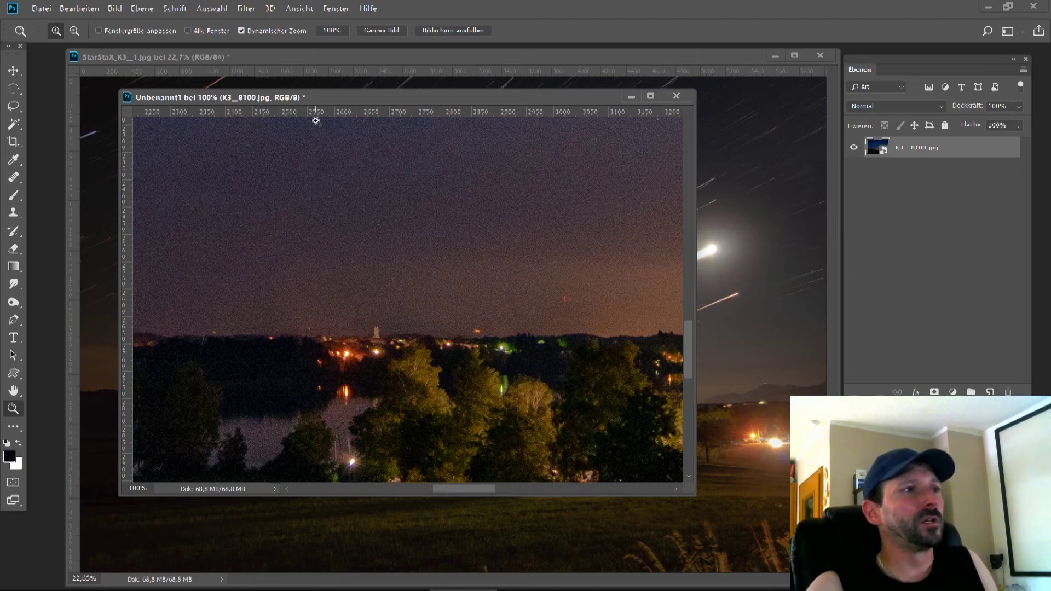
left_click(142, 8)
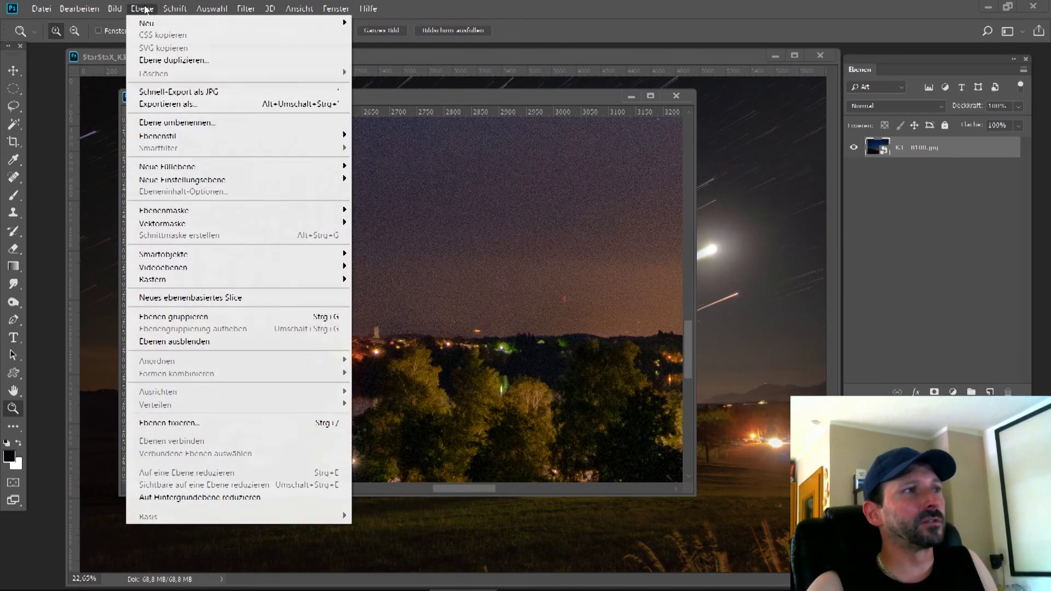
mouse_move(200, 256)
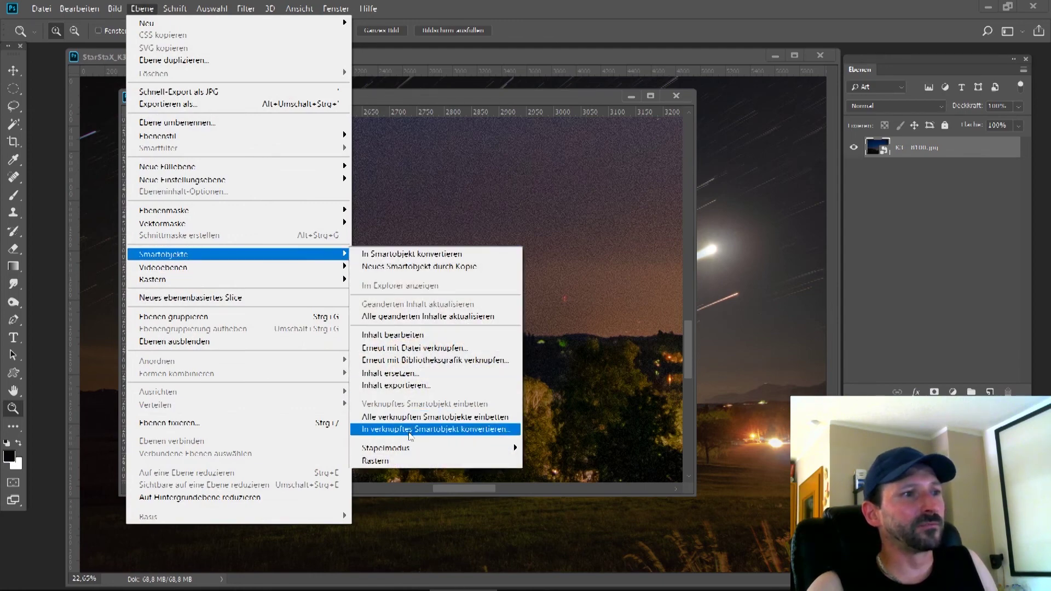
mouse_move(408, 444)
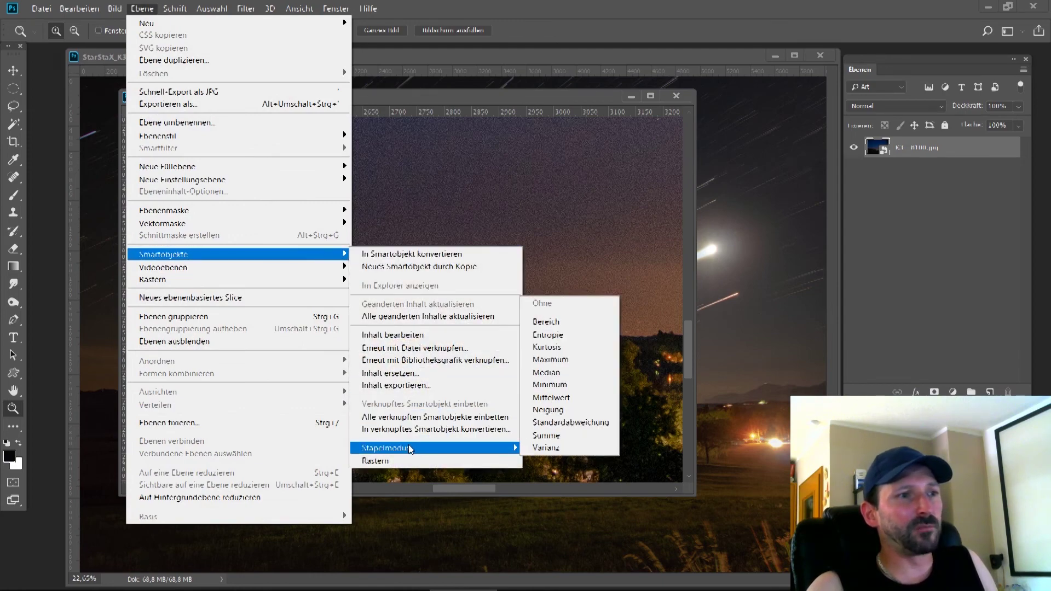
left_click(551, 371)
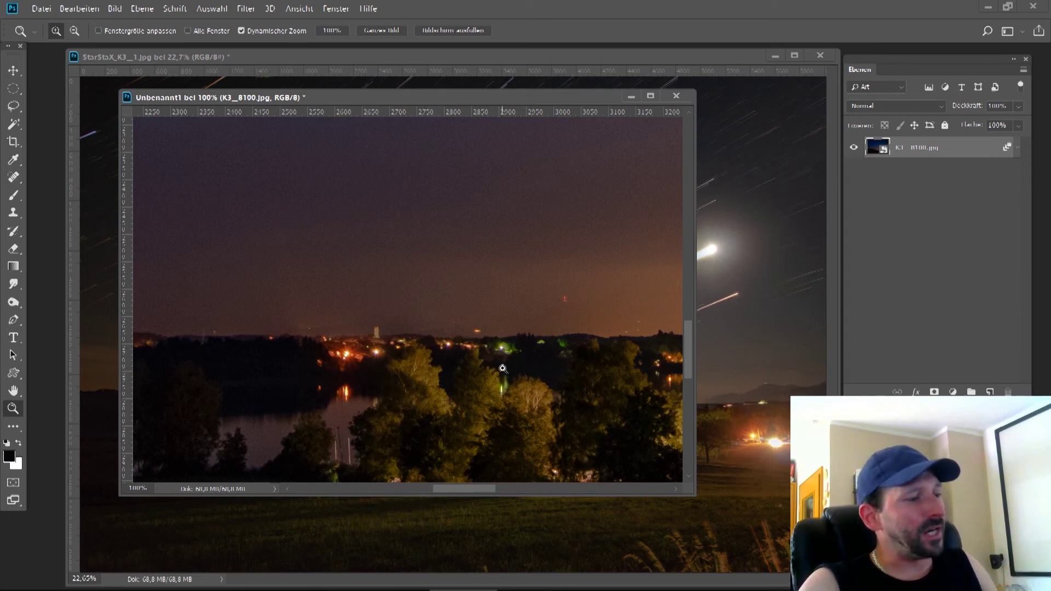
Copy the median-stacked K3__8100.jpg layer into the StarStaX_K3__1.jpg document, aligned to cover the whole star trail image
left_click(470, 354, "alt")
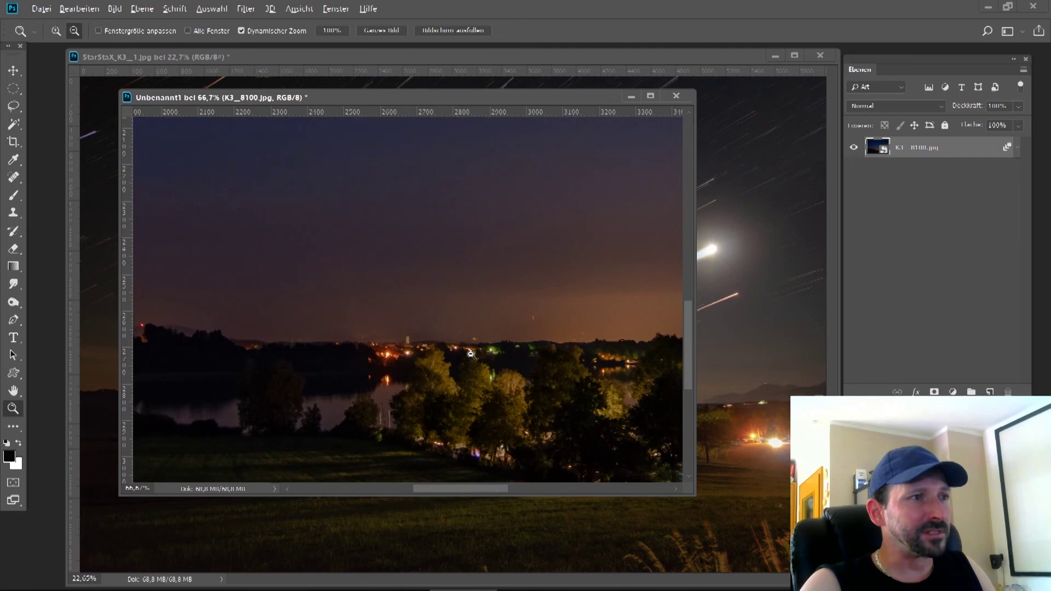
left_click(471, 354, "alt")
left_click(471, 354, "alt")
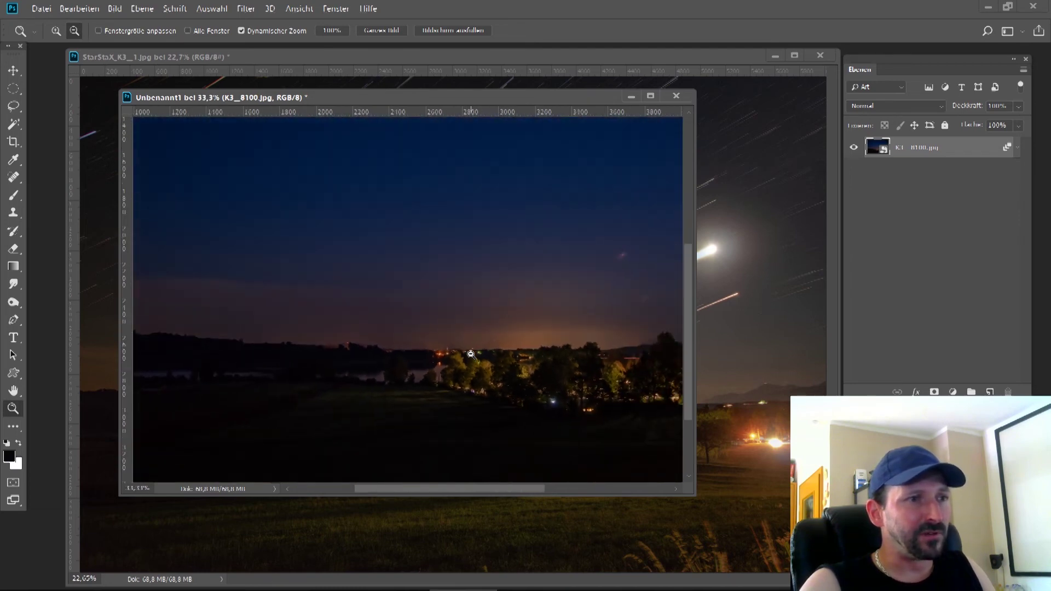
left_click(472, 357, "alt")
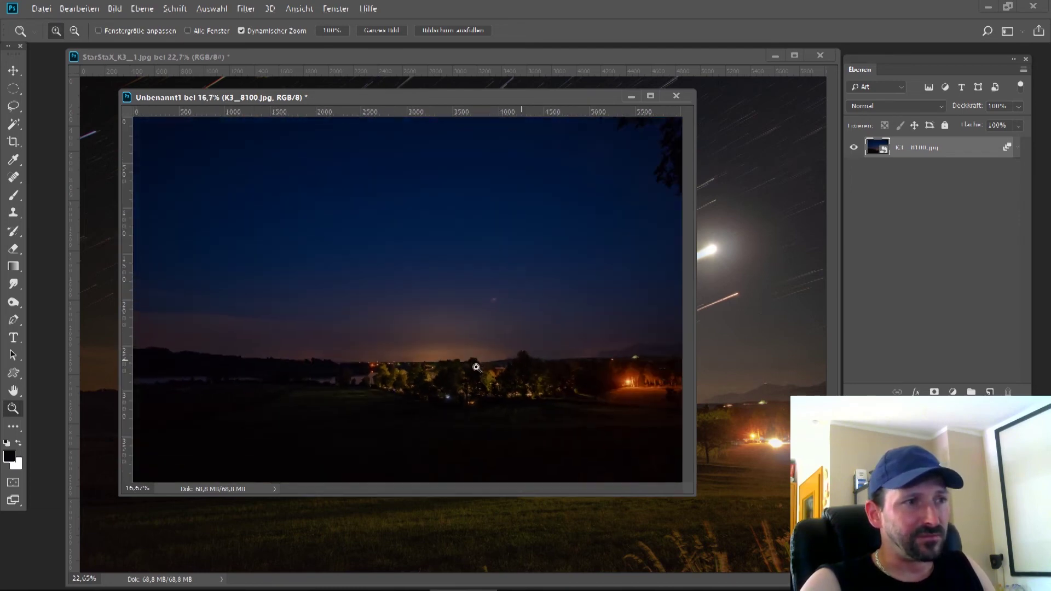
left_click(13, 70)
left_click_drag(169, 105, 509, 180)
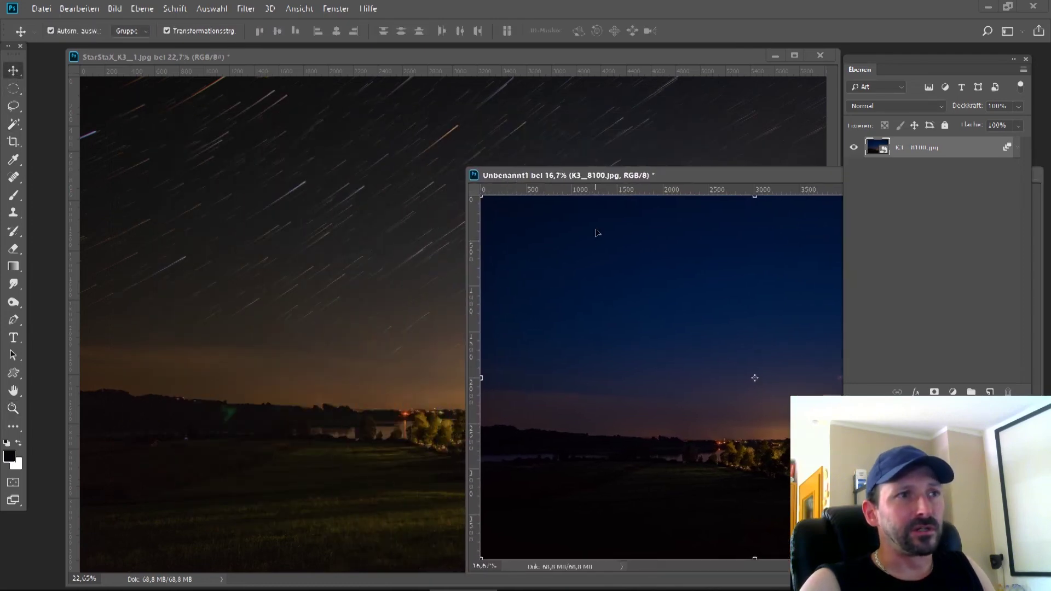
left_click_drag(616, 240, 293, 148)
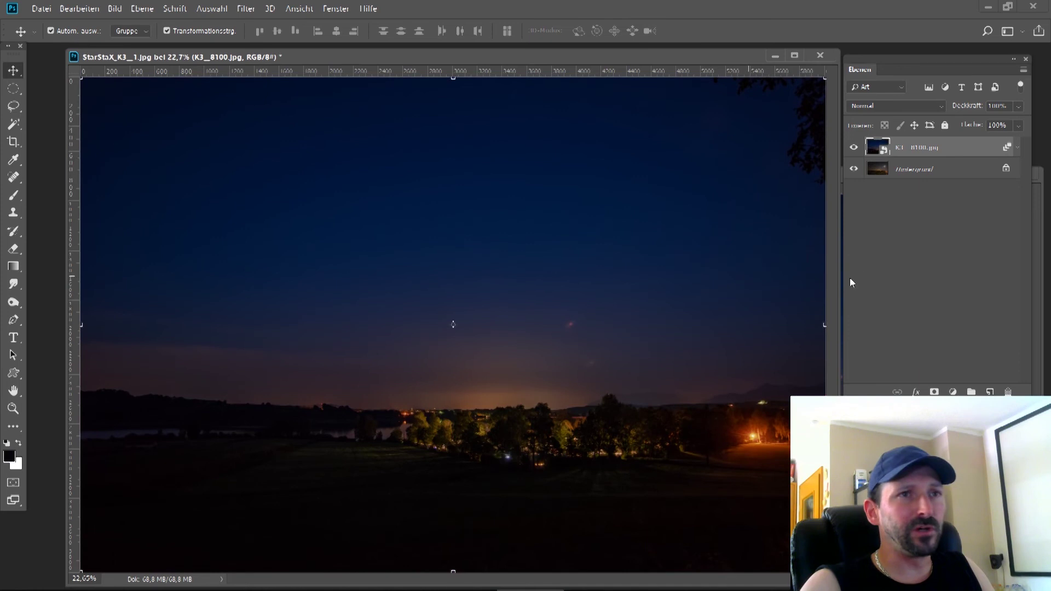
Merge the K3__8100.jpg smart object with a new empty layer and add a white layer mask to the merged layer
left_click(992, 391)
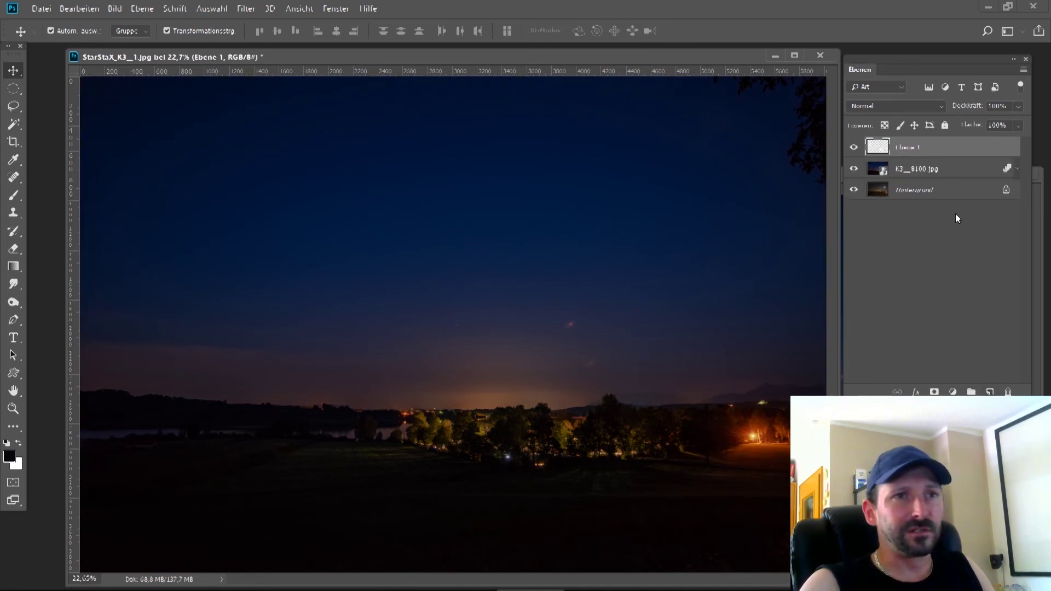
left_click(910, 174)
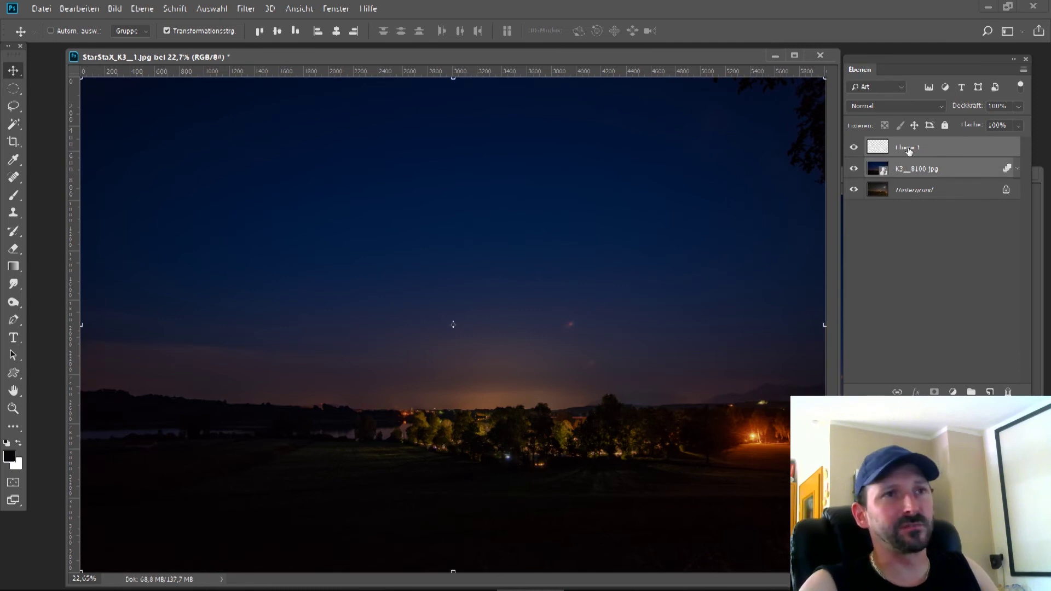
key("ctrl+e")
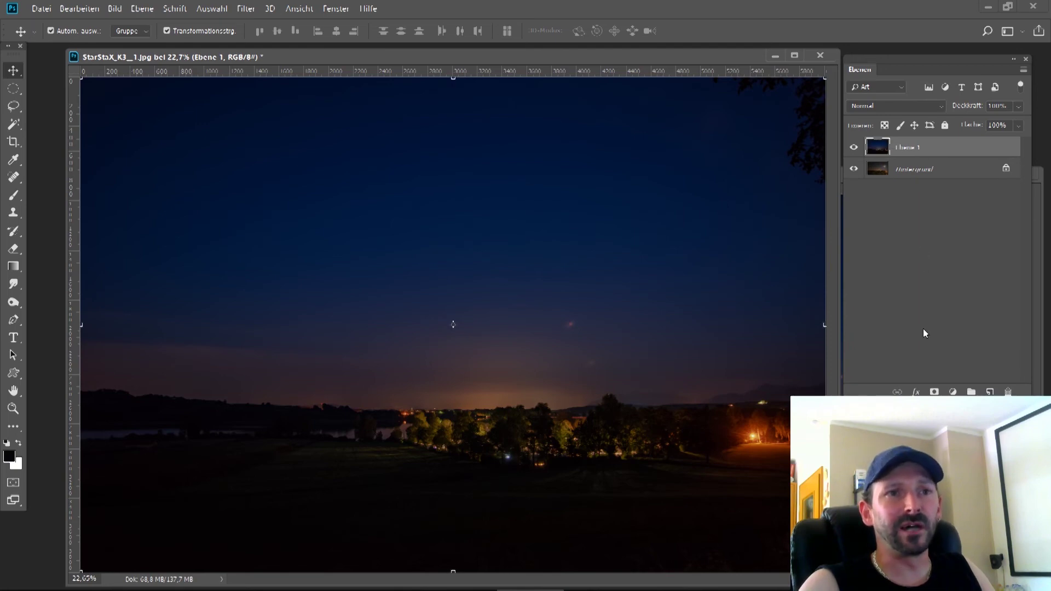
left_click(934, 392)
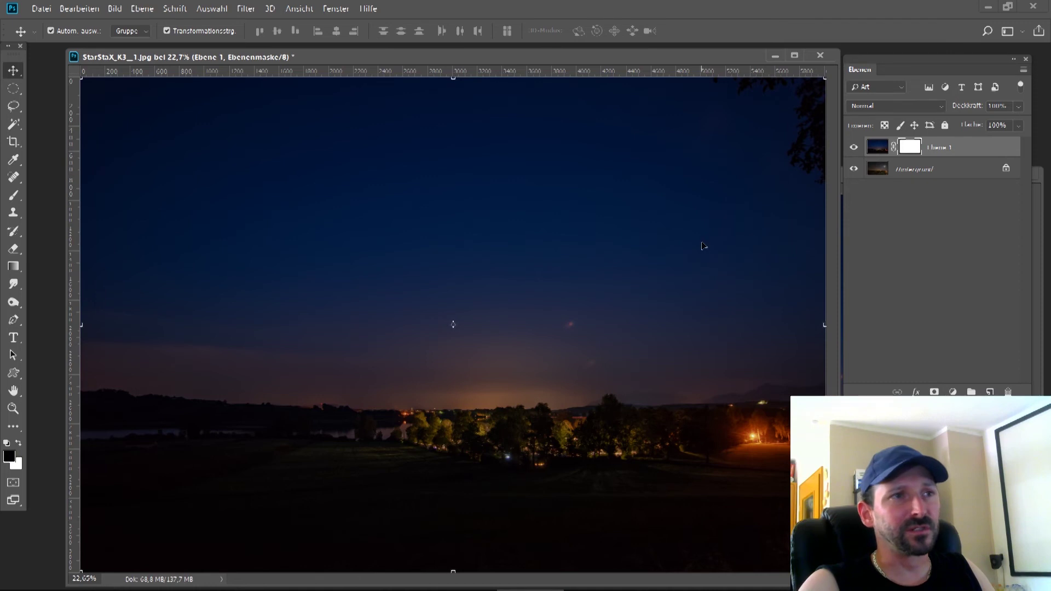
Paint black on the layer mask with a soft 800 px brush at 0% hardness to reveal patches of star trails in the sky
left_click(13, 195)
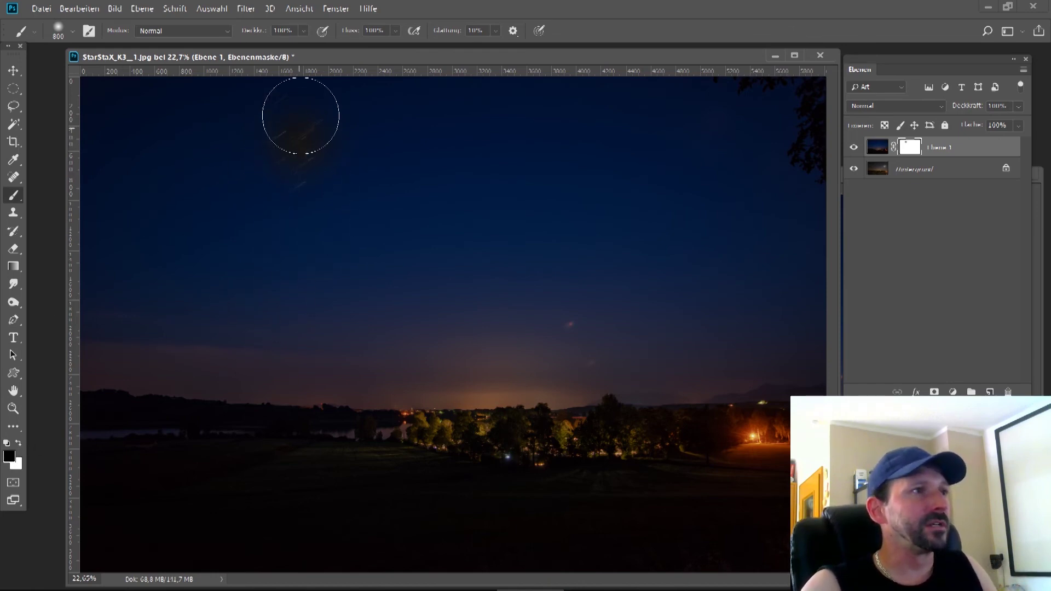
mouse_move(303, 104)
left_mouse_down()
mouse_move(94, 99)
mouse_move(75, 42)
left_mouse_up()
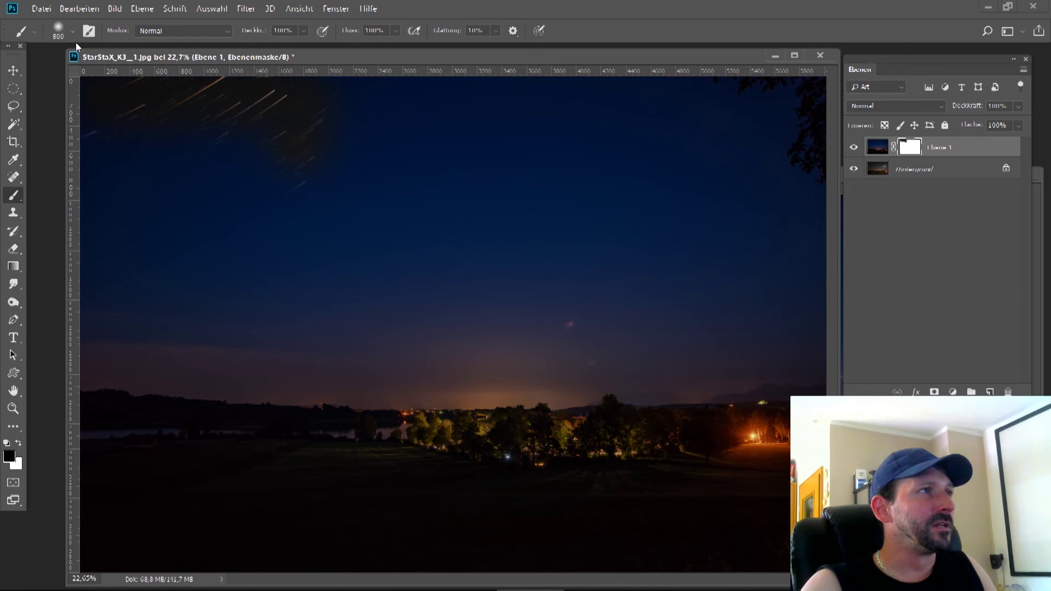
left_click(74, 34)
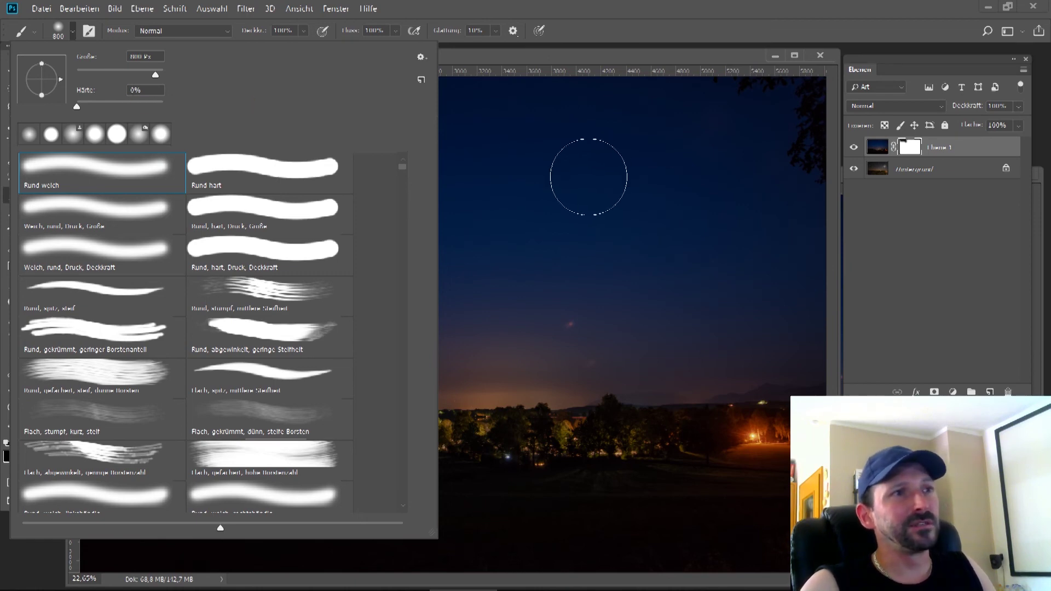
left_click(588, 176)
left_click(589, 174)
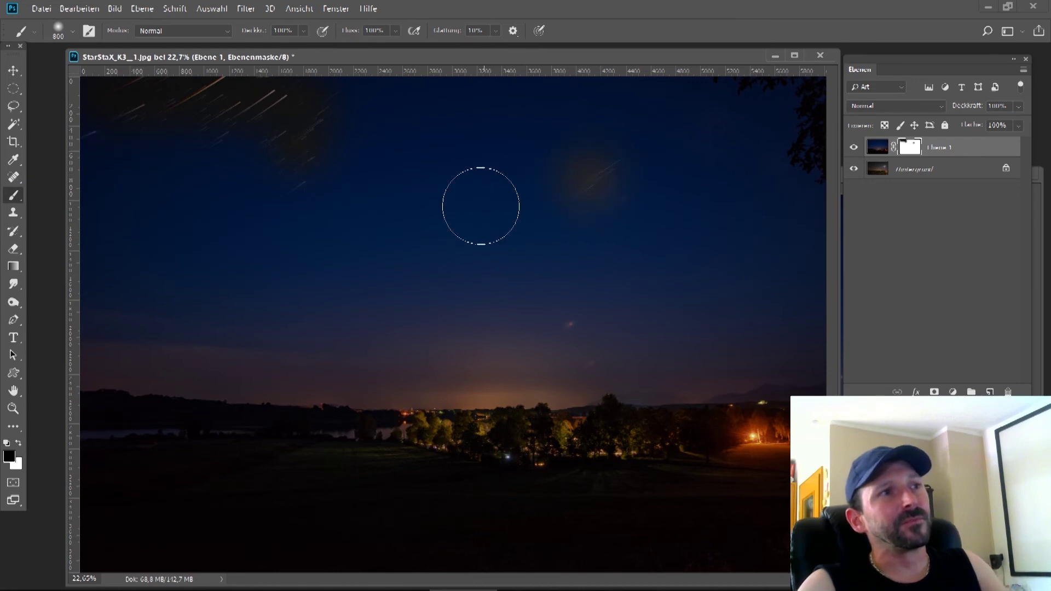
left_click(469, 215)
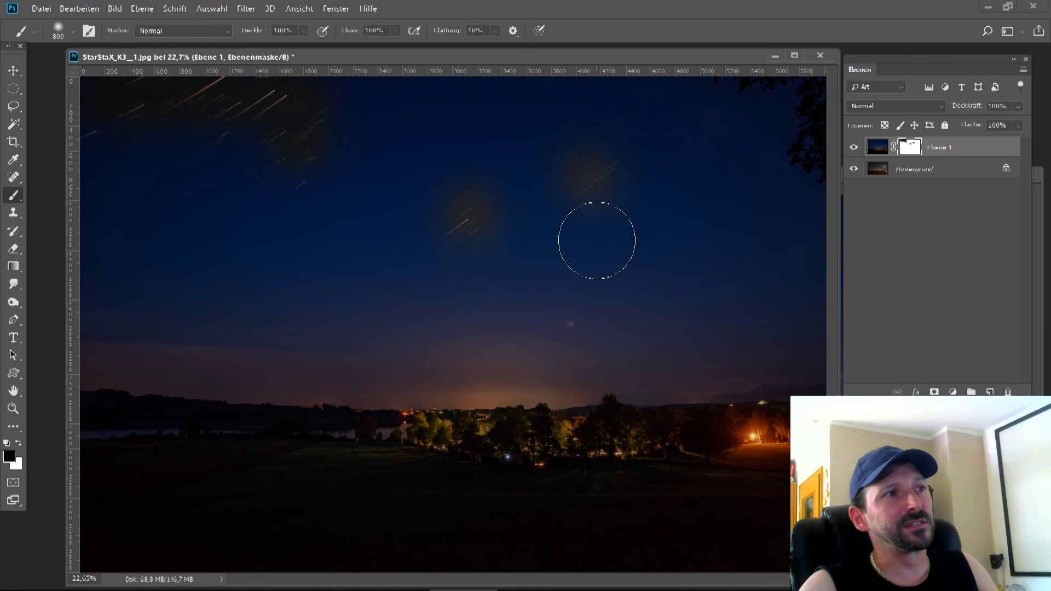
Set the brush hardness to 100% and paint four hard-edged black spots on the mask across the sky
left_click(72, 32)
left_click(134, 90)
type("100")
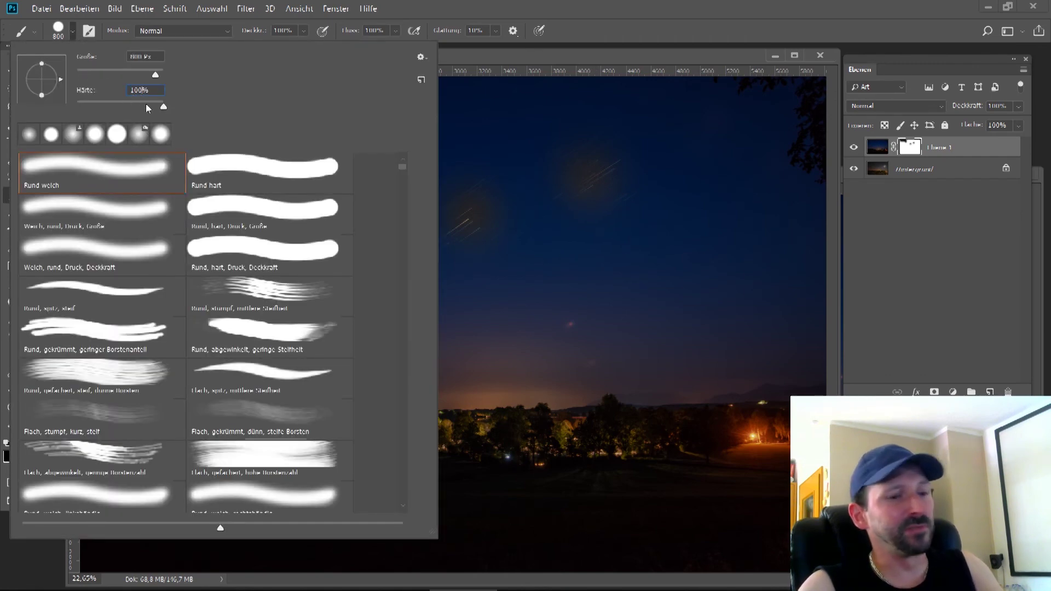
key("Return")
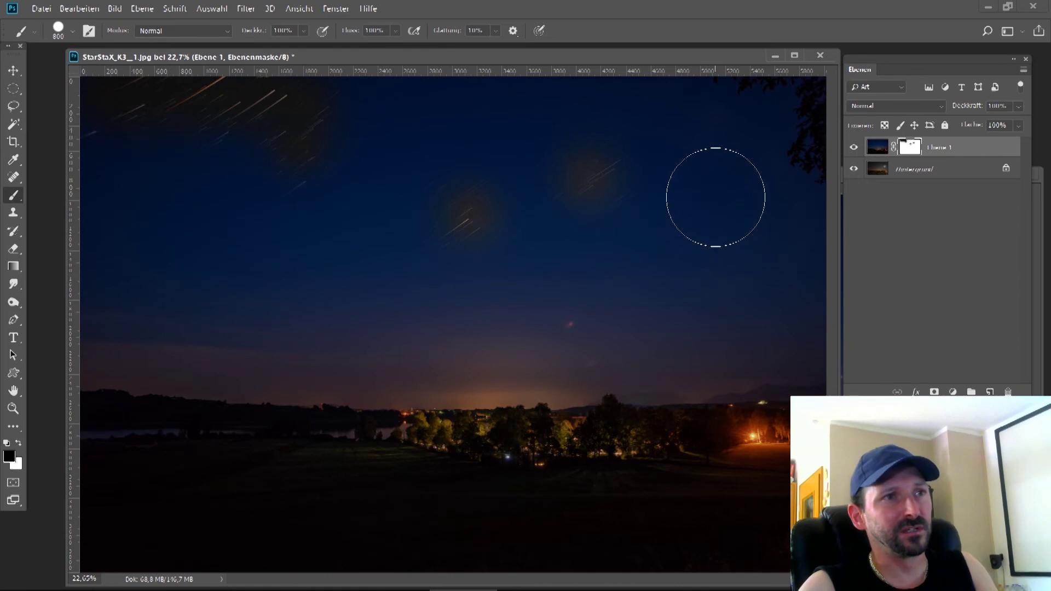
left_click(715, 197)
left_click(484, 127)
left_click(591, 149)
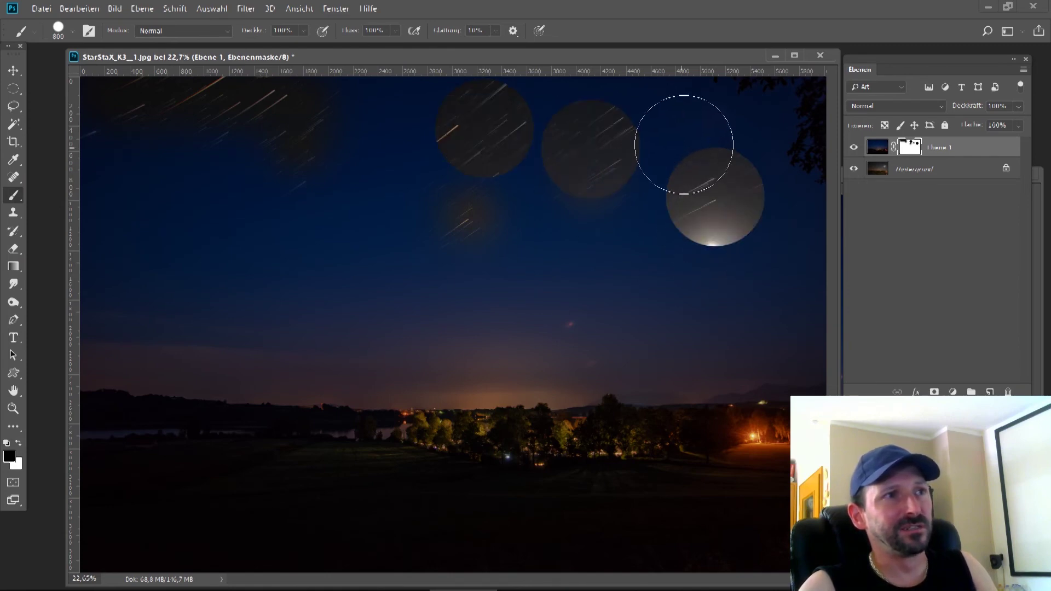
left_click(324, 206)
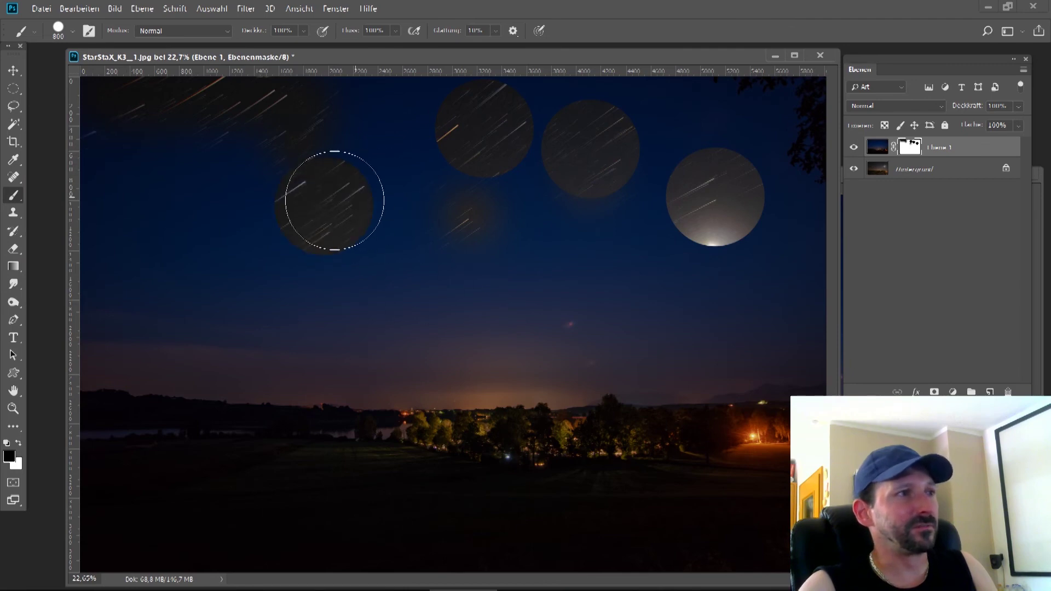
Set the brush hardness to 0% and paint black on the Ebene 1 mask across the whole sky down to the horizon
left_click(73, 31)
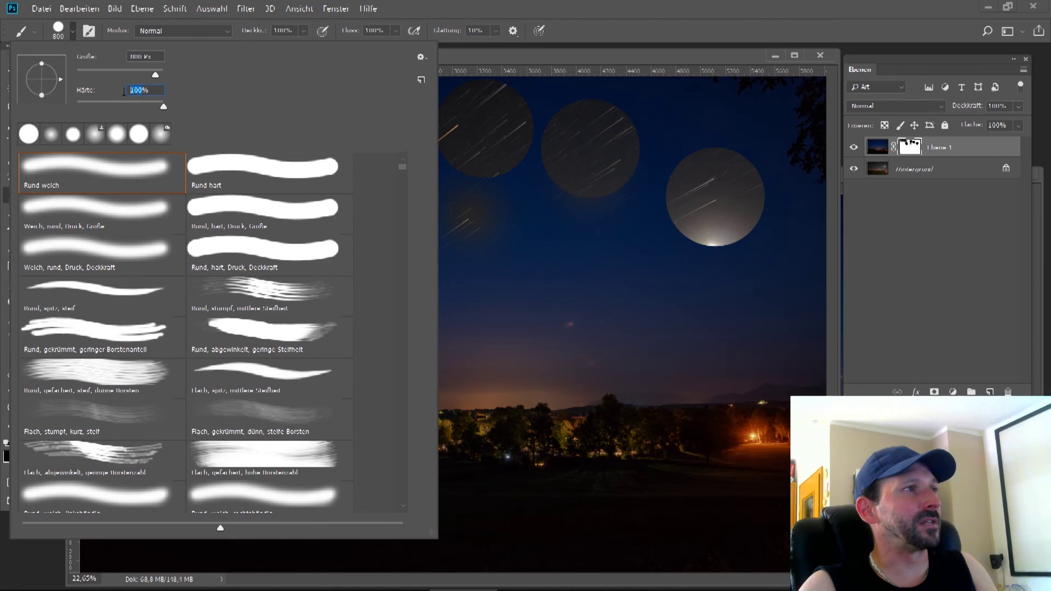
type("0")
key("Return")
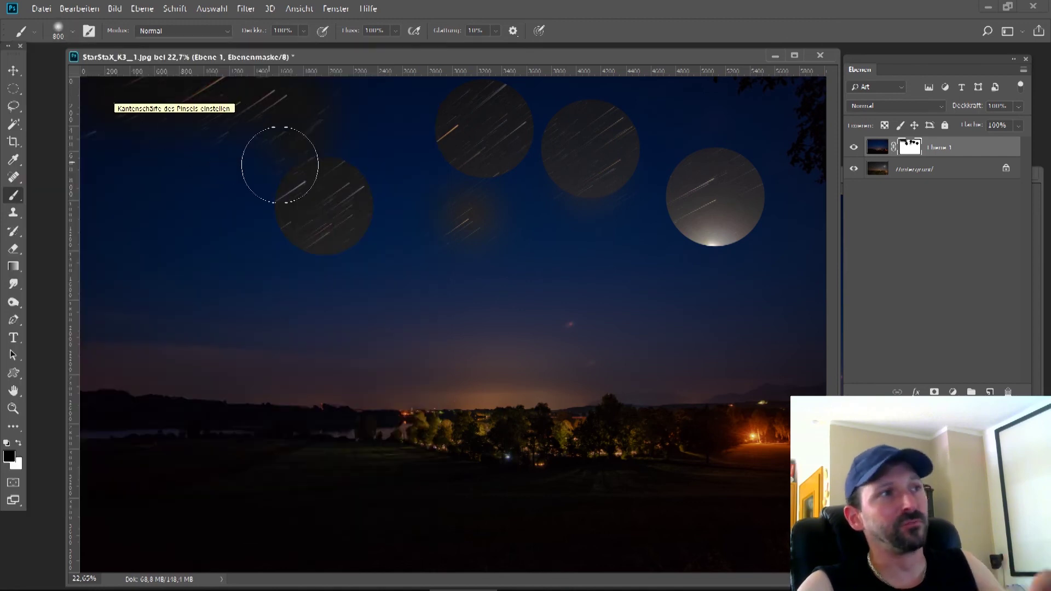
mouse_move(265, 100)
left_mouse_down()
mouse_move(798, 82)
mouse_move(668, 113)
left_mouse_up()
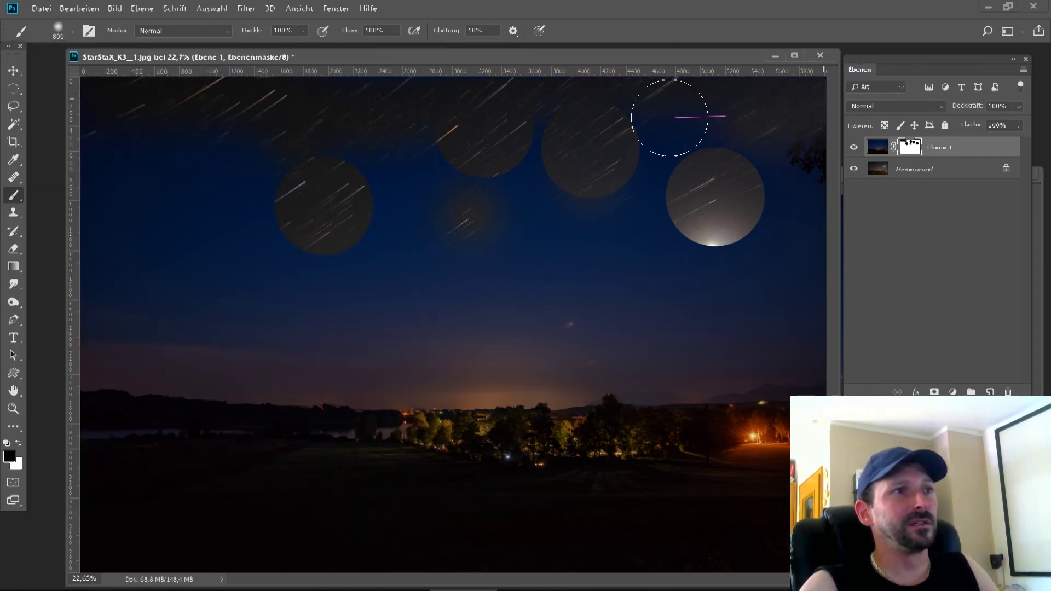
mouse_move(156, 117)
left_mouse_down()
mouse_move(206, 170)
mouse_move(784, 146)
mouse_move(874, 152)
mouse_move(600, 183)
mouse_move(66, 194)
mouse_move(289, 233)
mouse_move(832, 233)
mouse_move(516, 215)
left_mouse_up()
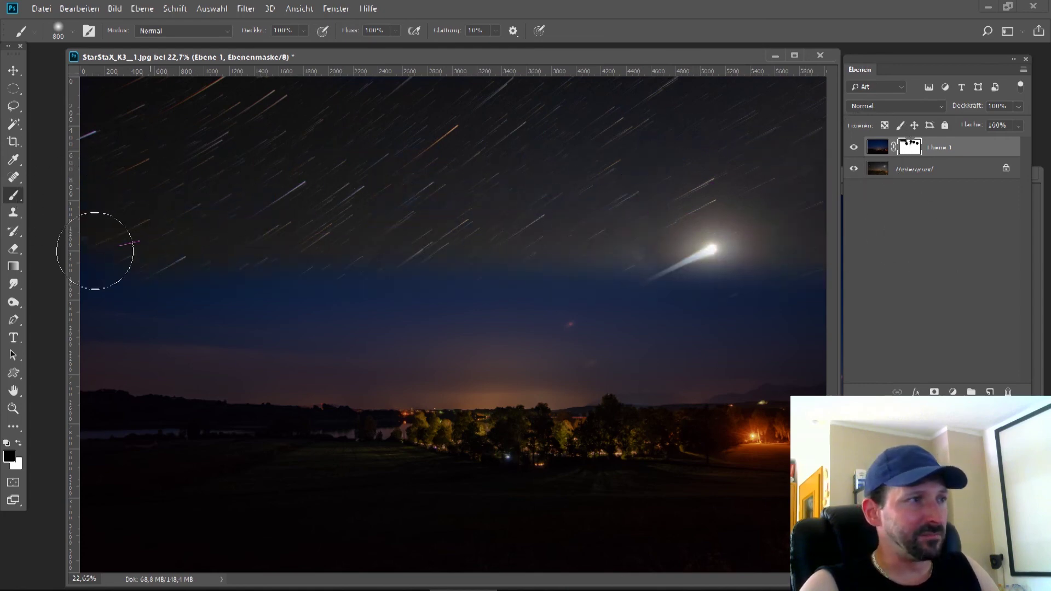
left_click_drag(309, 290, 826, 288)
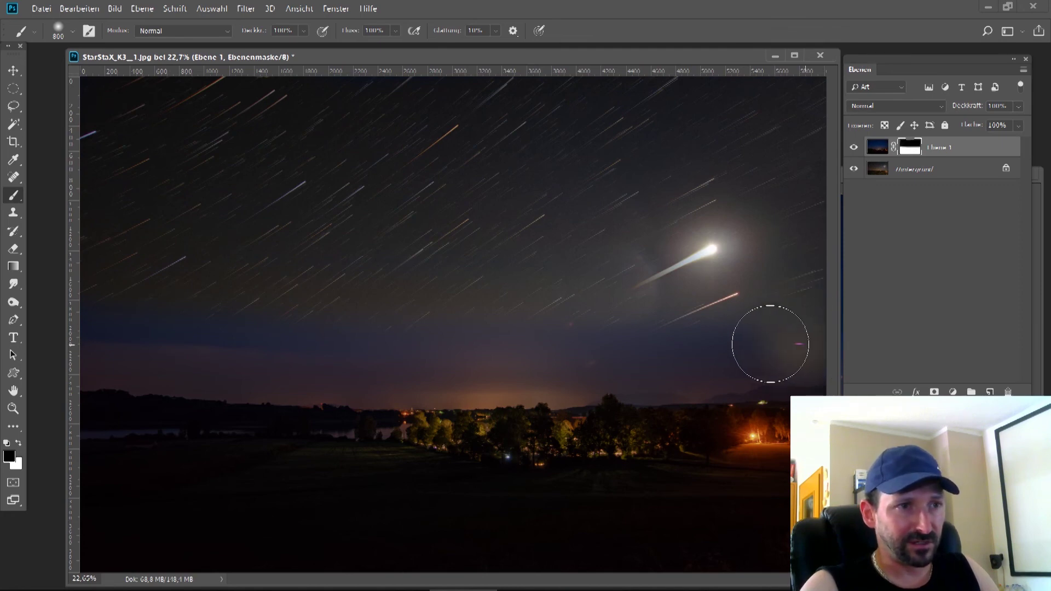
mouse_move(679, 356)
left_mouse_down()
mouse_move(249, 364)
mouse_move(77, 339)
mouse_move(697, 376)
mouse_move(320, 340)
mouse_move(697, 305)
mouse_move(183, 277)
mouse_move(797, 281)
mouse_move(1, 294)
left_mouse_up()
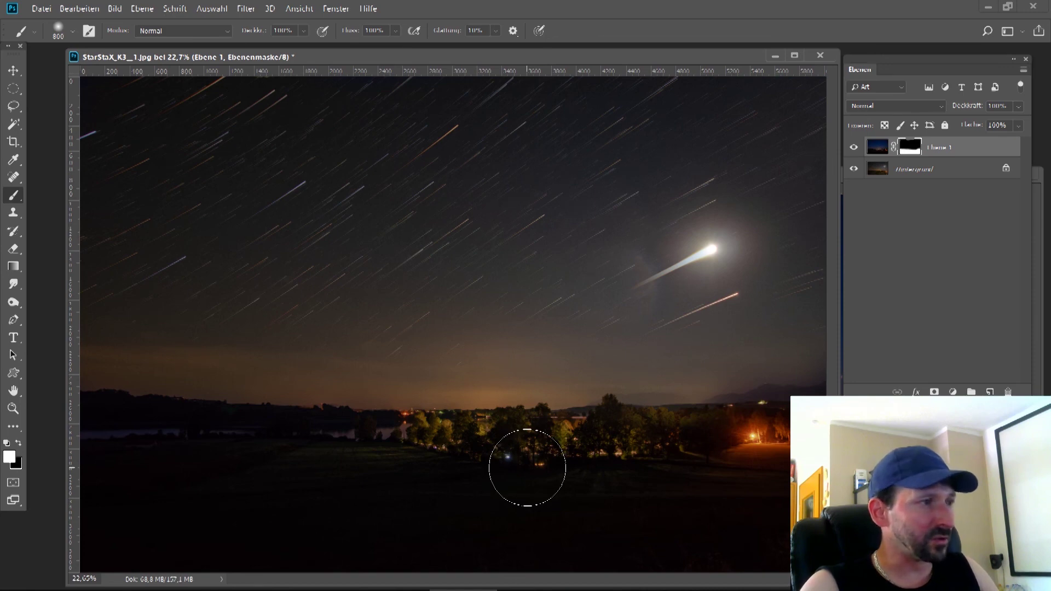
Paint white on the mask along the treeline and foreground, and compare the image with Ebene 1 hidden and shown
key("x")
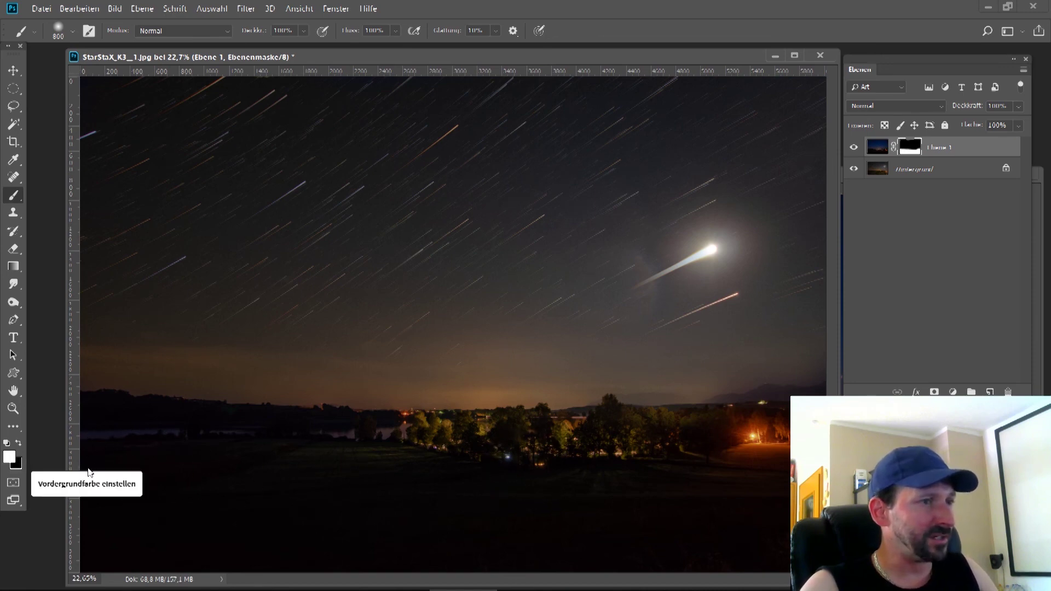
mouse_move(529, 447)
left_mouse_down()
mouse_move(816, 429)
mouse_move(717, 450)
mouse_move(327, 448)
mouse_move(33, 424)
left_mouse_up()
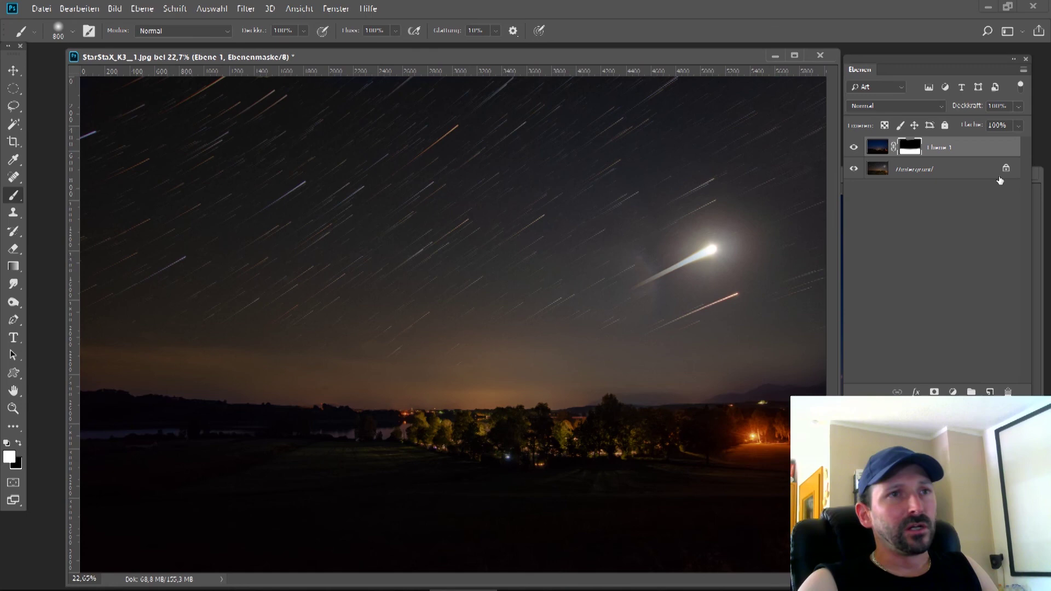
left_click(852, 149)
left_click(852, 148)
left_click(852, 149)
left_click(852, 149)
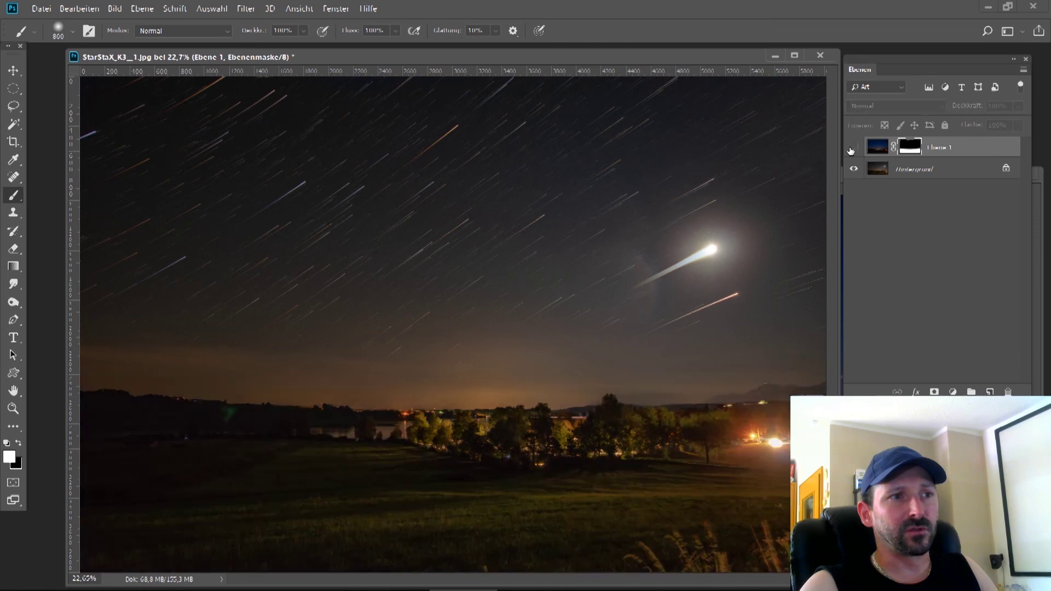
left_click(852, 149)
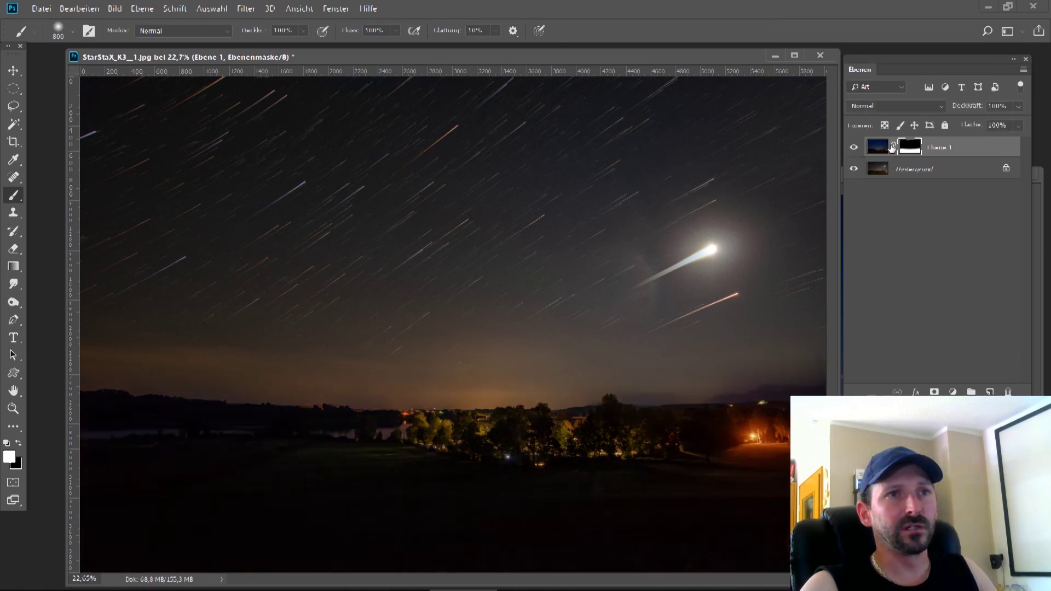
Open the Ebene 1 image in the Camera Raw filter and set exposure to +0.65, highlights to -48 and shadows to +61
left_click(877, 147)
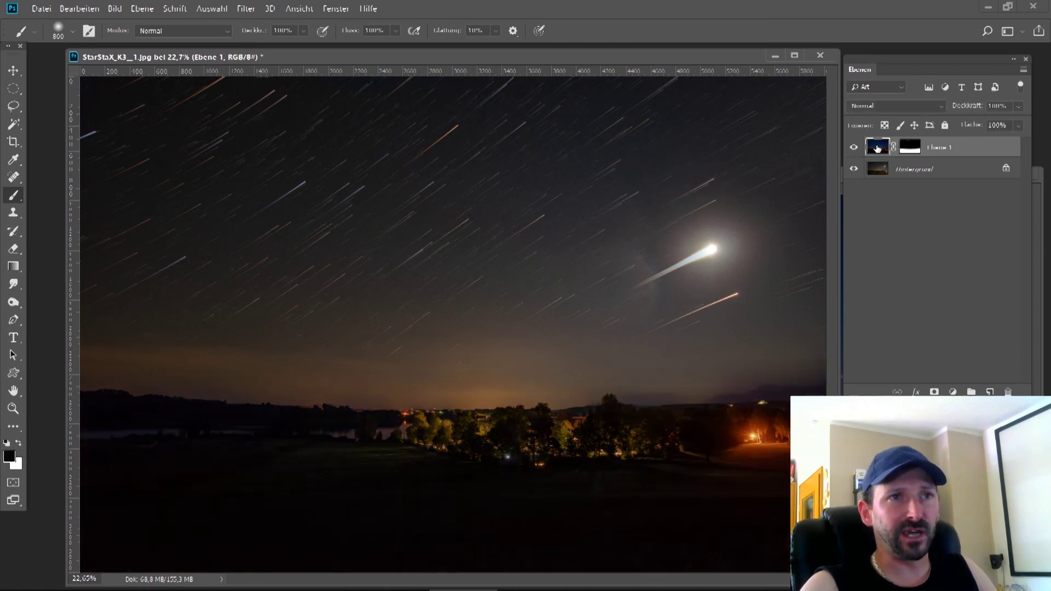
left_click(252, 8)
left_click(394, 80)
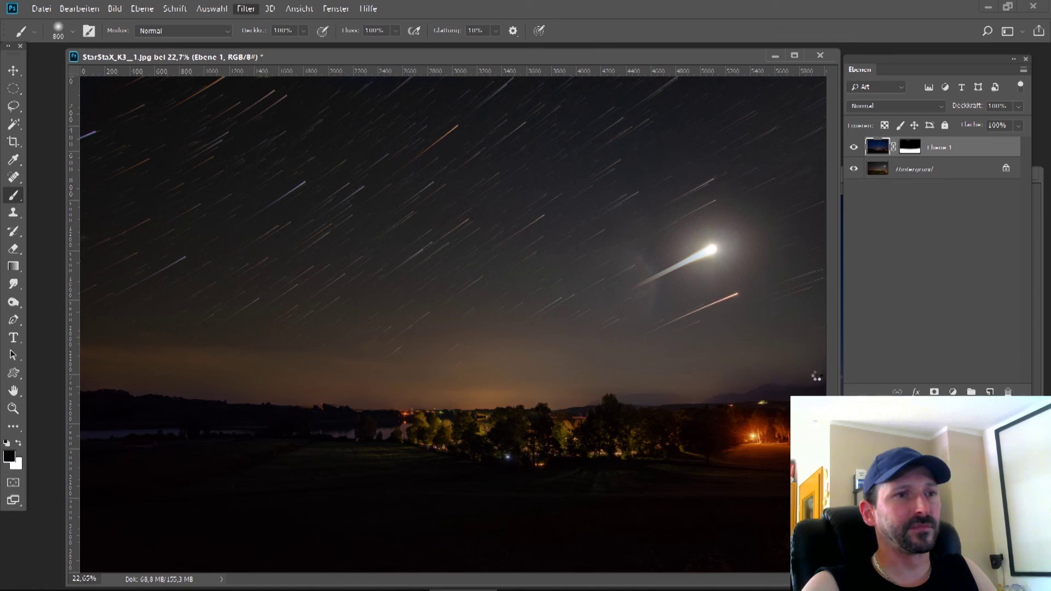
key("ctrl+shift+a")
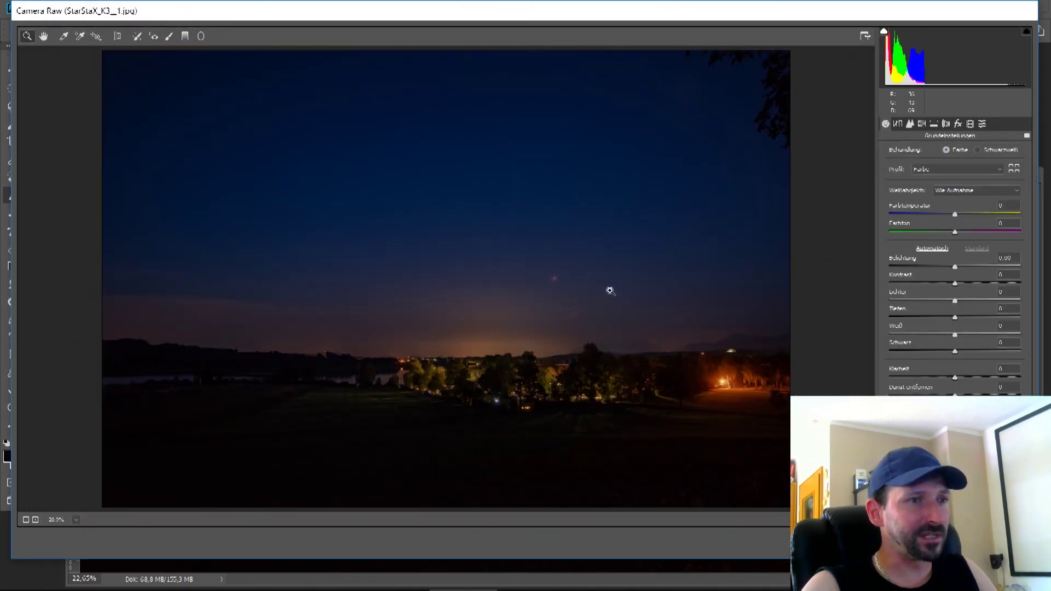
left_click_drag(954, 317, 958, 318)
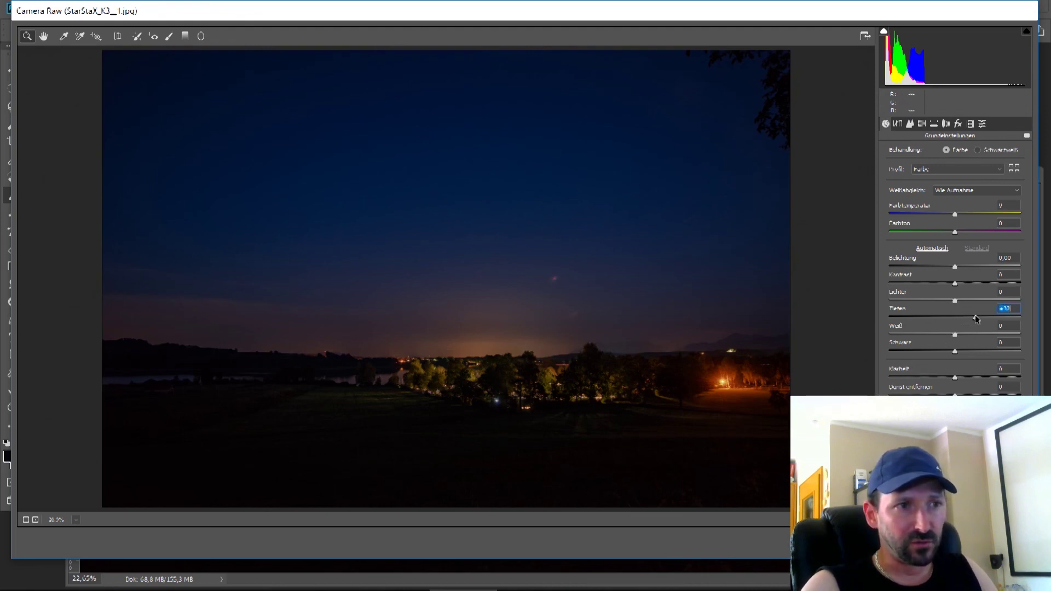
left_click_drag(956, 266, 966, 265)
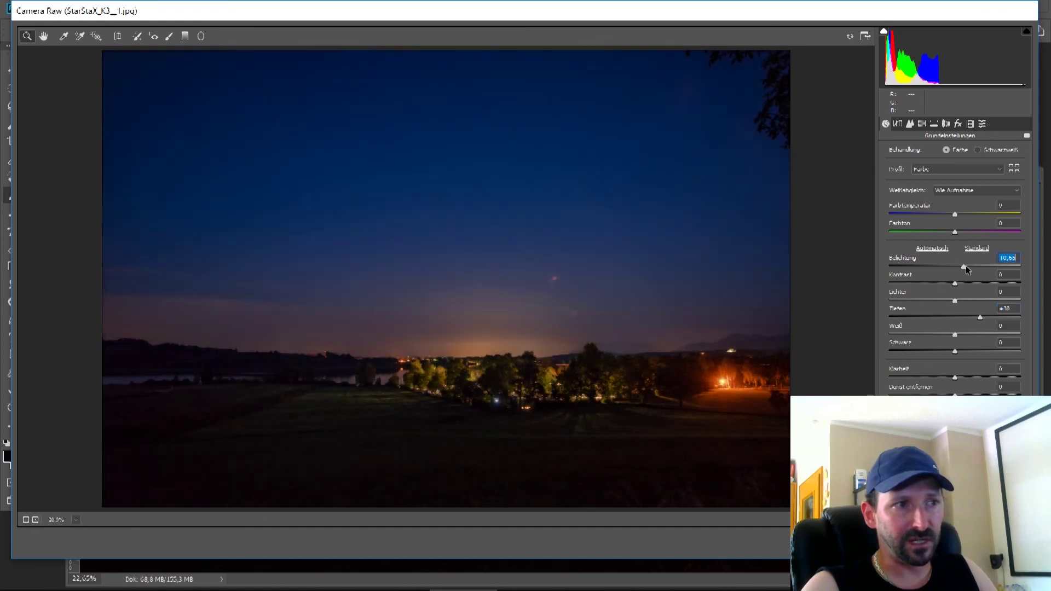
left_click_drag(981, 318, 936, 300)
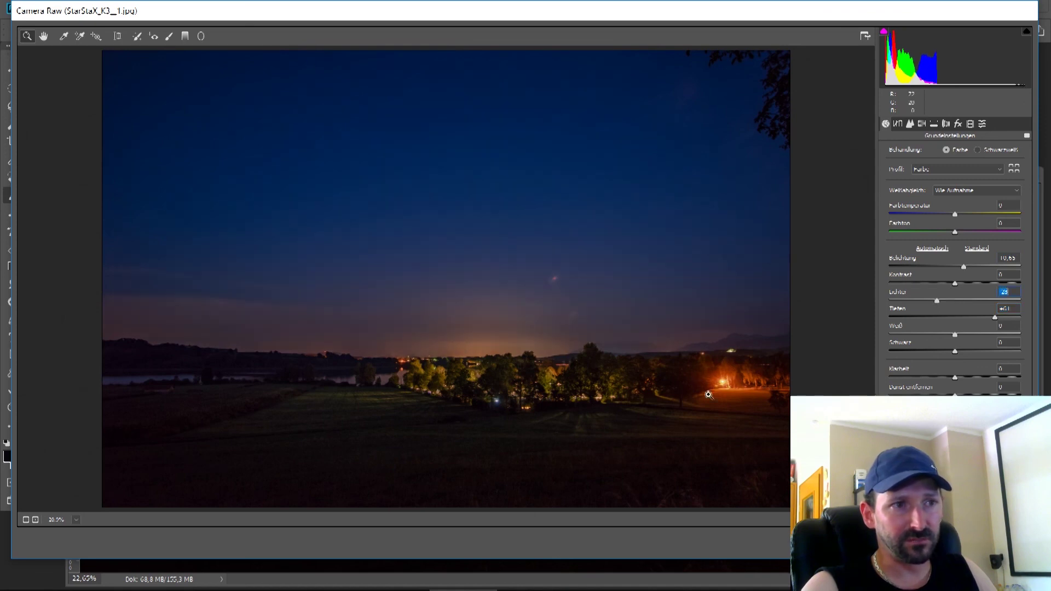
left_click_drag(936, 301, 923, 300)
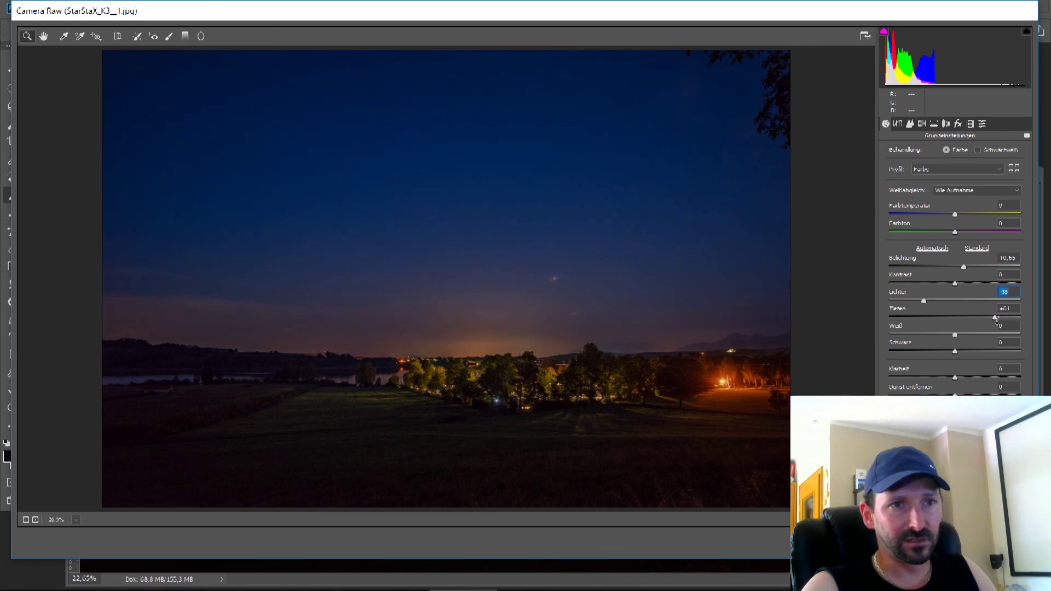
Raise the shadows to +68, set clarity to +12 and dehaze to 12, and apply the Camera Raw filter
left_click(997, 323)
left_click_drag(996, 320, 999, 317)
left_click(962, 379)
left_click(962, 394)
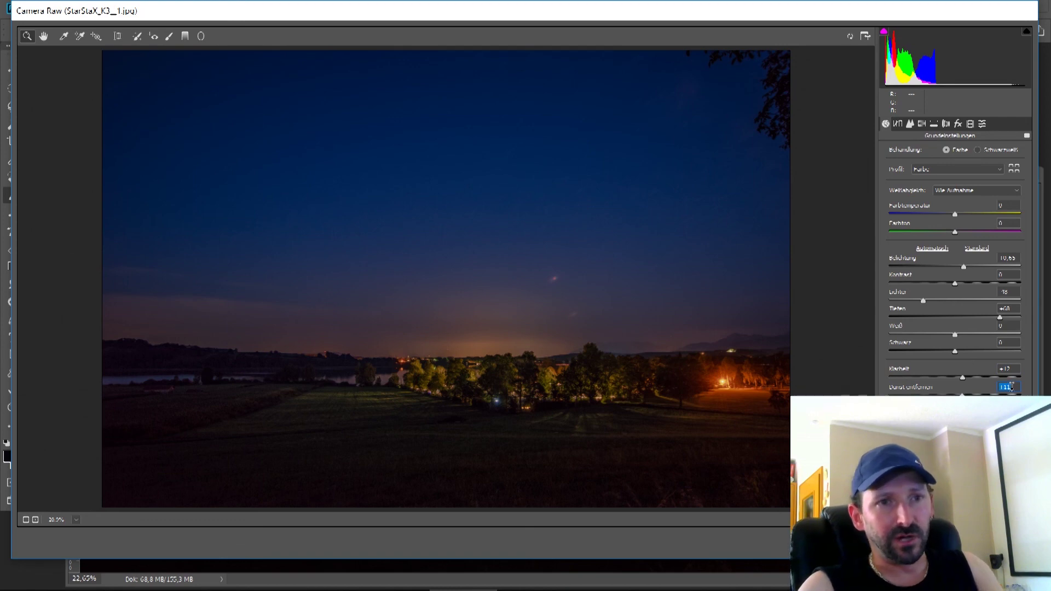
type("12")
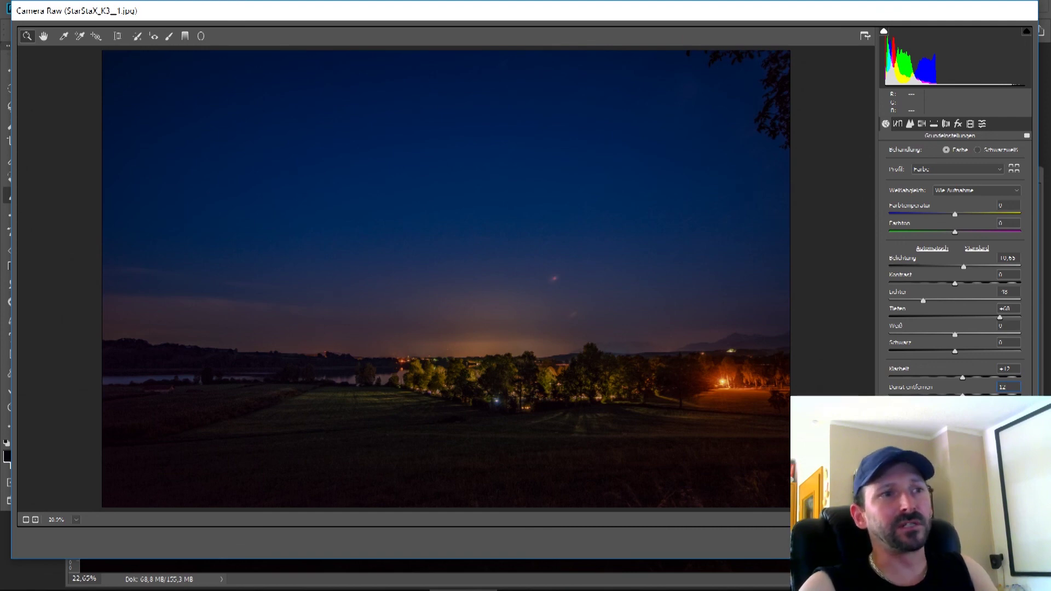
key("Return")
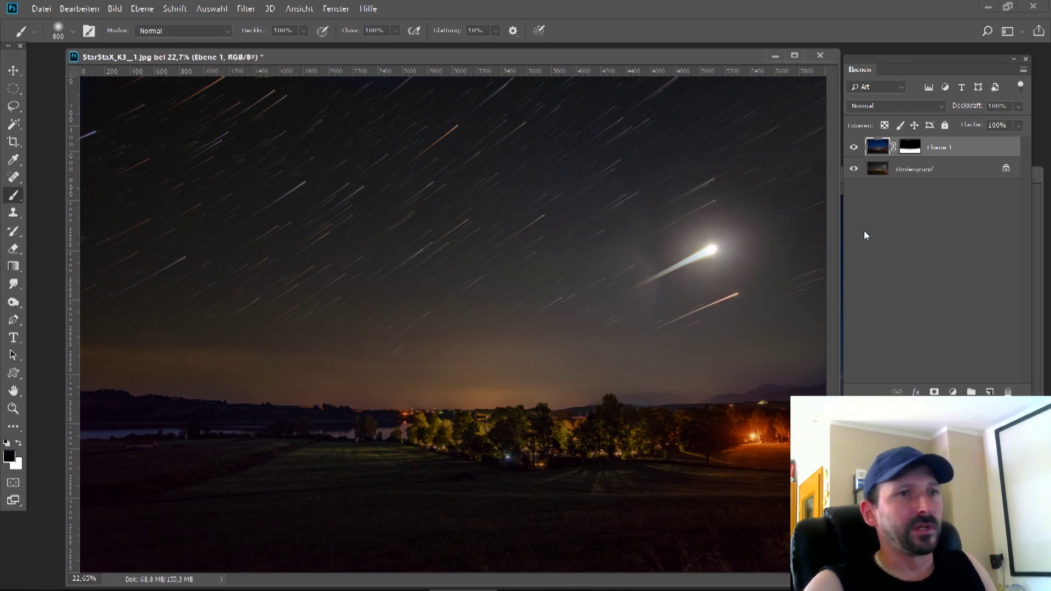
Merge Ebene 1 and the Hintergrund layer into a single layer
left_click(919, 172)
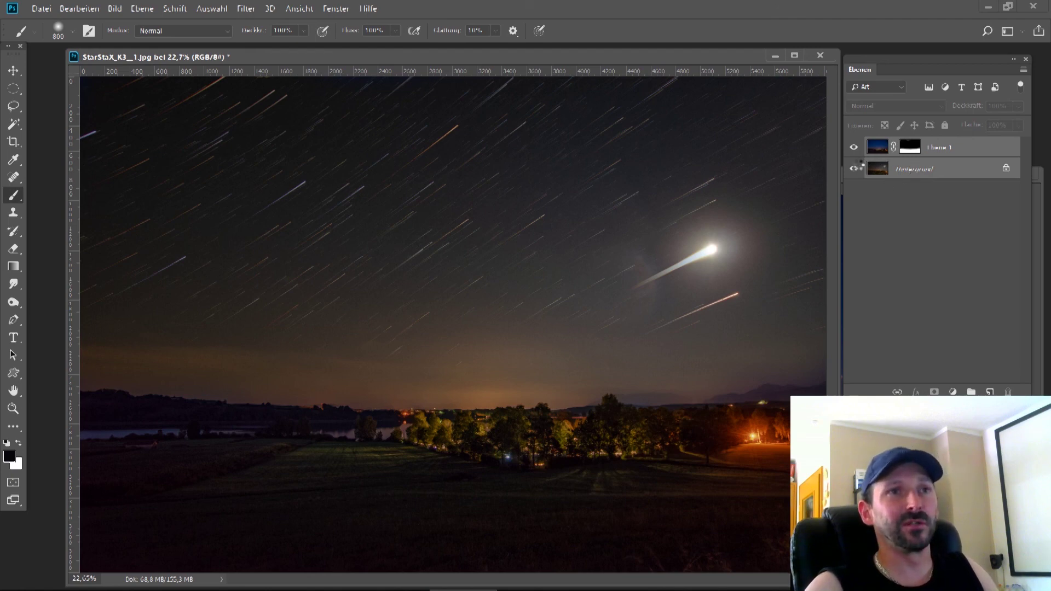
key("ctrl+e")
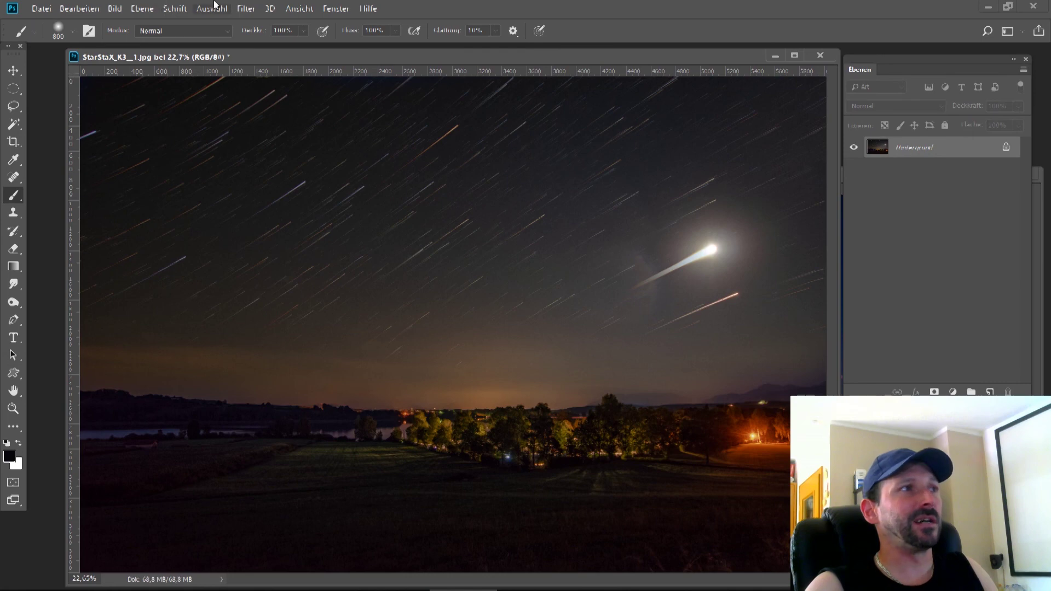
left_click(143, 9)
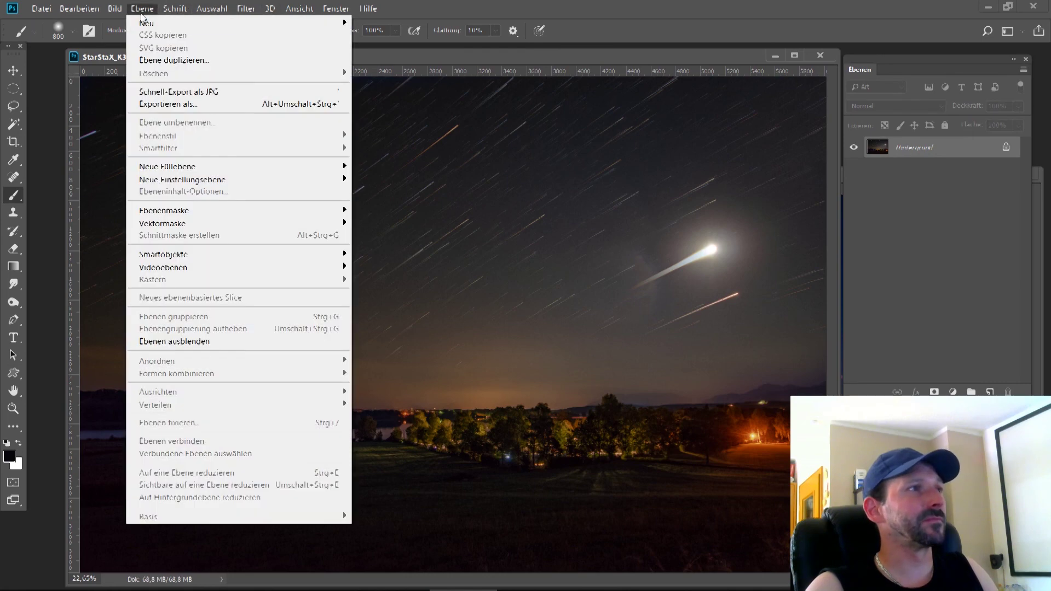
In the Camera Raw filter, set the merged image's exposure to +0.30, contrast +19, highlights -33, shadows +41, clarity +6 and dehaze +6
left_click(245, 9)
left_click(256, 86)
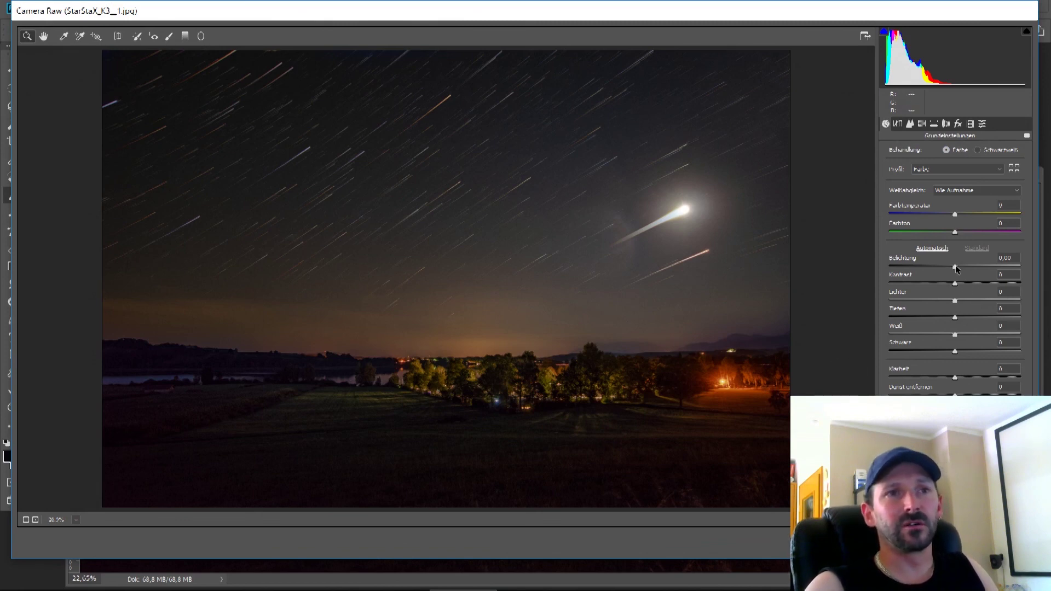
left_click_drag(957, 264, 967, 282)
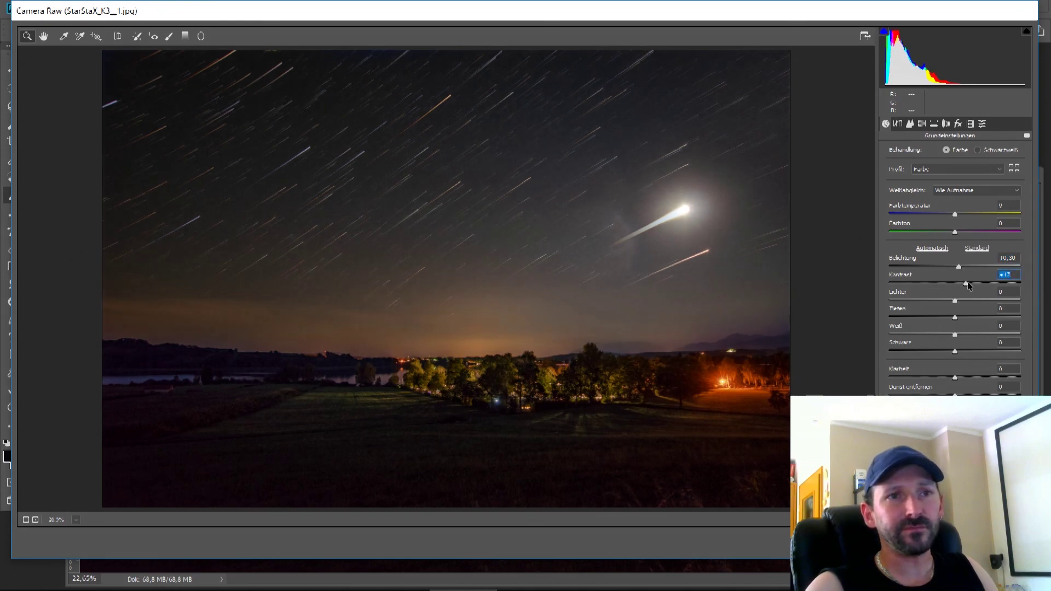
left_click_drag(955, 319, 969, 318)
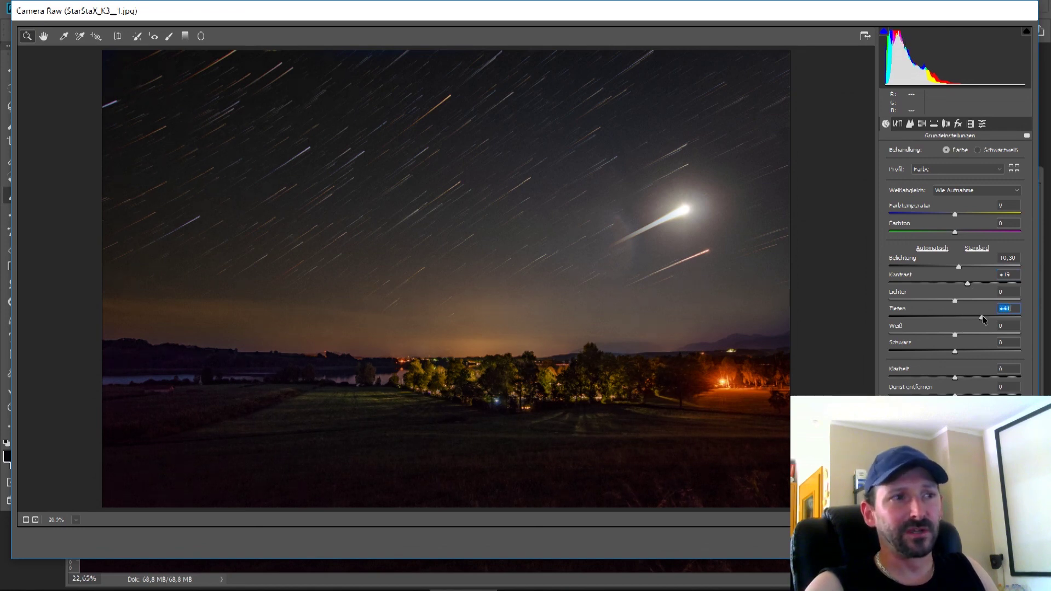
left_click(954, 301)
mouse_move(954, 301)
left_mouse_down()
mouse_move(869, 300)
mouse_move(956, 299)
mouse_move(937, 300)
left_mouse_up()
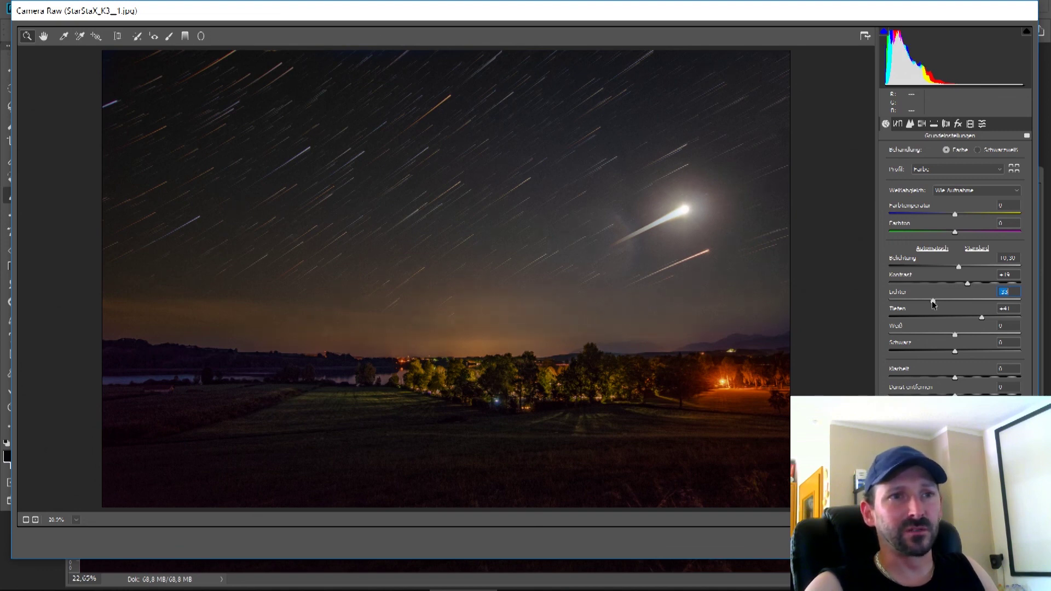
left_click(957, 379)
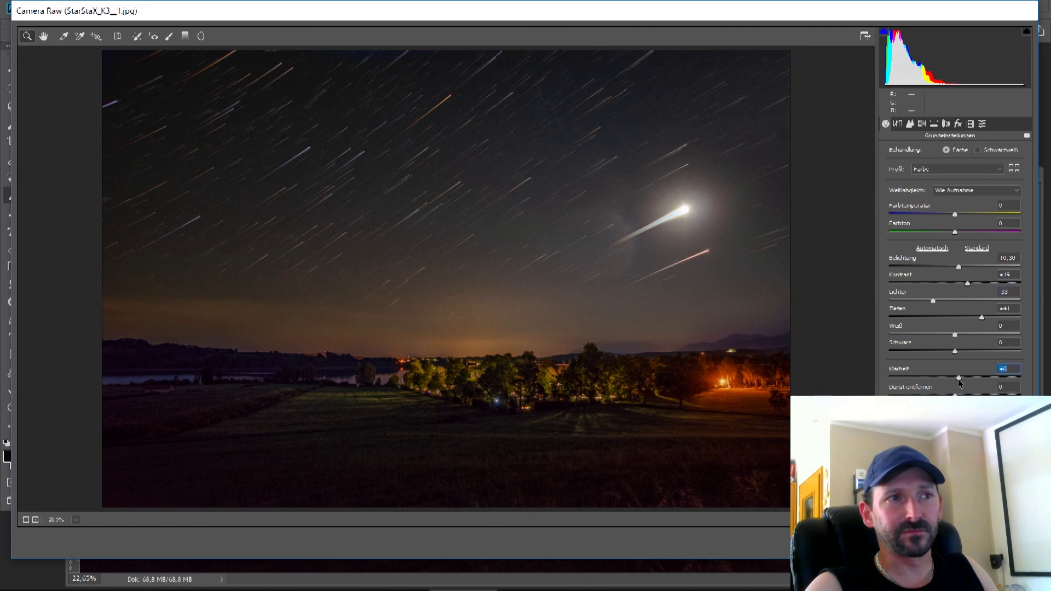
left_click(959, 394)
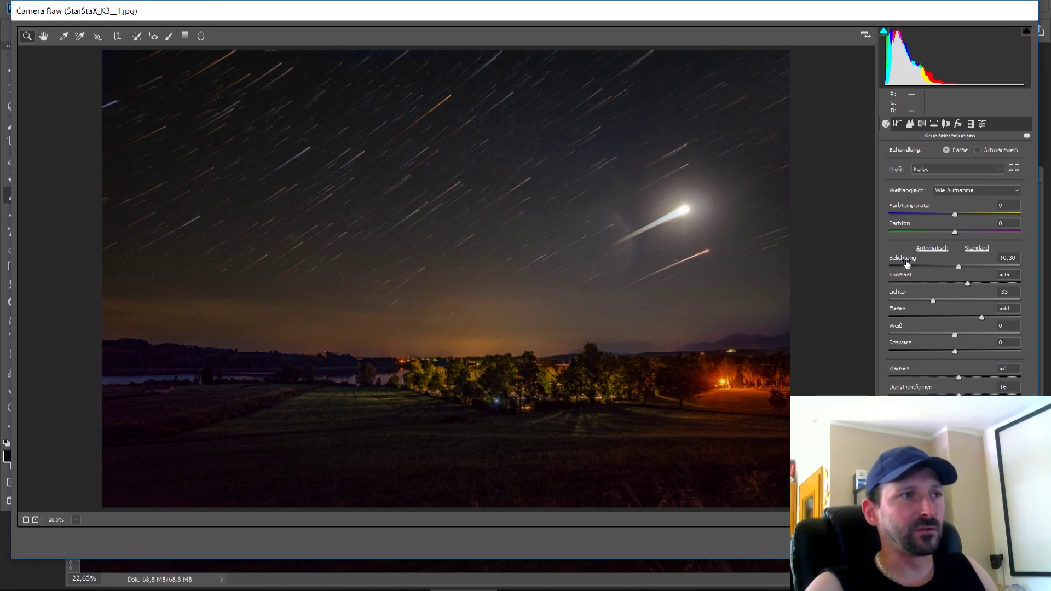
Set the vignetting amount in the lens corrections to +28
left_click(949, 124)
left_click(960, 125)
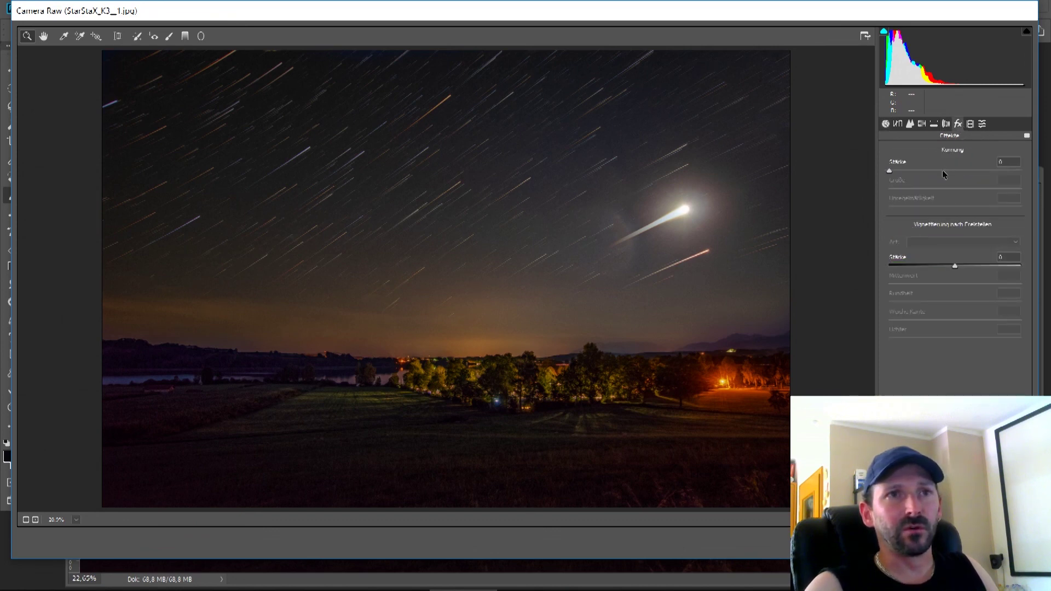
left_click(946, 127)
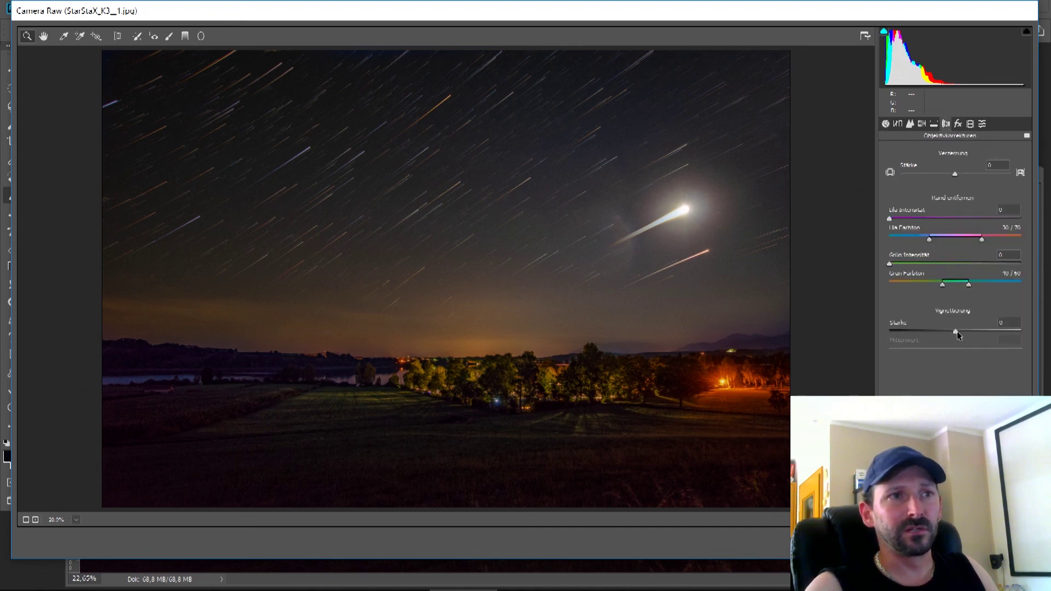
left_click_drag(956, 332, 959, 333)
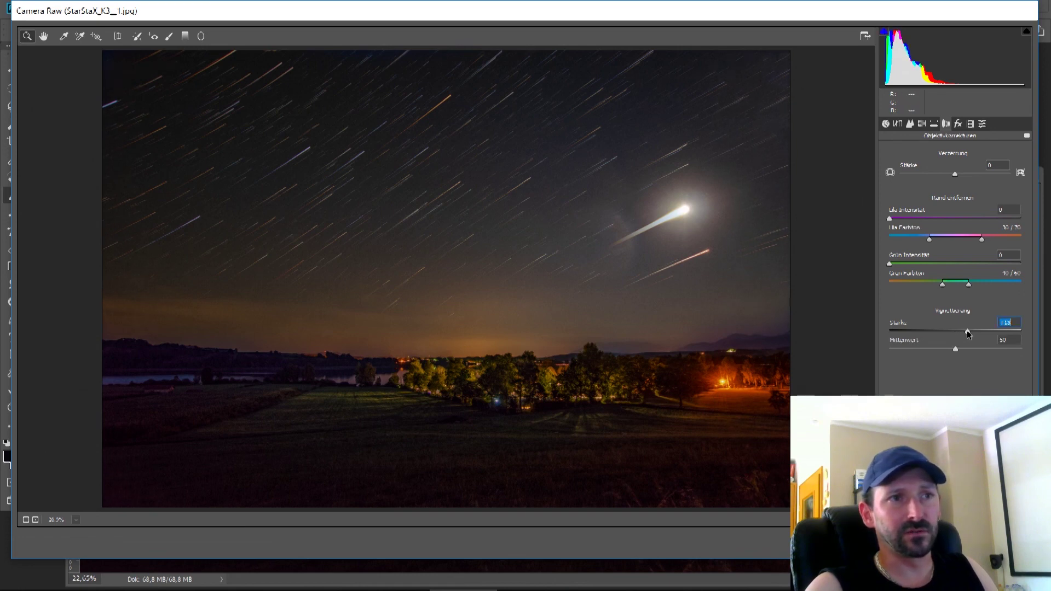
left_click_drag(966, 333, 973, 332)
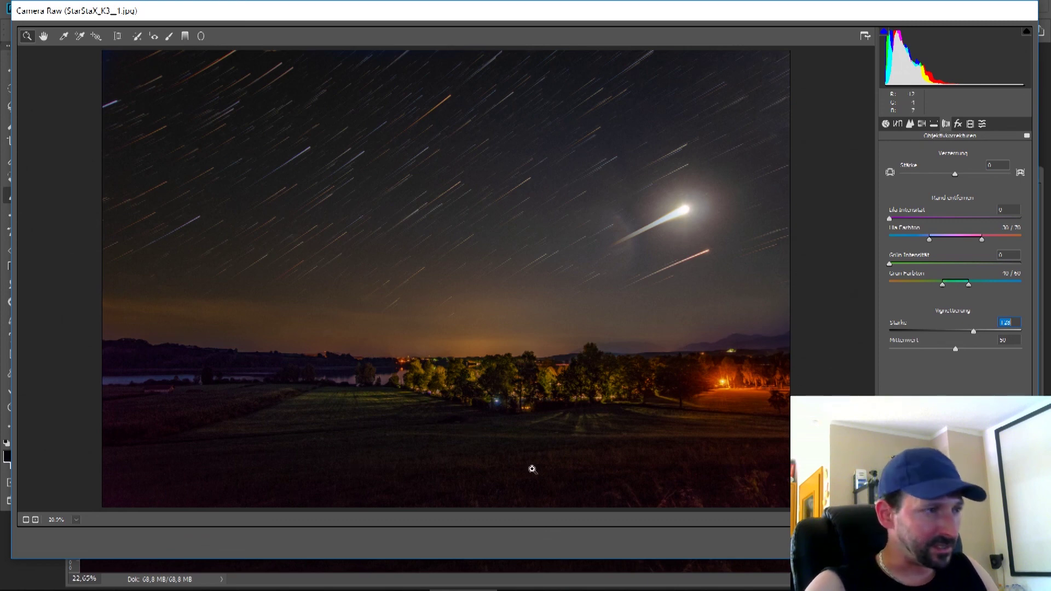
Reduce the saturation of reds to -16, oranges to -18, purples to -16 and magentas to -17, and apply the filter
left_click(925, 124)
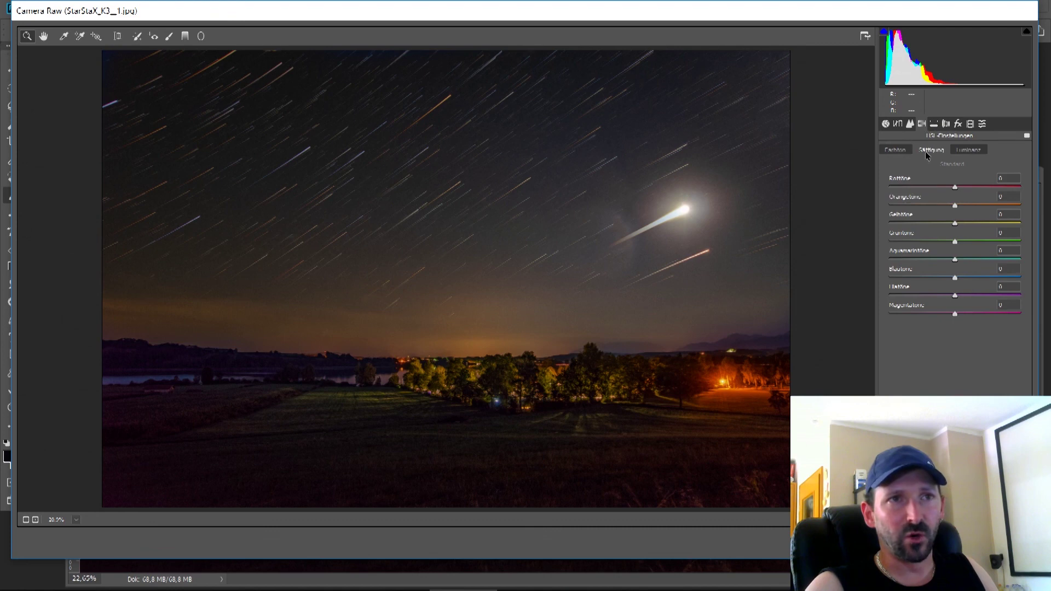
mouse_move(953, 189)
left_mouse_down()
mouse_move(1037, 190)
mouse_move(951, 189)
left_mouse_up()
left_click_drag(956, 309, 941, 291)
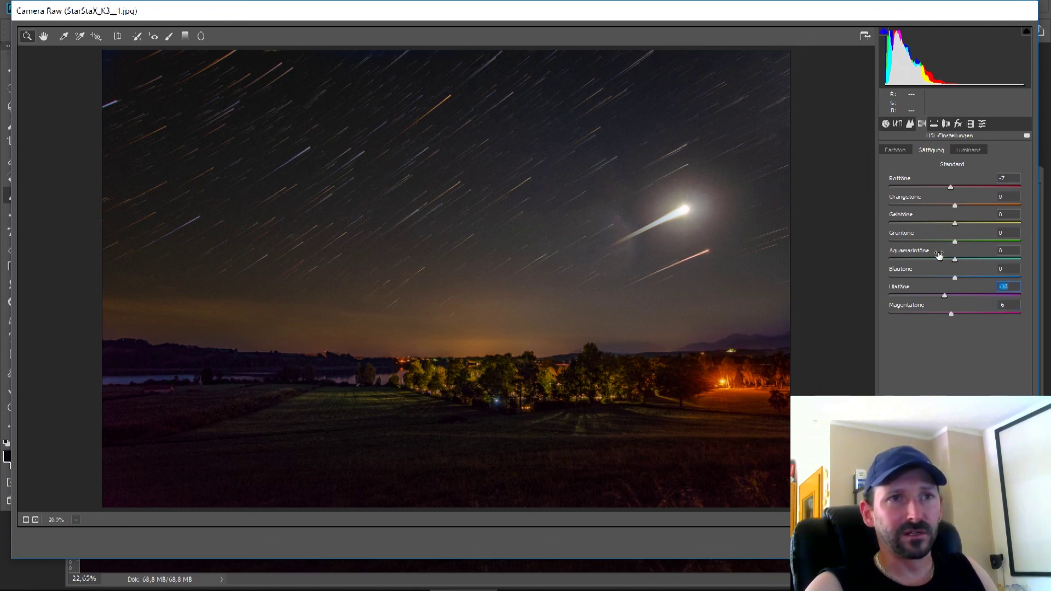
left_click_drag(949, 315, 942, 313)
left_click_drag(950, 188, 940, 207)
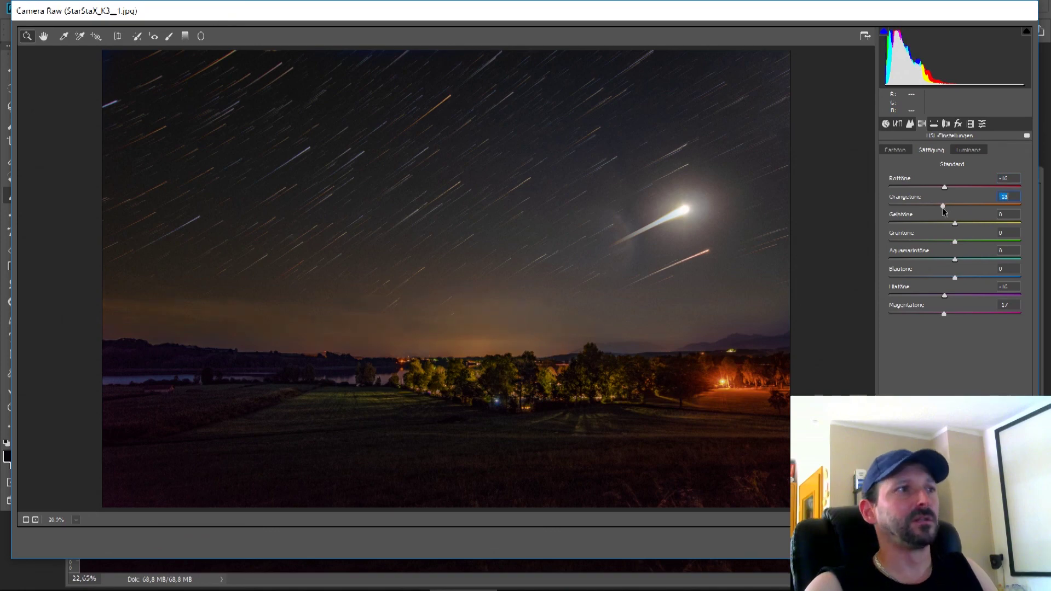
key("Return")
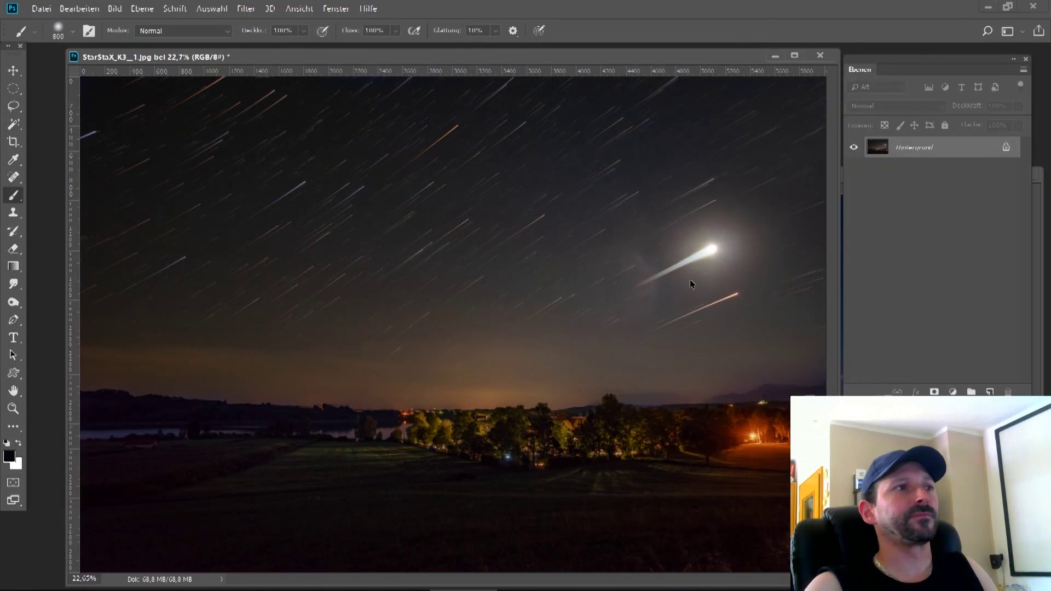